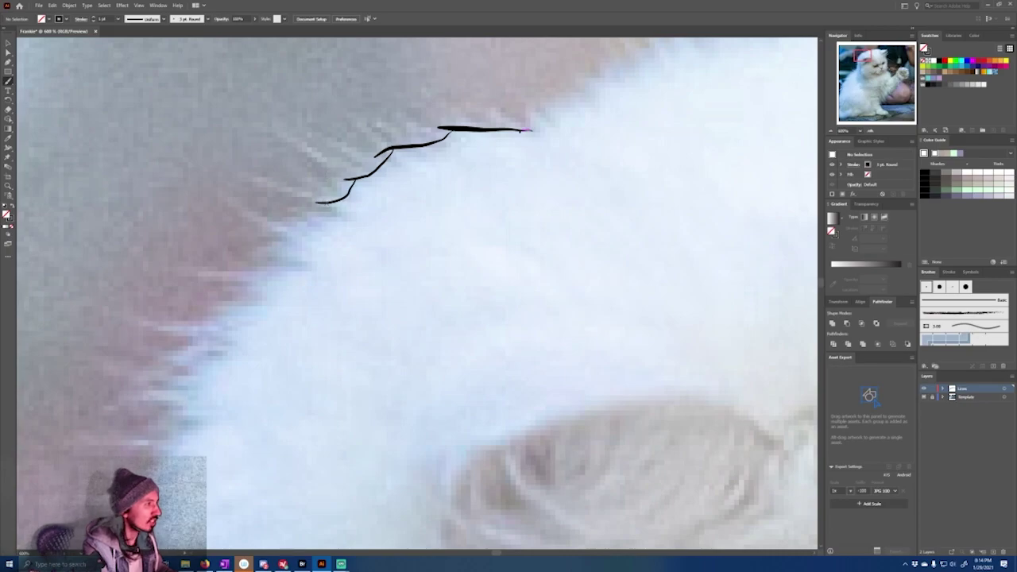
Step: Trace the jagged fur edge along the back of the cat's head with short black Paintbrush strokes
{"action": "key", "text": "ctrl+z"}
{"action": "key", "text": "ctrl+z"}
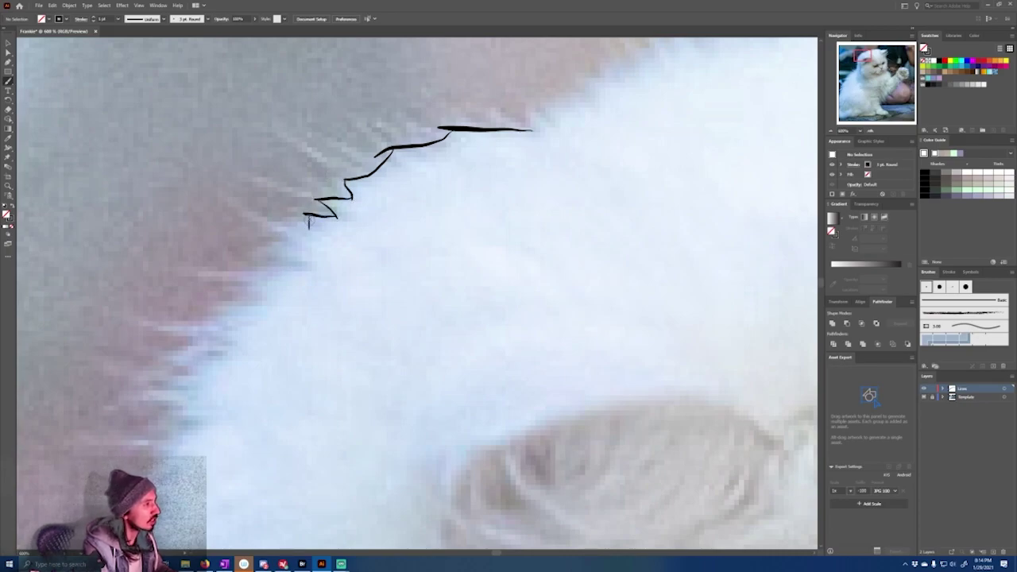
{"action": "left_click_drag", "start_coordinate": [307, 214], "coordinate": [261, 238]}
{"action": "mouse_move", "coordinate": [260, 237]}
{"action": "left_mouse_down"}
{"action": "mouse_move", "coordinate": [305, 254]}
{"action": "mouse_move", "coordinate": [270, 260]}
{"action": "left_mouse_up"}
{"action": "key", "text": "ctrl+z"}
{"action": "mouse_move", "coordinate": [270, 261]}
{"action": "left_mouse_down"}
{"action": "mouse_move", "coordinate": [308, 268]}
{"action": "mouse_move", "coordinate": [221, 312]}
{"action": "left_mouse_up"}
{"action": "mouse_move", "coordinate": [220, 311]}
{"action": "left_mouse_down"}
{"action": "mouse_move", "coordinate": [230, 326]}
{"action": "mouse_move", "coordinate": [209, 340]}
{"action": "left_mouse_up"}
{"action": "left_click_drag", "start_coordinate": [209, 340], "coordinate": [189, 385]}
Step: Continue the jagged fur strokes down the back of the cat's head toward the neck
{"action": "key", "text": "ctrl+minus"}
{"action": "mouse_move", "coordinate": [281, 382]}
{"action": "left_mouse_down"}
{"action": "mouse_move", "coordinate": [270, 357]}
{"action": "mouse_move", "coordinate": [350, 209]}
{"action": "left_mouse_up"}
{"action": "left_click_drag", "start_coordinate": [333, 181], "coordinate": [333, 192]}
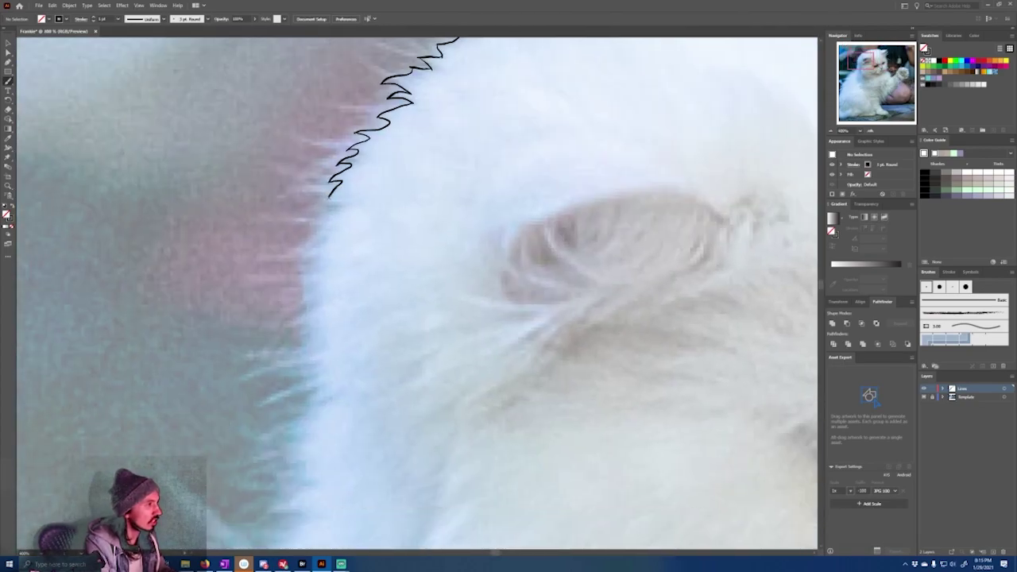
{"action": "mouse_move", "coordinate": [298, 252]}
{"action": "left_mouse_down"}
{"action": "mouse_move", "coordinate": [308, 281]}
{"action": "mouse_move", "coordinate": [303, 305]}
{"action": "left_mouse_up"}
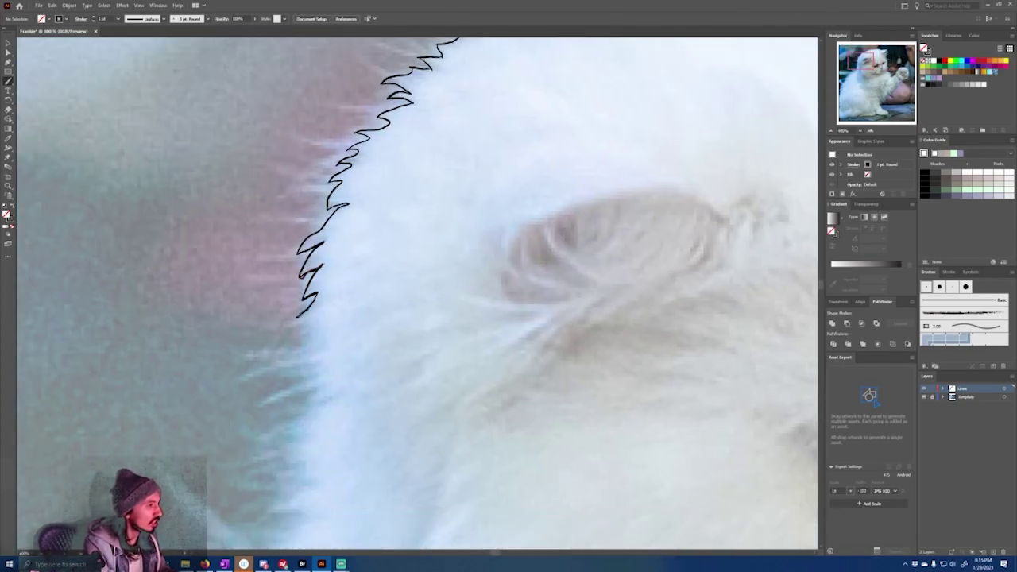
{"action": "scroll", "coordinate": [302, 348], "scroll_direction": "down", "scroll_amount": 3}
{"action": "left_click_drag", "start_coordinate": [308, 193], "coordinate": [309, 213]}
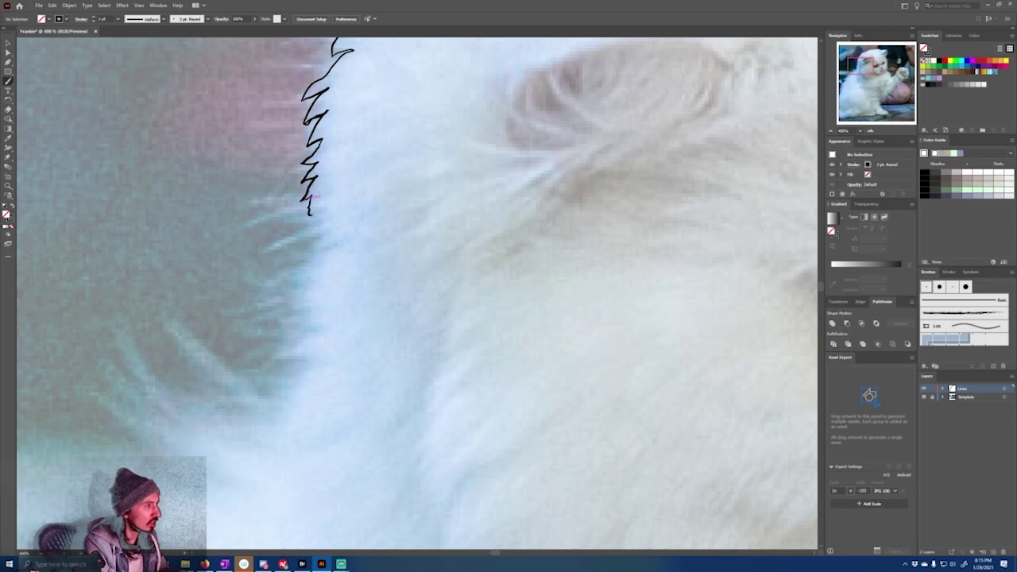
{"action": "key", "text": "ctrl+z"}
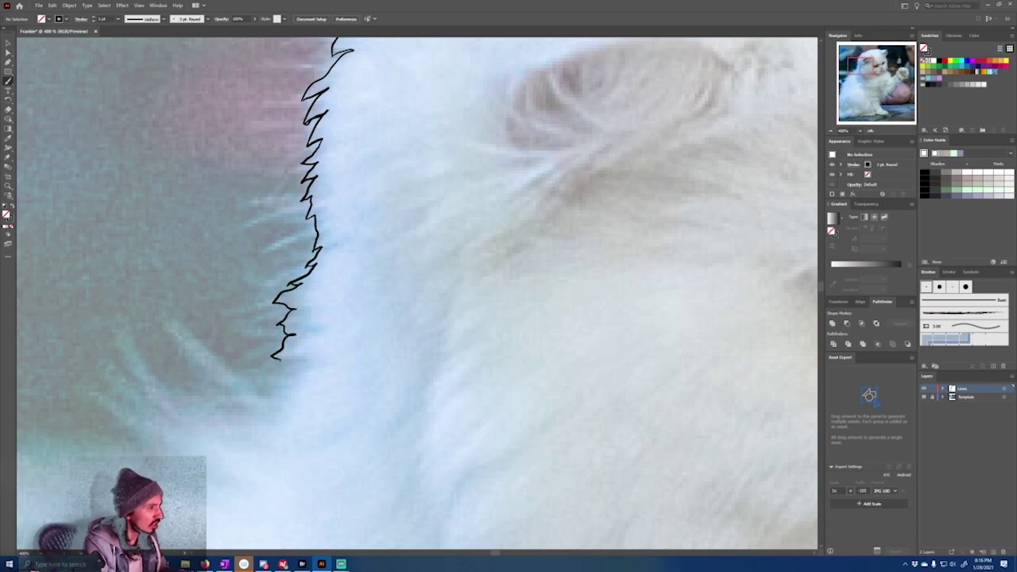
Step: Move the detailed fur strokes onto a new layer below Lines and hide that layer
{"action": "key", "text": "ctrl+1"}
{"action": "left_click", "coordinate": [993, 551]}
{"action": "left_click", "coordinate": [1012, 396]}
{"action": "left_click_drag", "start_coordinate": [1012, 397], "coordinate": [1012, 388]}
{"action": "left_click_drag", "start_coordinate": [965, 389], "coordinate": [964, 402]}
{"action": "left_click", "coordinate": [924, 396]}
{"action": "left_click", "coordinate": [963, 389]}
Step: Trace a simpler outline on the Lines layer along the back of the cat's head and neck, with pointed fur tufts
{"action": "scroll", "coordinate": [359, 146], "scroll_direction": "up", "scroll_amount": 2}
{"action": "mouse_move", "coordinate": [477, 131]}
{"action": "left_mouse_down"}
{"action": "mouse_move", "coordinate": [363, 241]}
{"action": "mouse_move", "coordinate": [357, 380]}
{"action": "mouse_move", "coordinate": [522, 199]}
{"action": "mouse_move", "coordinate": [457, 200]}
{"action": "mouse_move", "coordinate": [479, 226]}
{"action": "mouse_move", "coordinate": [414, 248]}
{"action": "mouse_move", "coordinate": [315, 343]}
{"action": "mouse_move", "coordinate": [318, 409]}
{"action": "mouse_move", "coordinate": [277, 477]}
{"action": "left_mouse_up"}
{"action": "scroll", "coordinate": [382, 358], "scroll_direction": "down", "scroll_amount": 3}
{"action": "left_click_drag", "start_coordinate": [477, 402], "coordinate": [510, 306]}
{"action": "key", "text": "ctrl+z"}
{"action": "mouse_move", "coordinate": [464, 193]}
{"action": "left_mouse_down"}
{"action": "mouse_move", "coordinate": [390, 270]}
{"action": "mouse_move", "coordinate": [362, 413]}
{"action": "left_mouse_up"}
{"action": "key", "text": "ctrl+z"}
{"action": "left_click_drag", "start_coordinate": [454, 202], "coordinate": [424, 208]}
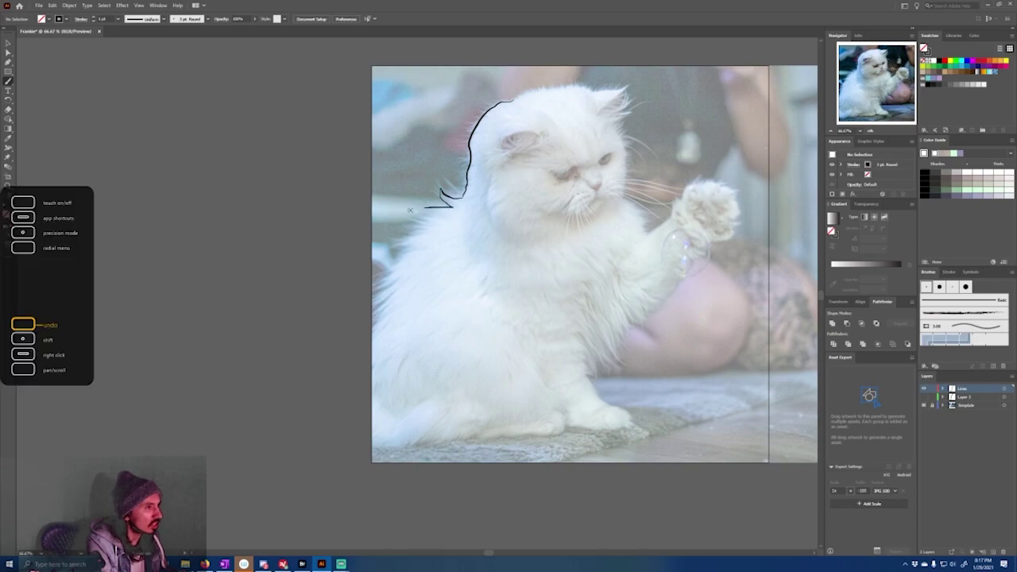
Step: Trace the cat's back past the artboard edge, the haunch curve, and the underside up to the hind paw
{"action": "mouse_move", "coordinate": [390, 270]}
{"action": "left_mouse_down"}
{"action": "mouse_move", "coordinate": [350, 409]}
{"action": "mouse_move", "coordinate": [456, 378]}
{"action": "left_mouse_up"}
{"action": "scroll", "coordinate": [425, 427], "scroll_direction": "up", "scroll_amount": 1}
{"action": "mouse_move", "coordinate": [392, 449]}
{"action": "left_mouse_down"}
{"action": "mouse_move", "coordinate": [469, 447]}
{"action": "mouse_move", "coordinate": [521, 429]}
{"action": "left_mouse_up"}
{"action": "left_click_drag", "start_coordinate": [503, 445], "coordinate": [607, 424]}
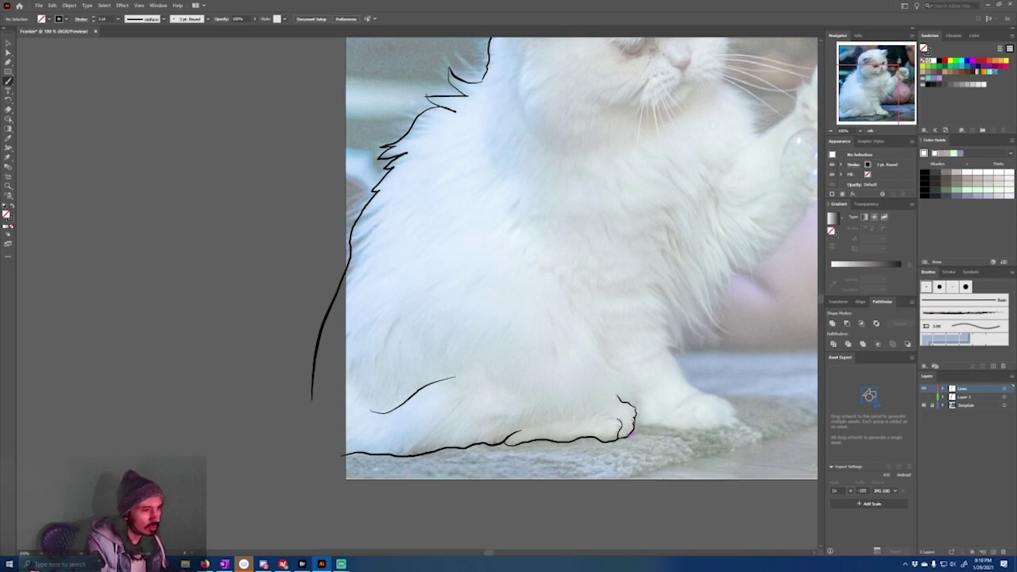
Step: Trace the front leg and paw, the zigzag chest fur and the underside of the raised arm
{"action": "left_click_drag", "start_coordinate": [671, 355], "coordinate": [681, 352]}
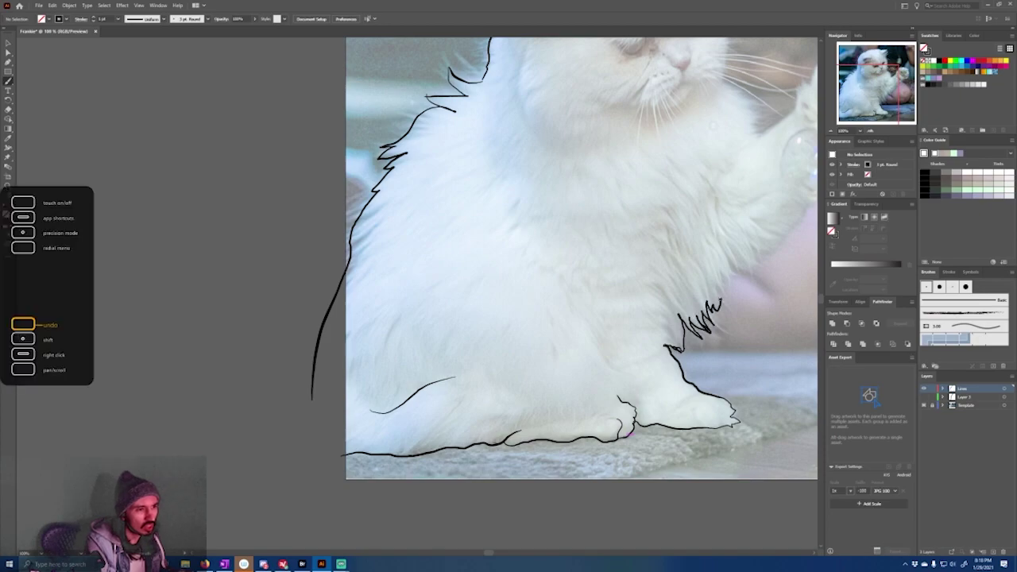
{"action": "key", "text": "ctrl+z"}
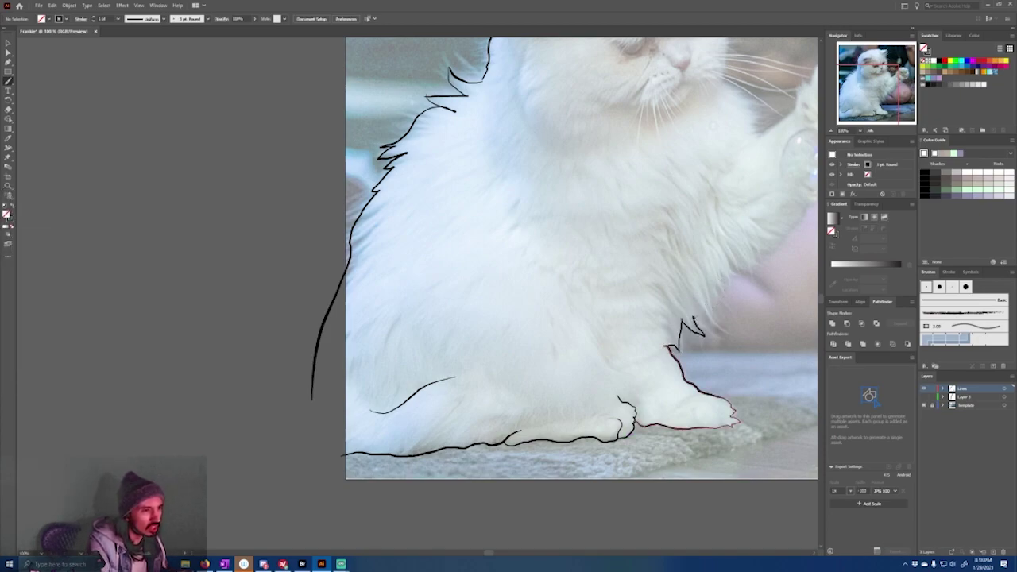
{"action": "mouse_move", "coordinate": [721, 328]}
{"action": "left_mouse_down"}
{"action": "mouse_move", "coordinate": [702, 295]}
{"action": "mouse_move", "coordinate": [731, 269]}
{"action": "mouse_move", "coordinate": [725, 250]}
{"action": "mouse_move", "coordinate": [740, 263]}
{"action": "mouse_move", "coordinate": [763, 261]}
{"action": "mouse_move", "coordinate": [816, 201]}
{"action": "mouse_move", "coordinate": [588, 332]}
{"action": "left_mouse_up"}
{"action": "key", "text": "ctrl+z"}
{"action": "left_click_drag", "start_coordinate": [511, 373], "coordinate": [589, 315]}
Step: Trace the top of the head, the far pointed ear, the side of the face and the raised paw with its pads
{"action": "left_click_drag", "start_coordinate": [445, 190], "coordinate": [435, 317]}
{"action": "left_click_drag", "start_coordinate": [328, 168], "coordinate": [406, 145]}
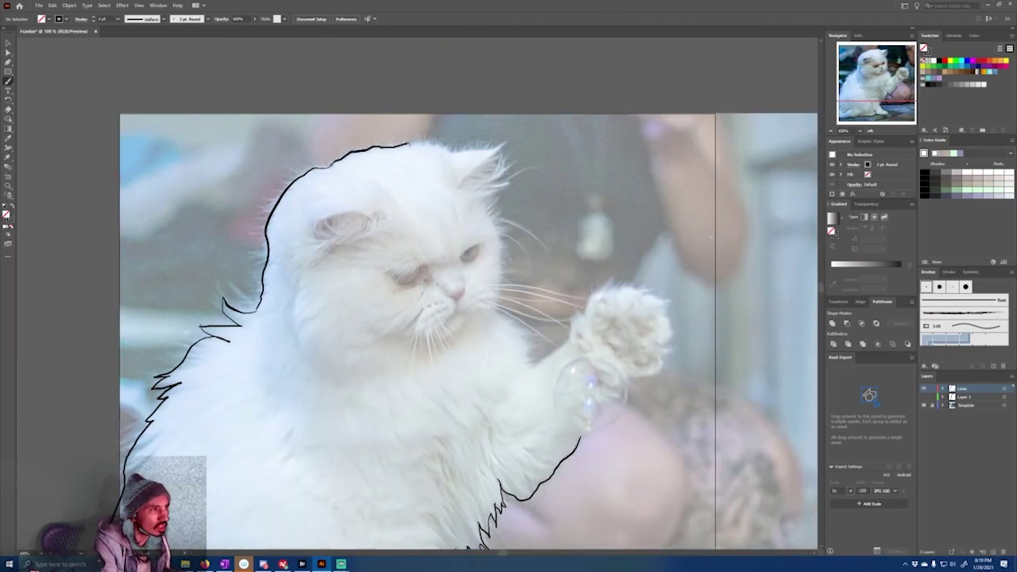
{"action": "mouse_move", "coordinate": [492, 149]}
{"action": "left_mouse_down"}
{"action": "mouse_move", "coordinate": [505, 146]}
{"action": "mouse_move", "coordinate": [453, 191]}
{"action": "left_mouse_up"}
{"action": "left_click_drag", "start_coordinate": [497, 232], "coordinate": [495, 317]}
{"action": "mouse_move", "coordinate": [531, 361]}
{"action": "left_mouse_down"}
{"action": "mouse_move", "coordinate": [531, 373]}
{"action": "mouse_move", "coordinate": [608, 290]}
{"action": "left_mouse_up"}
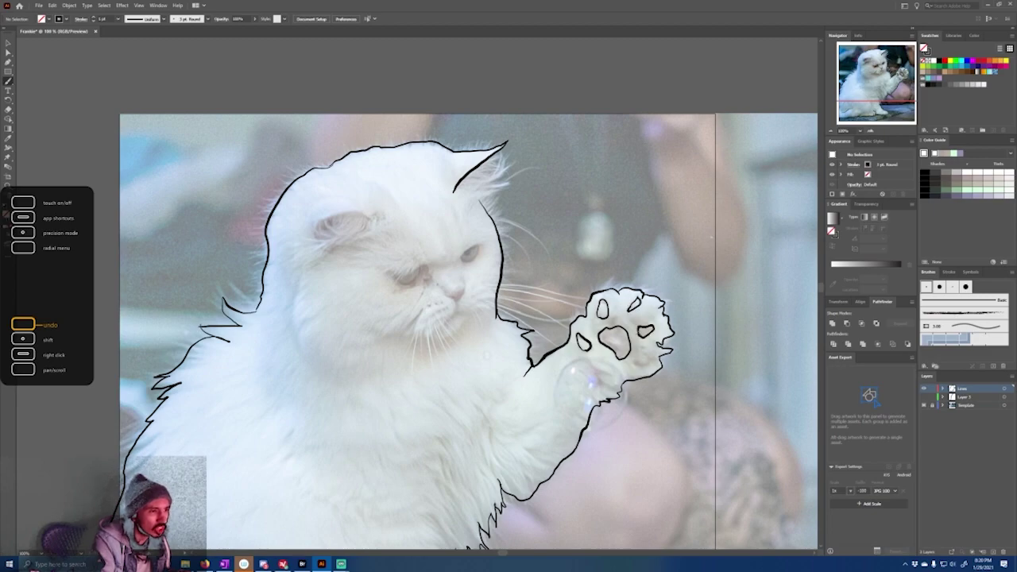
{"action": "key", "text": "ctrl+z"}
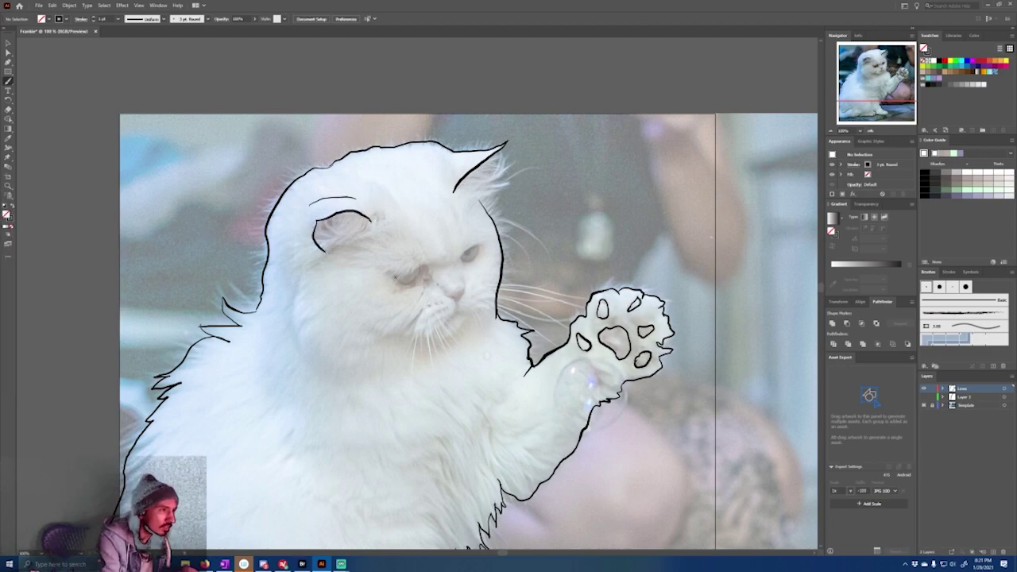
Step: Draw the near ear, both eyes, the nose and the mouth over the cat's face
{"action": "key", "text": "ctrl+plus"}
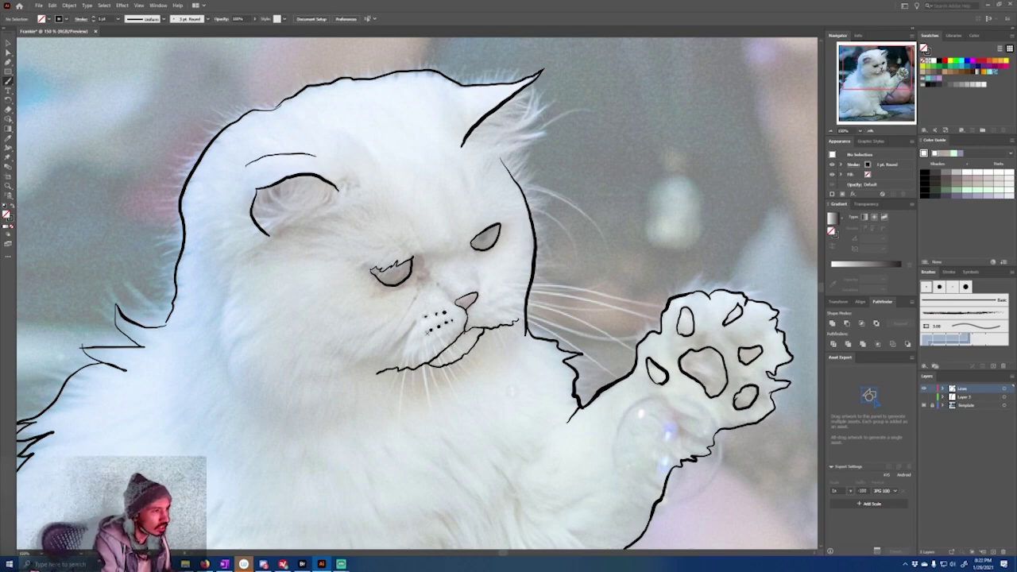
{"action": "scroll", "coordinate": [440, 341], "scroll_direction": "down", "scroll_amount": 3}
{"action": "scroll", "coordinate": [417, 294], "scroll_direction": "up", "scroll_amount": 2}
{"action": "key", "text": "ctrl+shift+w"}
{"action": "scroll", "coordinate": [424, 275], "scroll_direction": "down", "scroll_amount": 4}
{"action": "scroll", "coordinate": [457, 306], "scroll_direction": "up", "scroll_amount": 3}
{"action": "key", "text": "ctrl+shift+w"}
{"action": "key", "text": "ctrl+plus"}
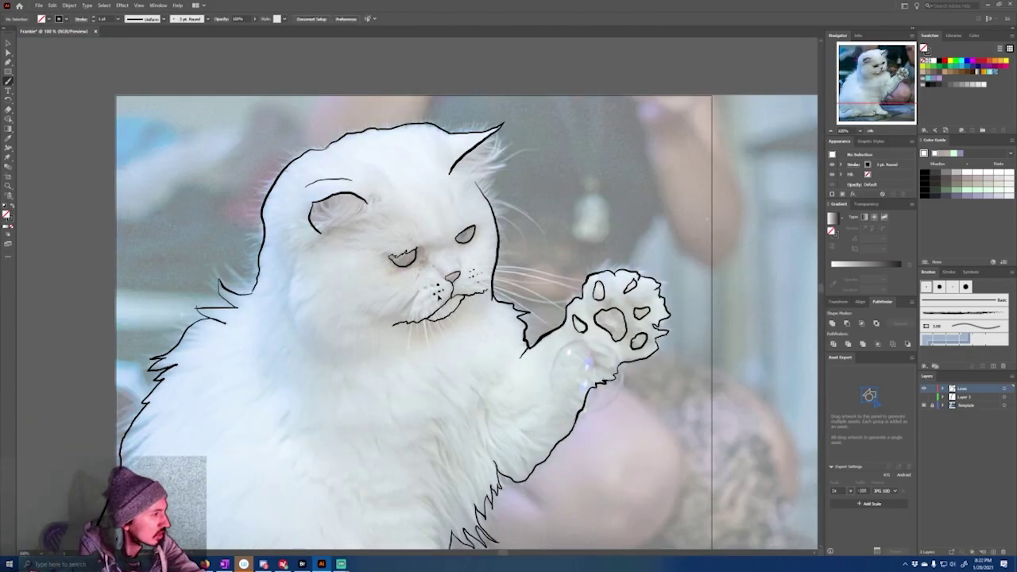
{"action": "key", "text": "space"}
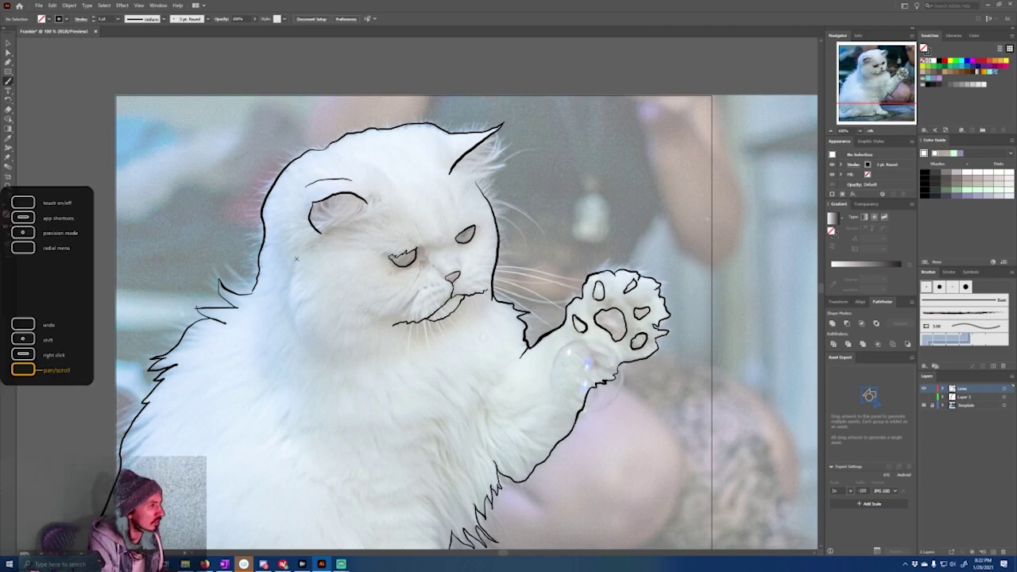
Step: Add jagged fur lines along the cheek below the near ear and extra outline strokes beyond the artboard behind the cat's back
{"action": "left_click_drag", "start_coordinate": [308, 298], "coordinate": [293, 319]}
{"action": "left_click_drag", "start_coordinate": [318, 376], "coordinate": [302, 199]}
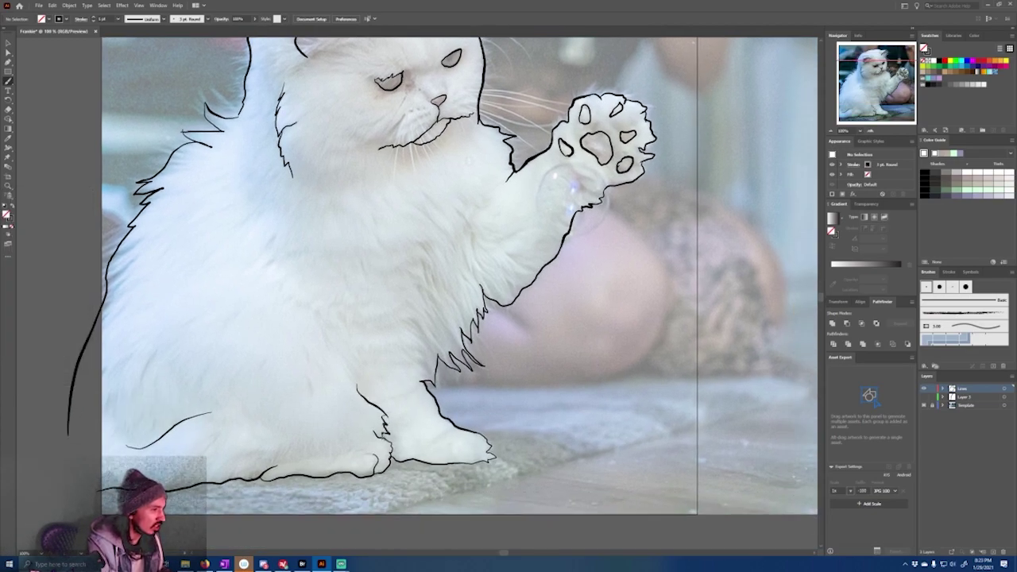
{"action": "left_click_drag", "start_coordinate": [429, 305], "coordinate": [436, 368]}
{"action": "mouse_move", "coordinate": [520, 285]}
{"action": "left_mouse_down"}
{"action": "mouse_move", "coordinate": [515, 352]}
{"action": "mouse_move", "coordinate": [580, 207]}
{"action": "mouse_move", "coordinate": [628, 153]}
{"action": "left_mouse_up"}
{"action": "left_click_drag", "start_coordinate": [192, 259], "coordinate": [216, 449]}
{"action": "key", "text": "ctrl+minus"}
{"action": "left_click_drag", "start_coordinate": [737, 214], "coordinate": [743, 313]}
Step: Create a new layer above Template and name it Ref
{"action": "left_click", "coordinate": [971, 405]}
{"action": "left_click", "coordinate": [993, 552]}
{"action": "double_click", "coordinate": [964, 406]}
{"action": "type", "text": "Ref"}
{"action": "key", "text": "Return"}
Step: Unlock the Template layer and duplicate its cat photo onto the Ref layer
{"action": "left_click", "coordinate": [932, 414]}
{"action": "left_click", "coordinate": [1010, 414]}
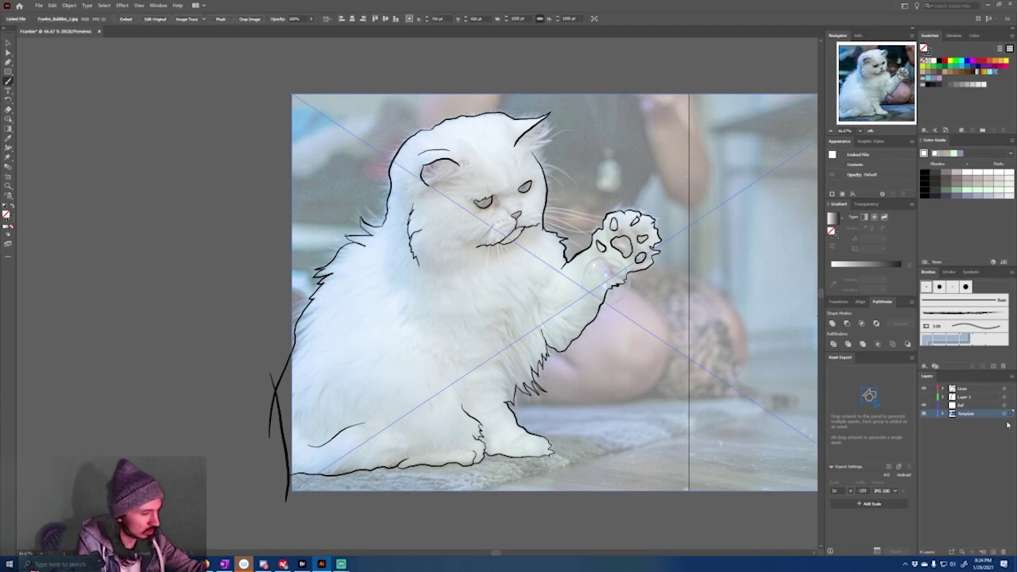
{"action": "left_click_drag", "start_coordinate": [1009, 414], "coordinate": [1010, 405]}
{"action": "left_click", "coordinate": [239, 435]}
Step: Move the reference photo off the artboard to its left side and save the document
{"action": "scroll", "coordinate": [251, 436], "scroll_direction": "down", "scroll_amount": 2}
{"action": "left_click_drag", "start_coordinate": [259, 437], "coordinate": [342, 442]}
{"action": "key", "text": "v"}
{"action": "left_click_drag", "start_coordinate": [516, 382], "coordinate": [107, 382]}
{"action": "left_click", "coordinate": [225, 217]}
{"action": "key", "text": "ctrl+s"}
{"action": "left_click", "coordinate": [619, 386]}
Step: Open a second window of the document and arrange both side by side, with a narrow one for the reference photo
{"action": "left_click", "coordinate": [158, 6]}
{"action": "left_click", "coordinate": [178, 14]}
{"action": "left_click", "coordinate": [196, 6]}
{"action": "left_click", "coordinate": [205, 32]}
{"action": "left_click_drag", "start_coordinate": [419, 209], "coordinate": [234, 209]}
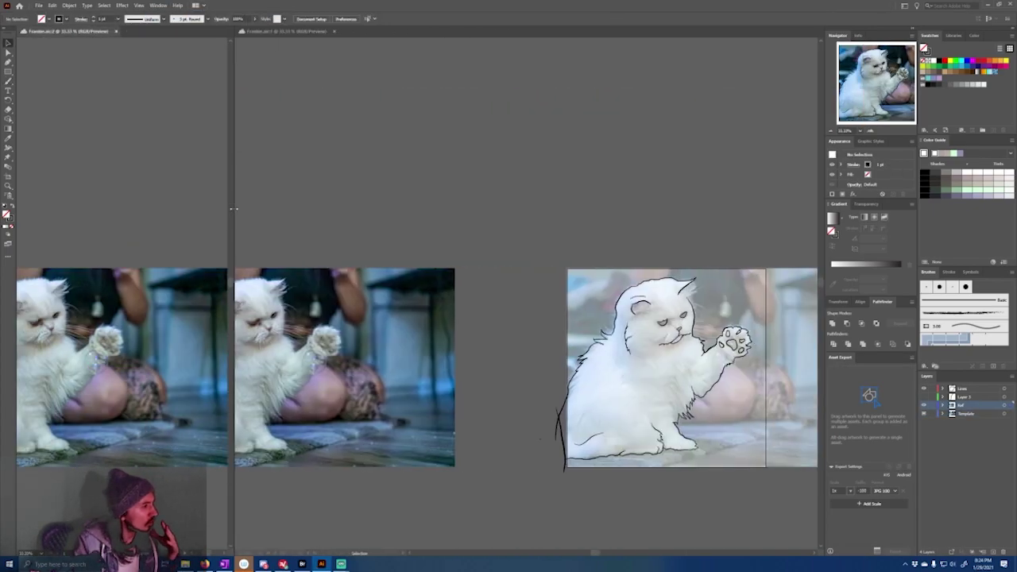
{"action": "scroll", "coordinate": [104, 325], "scroll_direction": "up", "scroll_amount": 1}
{"action": "scroll", "coordinate": [103, 325], "scroll_direction": "left", "scroll_amount": 4}
{"action": "left_click", "coordinate": [762, 386]}
{"action": "scroll", "coordinate": [762, 386], "scroll_direction": "up", "scroll_amount": 3}
Step: Lock the Ref and Template layers and draw the round bubble over the raised forearm on the Lines layer
{"action": "left_click", "coordinate": [932, 406]}
{"action": "left_click", "coordinate": [932, 414]}
{"action": "left_click", "coordinate": [968, 389]}
{"action": "key", "text": "b"}
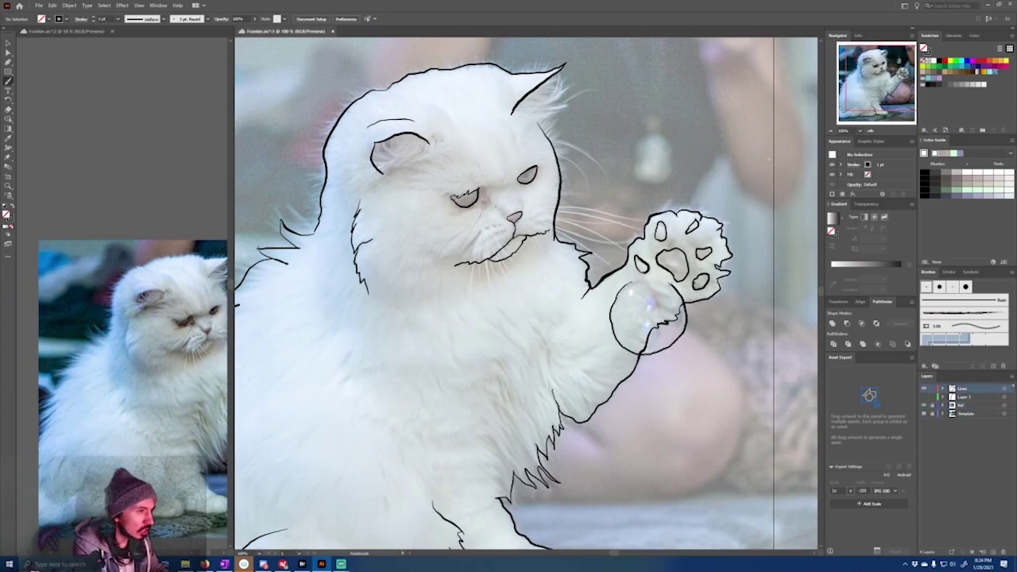
Step: Draw pupils inside the cat's eyes using the Pencil tool with a black fill and no stroke
{"action": "scroll", "coordinate": [701, 329], "scroll_direction": "down", "scroll_amount": 1}
{"action": "scroll", "coordinate": [659, 136], "scroll_direction": "up", "scroll_amount": 1}
{"action": "key", "text": "n"}
{"action": "scroll", "coordinate": [168, 307], "scroll_direction": "up", "scroll_amount": 3}
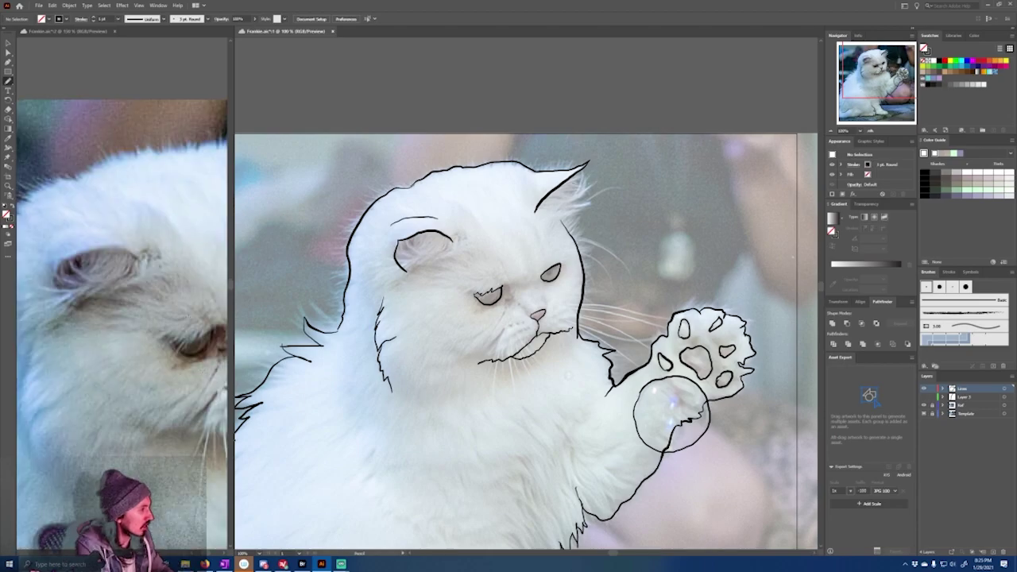
{"action": "scroll", "coordinate": [612, 262], "scroll_direction": "up", "scroll_amount": 3}
{"action": "key", "text": "shift+x"}
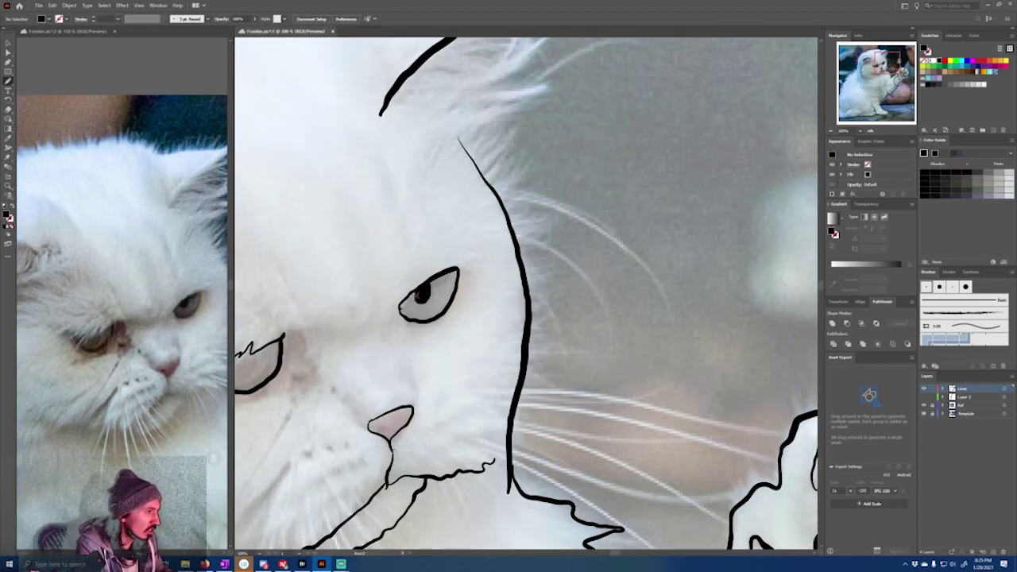
{"action": "scroll", "coordinate": [393, 337], "scroll_direction": "down", "scroll_amount": 2}
{"action": "left_click_drag", "start_coordinate": [394, 337], "coordinate": [409, 357]}
{"action": "scroll", "coordinate": [410, 353], "scroll_direction": "down", "scroll_amount": 3}
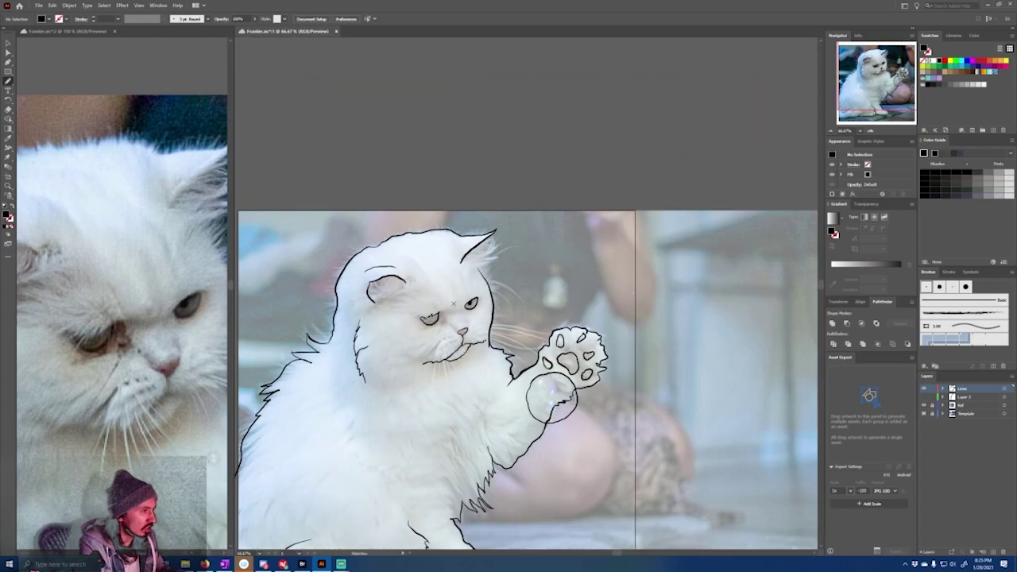
{"action": "scroll", "coordinate": [413, 353], "scroll_direction": "up", "scroll_amount": 4}
{"action": "scroll", "coordinate": [413, 349], "scroll_direction": "down", "scroll_amount": 8}
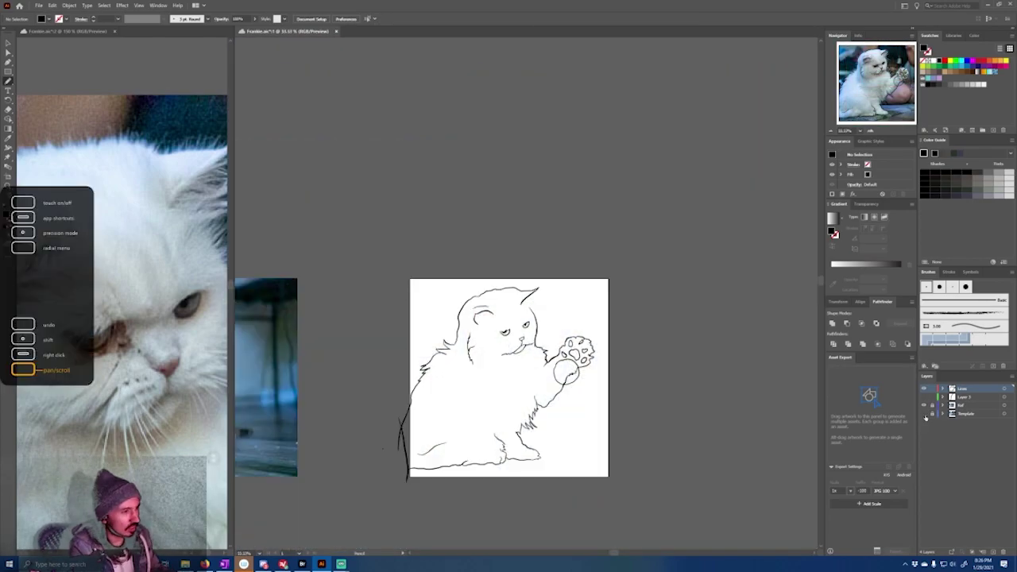
{"action": "left_click", "coordinate": [925, 414]}
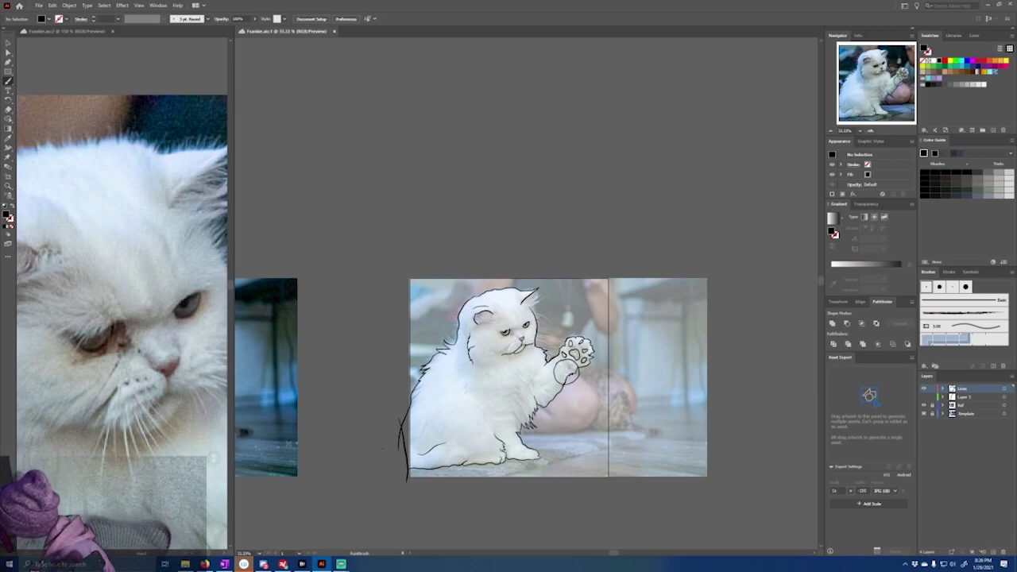
Step: Replace Layer 3 with a new layer named Colors below Lines
{"action": "left_click", "coordinate": [964, 396]}
{"action": "left_click", "coordinate": [993, 552]}
{"action": "left_click", "coordinate": [965, 405]}
{"action": "left_click", "coordinate": [1003, 552]}
{"action": "left_click", "coordinate": [533, 292]}
{"action": "double_click", "coordinate": [964, 396]}
{"action": "type", "text": "Colors"}
{"action": "key", "text": "Return"}
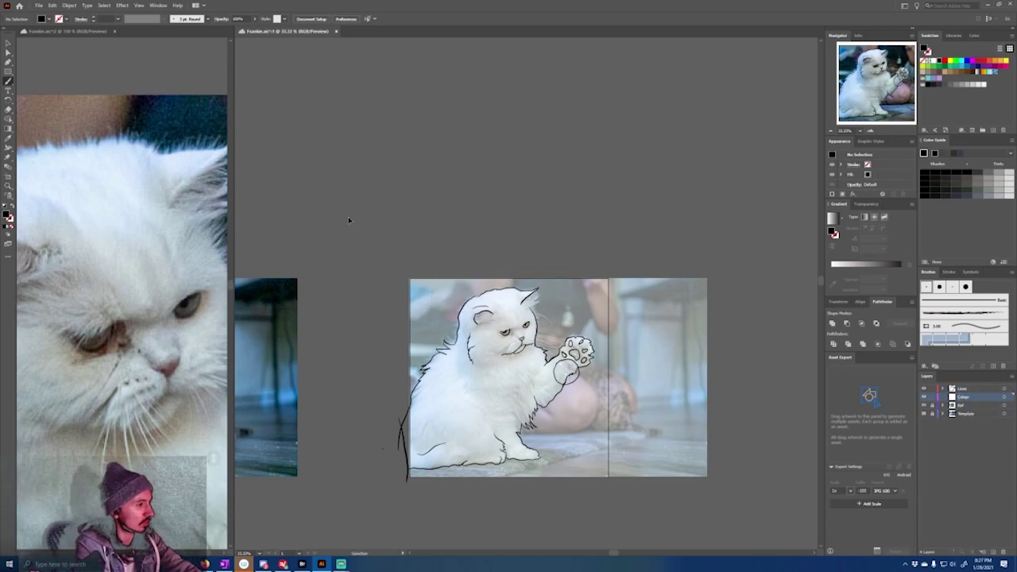
Step: Try a light grey background rectangle behind the line art on the Colors layer
{"action": "key", "text": "ctrl+a"}
{"action": "left_click", "coordinate": [787, 384], "text": "ctrl"}
{"action": "left_click", "coordinate": [965, 396]}
{"action": "key", "text": "m"}
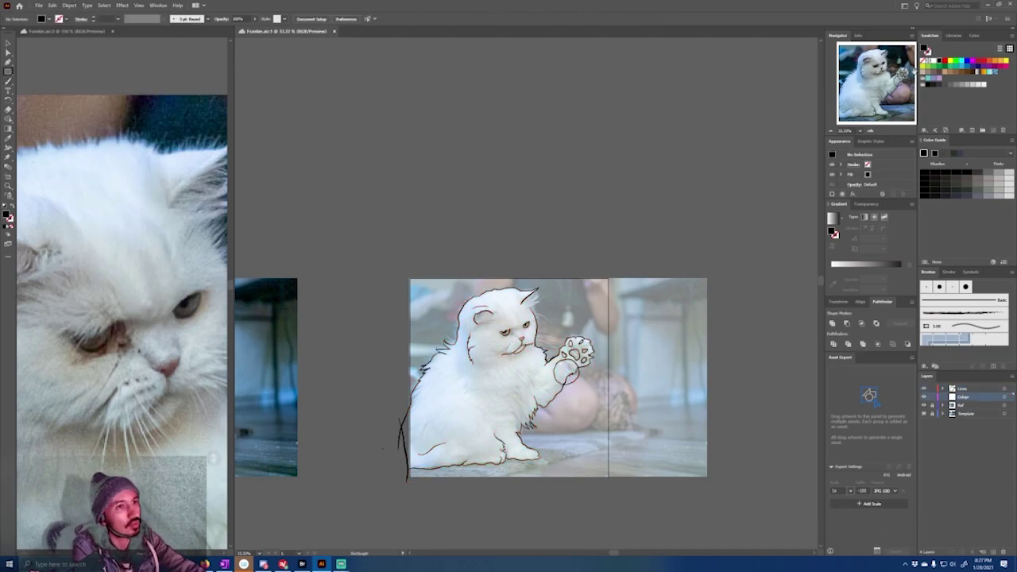
{"action": "left_click", "coordinate": [978, 85]}
{"action": "left_click_drag", "start_coordinate": [609, 506], "coordinate": [383, 230]}
{"action": "left_click", "coordinate": [983, 85]}
{"action": "left_click", "coordinate": [764, 145]}
{"action": "left_click", "coordinate": [540, 309]}
{"action": "key", "text": "a"}
{"action": "left_click", "coordinate": [651, 520]}
{"action": "left_click_drag", "start_coordinate": [651, 521], "coordinate": [374, 232]}
{"action": "left_click", "coordinate": [615, 299]}
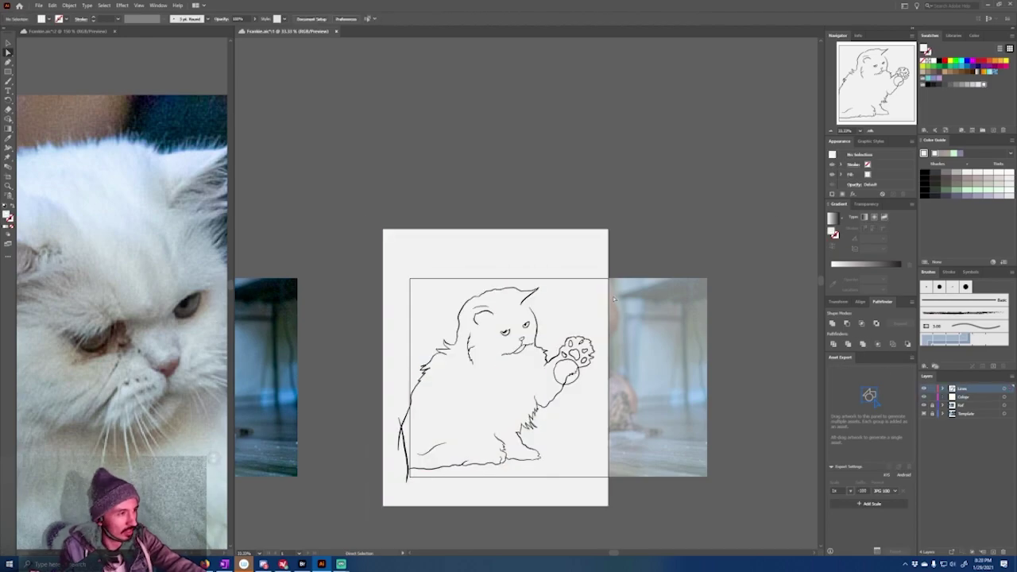
Step: Undo the light grey background rectangle
{"action": "scroll", "coordinate": [518, 318], "scroll_direction": "up", "scroll_amount": 1}
{"action": "key", "text": "ctrl+z"}
{"action": "key", "text": "ctrl+z"}
{"action": "key", "text": "ctrl+z"}
{"action": "key", "text": "ctrl+z"}
{"action": "key", "text": "ctrl+z"}
{"action": "key", "text": "ctrl+z"}
Step: Draw jagged fur with a black Paintbrush stroke on the outer edge of the far ear, on the Lines layer
{"action": "scroll", "coordinate": [615, 296], "scroll_direction": "up", "scroll_amount": 1}
{"action": "key", "text": "b"}
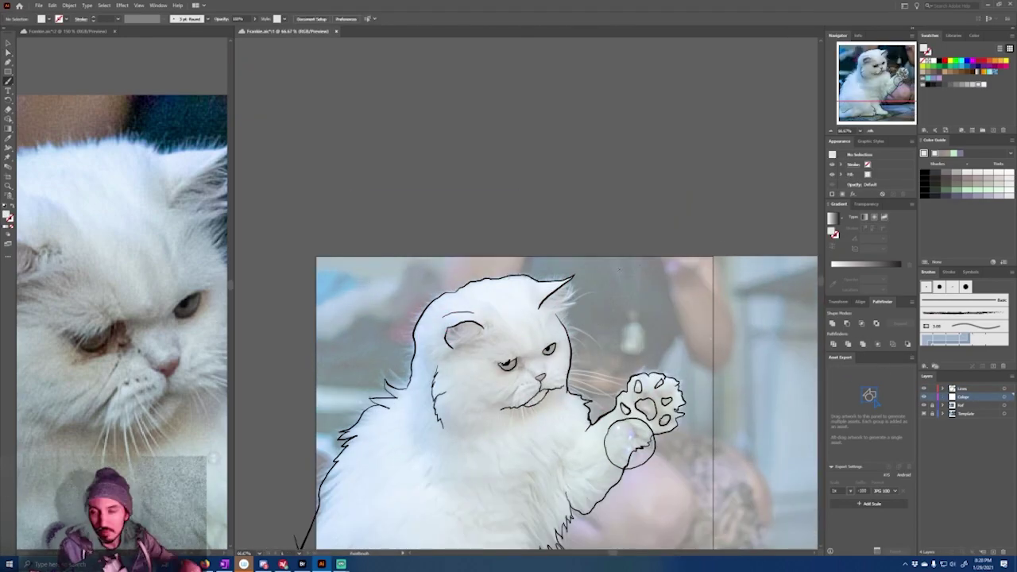
{"action": "key", "text": "ctrl+equal"}
{"action": "key", "text": "ctrl+equal"}
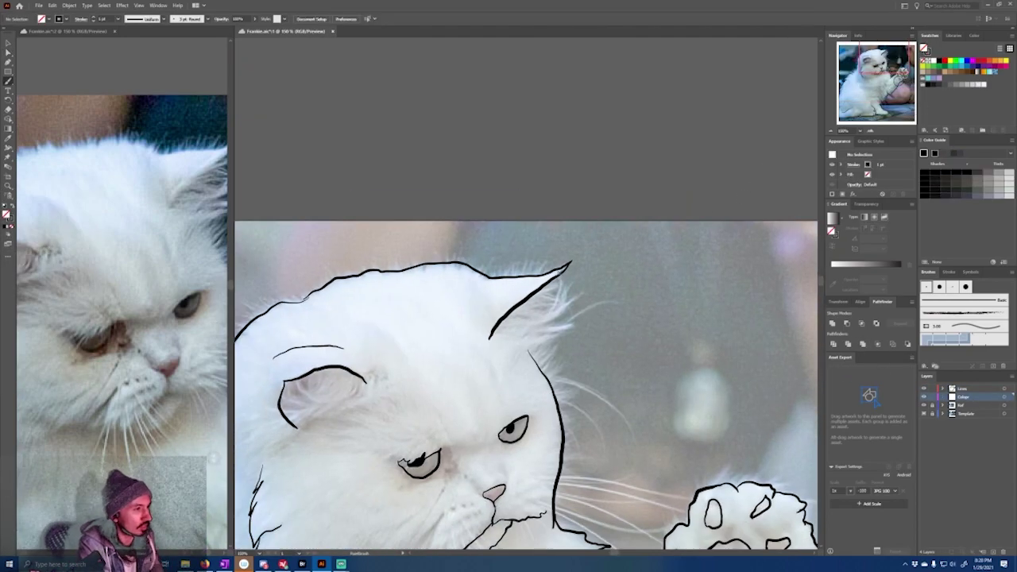
{"action": "left_click", "coordinate": [963, 388]}
{"action": "left_click_drag", "start_coordinate": [559, 304], "coordinate": [571, 325]}
{"action": "key", "text": "ctrl+minus"}
{"action": "key", "text": "ctrl+minus"}
{"action": "key", "text": "ctrl+minus"}
{"action": "left_click_drag", "start_coordinate": [574, 391], "coordinate": [580, 433]}
Step: Select the brush strokes around the cat's head and expand their appearance
{"action": "key", "text": "a"}
{"action": "left_click_drag", "start_coordinate": [596, 292], "coordinate": [508, 390]}
{"action": "left_click", "coordinate": [69, 6]}
{"action": "left_click", "coordinate": [95, 107]}
{"action": "key", "text": "ctrl+shift+a"}
{"action": "key", "text": "v"}
{"action": "scroll", "coordinate": [707, 238], "scroll_direction": "down", "scroll_amount": 4}
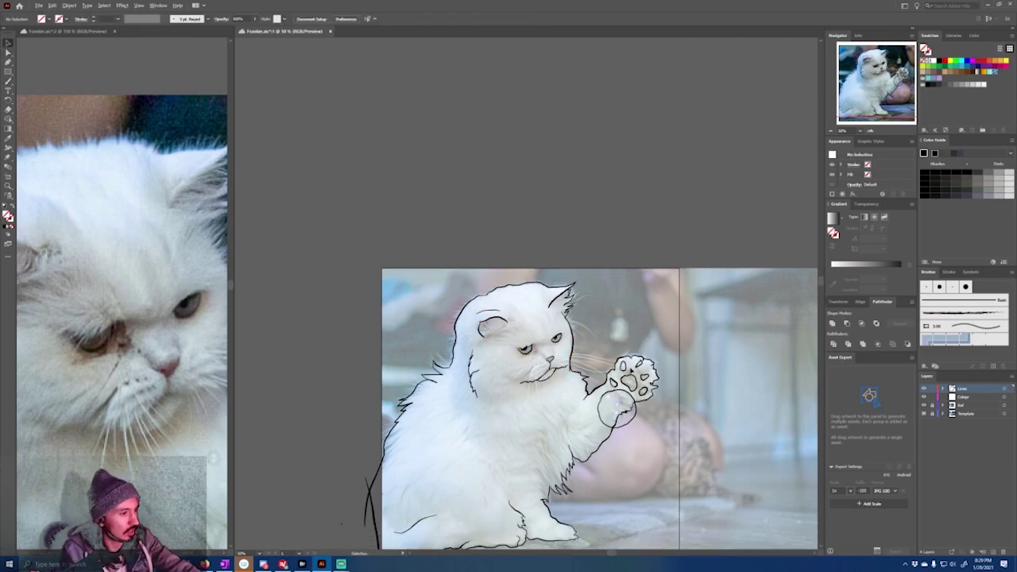
Step: Group all the line art and draw a light grey rectangle covering the whole cat
{"action": "key", "text": "ctrl+a"}
{"action": "key", "text": "ctrl+g"}
{"action": "left_click", "coordinate": [773, 149]}
{"action": "left_click", "coordinate": [984, 85]}
{"action": "key", "text": "m"}
{"action": "mouse_move", "coordinate": [656, 532]}
{"action": "left_mouse_down"}
{"action": "mouse_move", "coordinate": [517, 347]}
{"action": "mouse_move", "coordinate": [325, 136]}
{"action": "left_mouse_up"}
Step: Merge the light grey rectangle with the line art and select the area around the cat to find gaps in the outline
{"action": "key", "text": "v"}
{"action": "key", "text": "ctrl+minus"}
{"action": "key", "text": "ctrl+a"}
{"action": "left_click", "coordinate": [724, 228]}
{"action": "key", "text": "ctrl+plus"}
{"action": "key", "text": "ctrl+plus"}
{"action": "key", "text": "ctrl+plus"}
{"action": "key", "text": "ctrl+plus"}
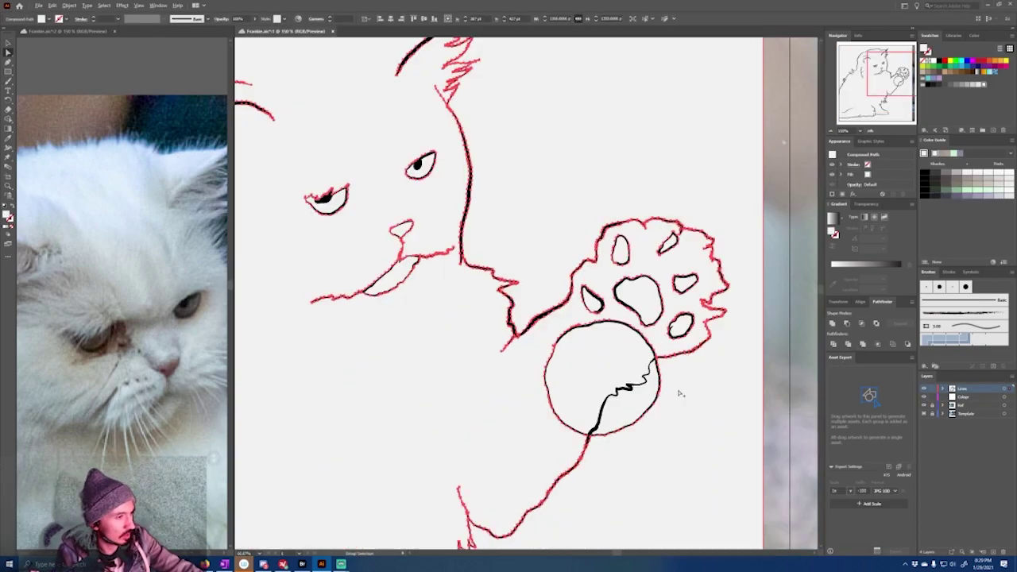
{"action": "scroll", "coordinate": [545, 246], "scroll_direction": "down", "scroll_amount": 3}
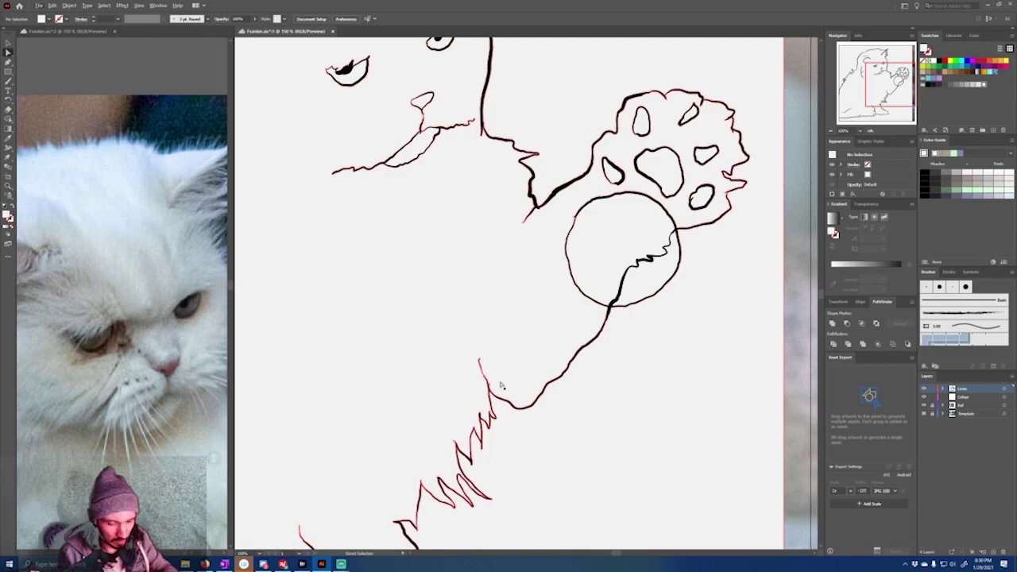
{"action": "scroll", "coordinate": [631, 317], "scroll_direction": "up", "scroll_amount": 2}
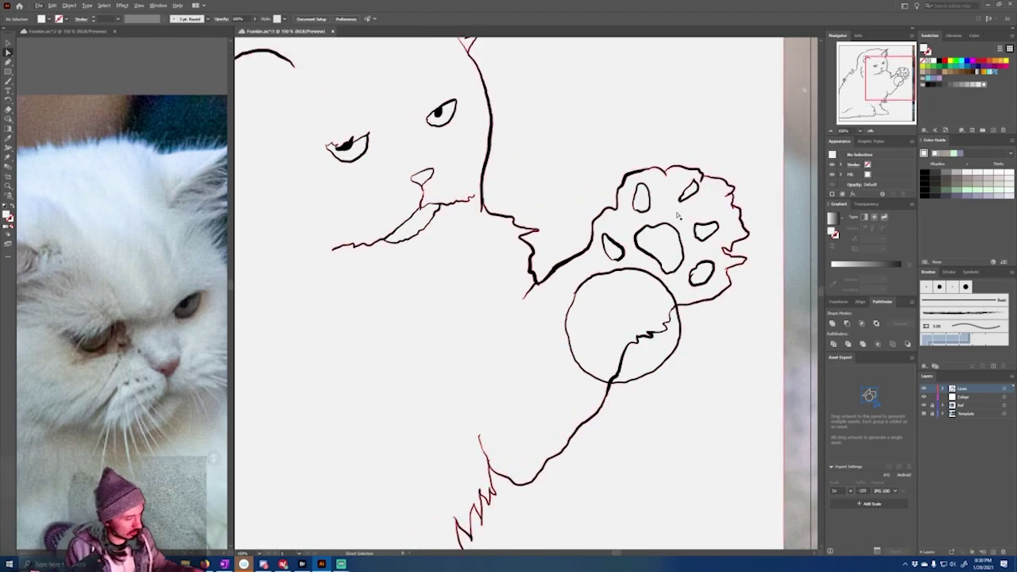
Step: Select the raised paw's outline and close the gap between its upper toes with the Blob Brush
{"action": "scroll", "coordinate": [668, 313], "scroll_direction": "up", "scroll_amount": 4}
{"action": "left_click_drag", "start_coordinate": [668, 312], "coordinate": [571, 455]}
{"action": "left_click_drag", "start_coordinate": [573, 238], "coordinate": [454, 493]}
{"action": "left_click_drag", "start_coordinate": [465, 220], "coordinate": [515, 319]}
{"action": "left_click", "coordinate": [486, 245]}
{"action": "key", "text": "shift+b"}
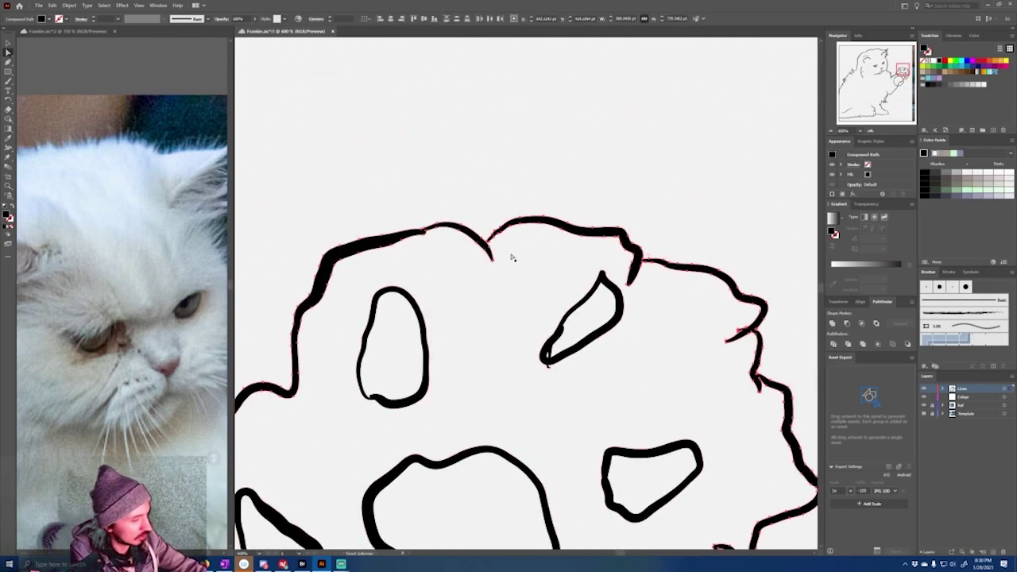
{"action": "key", "text": "a"}
{"action": "key", "text": "ctrl+shift+a"}
Step: Examine the outline up to the far ear's fur for open gaps between the strokes
{"action": "scroll", "coordinate": [628, 247], "scroll_direction": "down", "scroll_amount": 4}
{"action": "scroll", "coordinate": [527, 232], "scroll_direction": "up", "scroll_amount": 3}
{"action": "left_click_drag", "start_coordinate": [442, 159], "coordinate": [530, 401]}
{"action": "left_click_drag", "start_coordinate": [480, 188], "coordinate": [525, 347]}
{"action": "scroll", "coordinate": [524, 348], "scroll_direction": "up", "scroll_amount": 3}
{"action": "left_click_drag", "start_coordinate": [502, 76], "coordinate": [531, 459]}
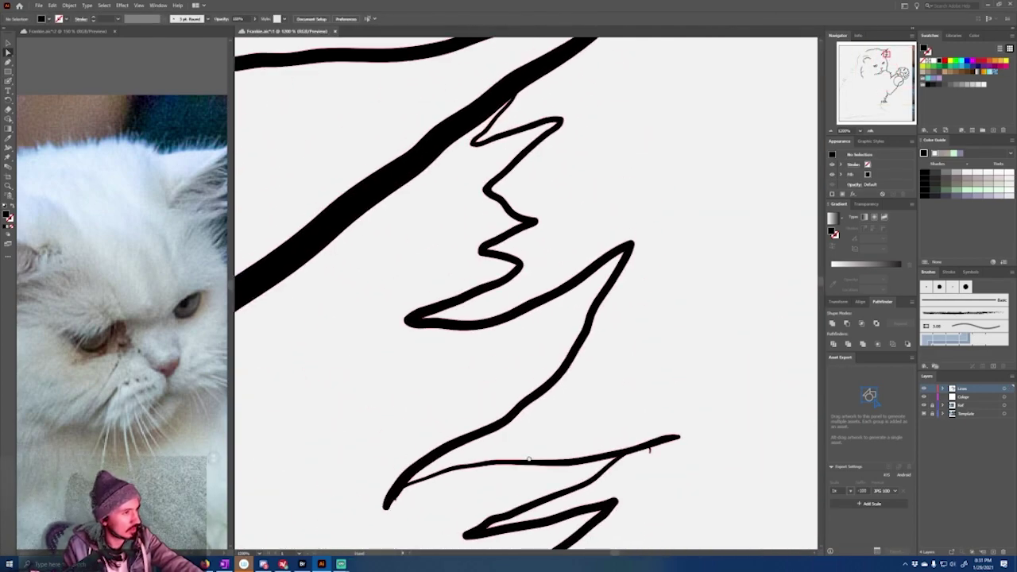
{"action": "scroll", "coordinate": [524, 397], "scroll_direction": "down", "scroll_amount": 3}
{"action": "left_click_drag", "start_coordinate": [433, 364], "coordinate": [522, 434]}
Step: Close a gap in the cat's outline with a Blob Brush stroke and merge all the artwork
{"action": "left_click_drag", "start_coordinate": [333, 382], "coordinate": [715, 358]}
{"action": "scroll", "coordinate": [529, 324], "scroll_direction": "up", "scroll_amount": 2}
{"action": "left_click", "coordinate": [494, 359]}
{"action": "key", "text": "shift+b"}
{"action": "left_click_drag", "start_coordinate": [456, 379], "coordinate": [506, 332]}
{"action": "key", "text": "ctrl+a"}
{"action": "left_click", "coordinate": [862, 344]}
Step: Bridge the open gaps between the fur strokes behind the cat's neck with the Blob Brush
{"action": "scroll", "coordinate": [388, 434], "scroll_direction": "down", "scroll_amount": 2}
{"action": "left_click_drag", "start_coordinate": [388, 434], "coordinate": [620, 222]}
{"action": "key", "text": "a"}
{"action": "left_click", "coordinate": [489, 296], "text": "shift"}
{"action": "key", "text": "shift+b"}
{"action": "scroll", "coordinate": [606, 276], "scroll_direction": "up", "scroll_amount": 4}
{"action": "left_click_drag", "start_coordinate": [389, 308], "coordinate": [364, 352]}
{"action": "mouse_move", "coordinate": [383, 375]}
{"action": "left_mouse_down"}
{"action": "mouse_move", "coordinate": [581, 370]}
{"action": "mouse_move", "coordinate": [839, 408]}
{"action": "left_mouse_up"}
{"action": "left_click_drag", "start_coordinate": [311, 167], "coordinate": [337, 175]}
Step: Select the fur lines behind the neck and merge them with the surrounding artwork
{"action": "scroll", "coordinate": [540, 382], "scroll_direction": "down", "scroll_amount": 3}
{"action": "key", "text": "a"}
{"action": "left_click_drag", "start_coordinate": [688, 402], "coordinate": [418, 243]}
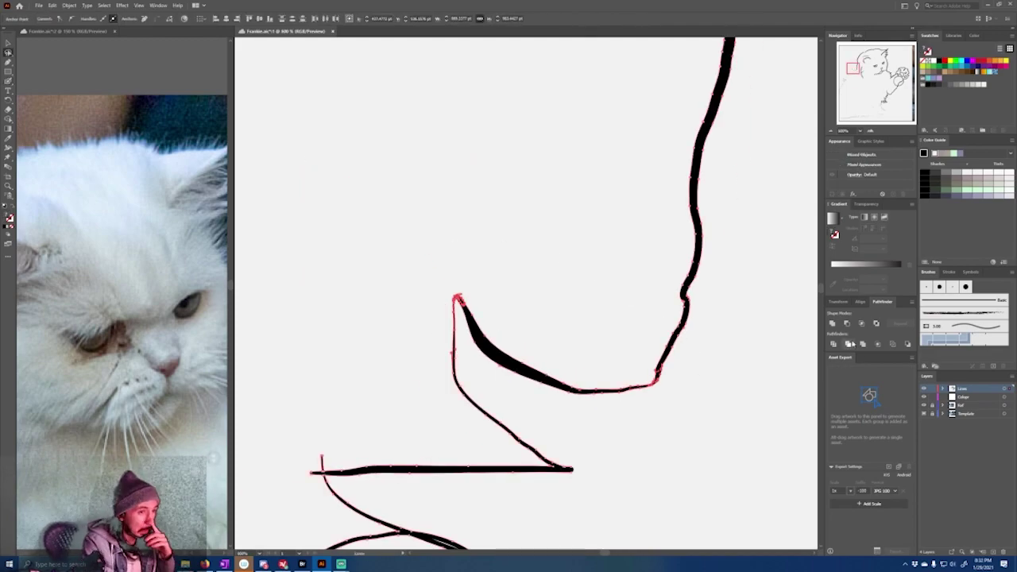
{"action": "left_click", "coordinate": [862, 344]}
{"action": "left_click", "coordinate": [748, 441], "text": "ctrl"}
Step: Join the open fur line to the leg outline above the cat's front foot
{"action": "scroll", "coordinate": [684, 427], "scroll_direction": "down", "scroll_amount": 1}
{"action": "scroll", "coordinate": [683, 427], "scroll_direction": "down", "scroll_amount": 2}
{"action": "scroll", "coordinate": [640, 443], "scroll_direction": "left", "scroll_amount": 5}
{"action": "scroll", "coordinate": [635, 449], "scroll_direction": "down", "scroll_amount": 10}
{"action": "left_click_drag", "start_coordinate": [629, 455], "coordinate": [519, 134]}
{"action": "left_click_drag", "start_coordinate": [779, 150], "coordinate": [474, 293]}
{"action": "left_click_drag", "start_coordinate": [694, 247], "coordinate": [488, 345]}
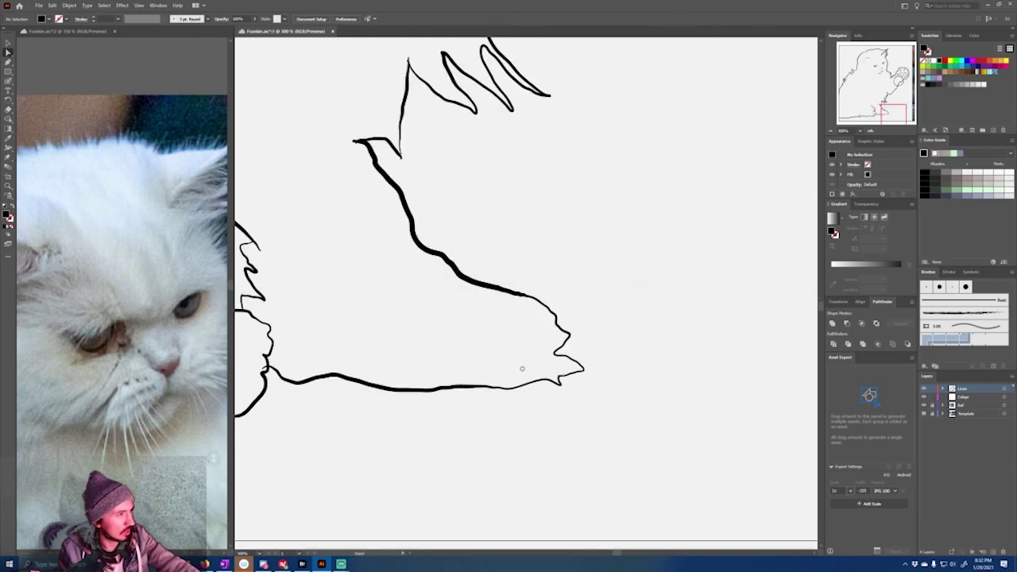
{"action": "left_click_drag", "start_coordinate": [381, 147], "coordinate": [437, 332]}
{"action": "scroll", "coordinate": [433, 330], "scroll_direction": "up", "scroll_amount": 2}
{"action": "left_click", "coordinate": [439, 299]}
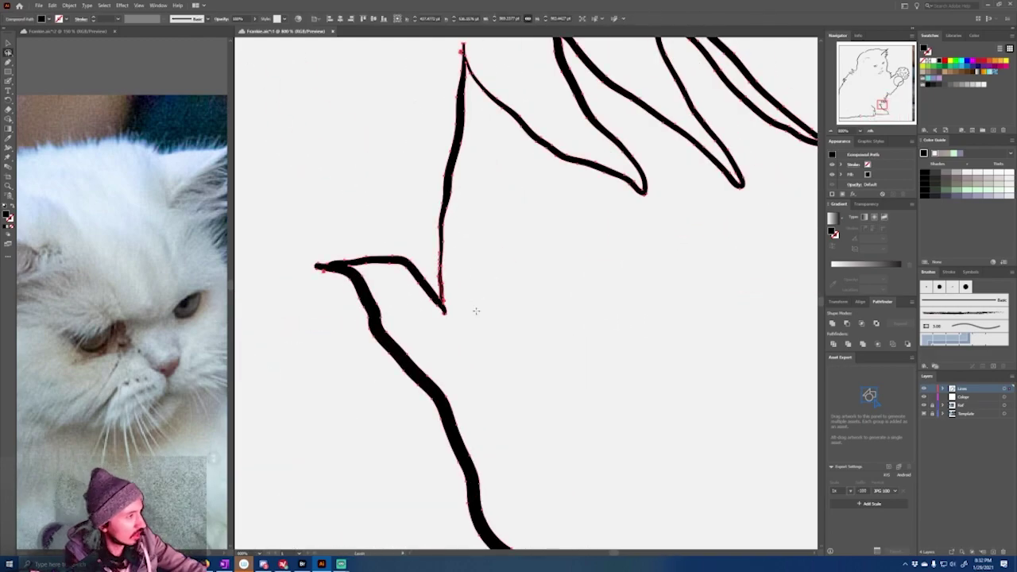
Step: Delete the light grey area outside the cat's outline
{"action": "scroll", "coordinate": [668, 382], "scroll_direction": "down", "scroll_amount": 8}
{"action": "key", "text": "a"}
{"action": "left_click", "coordinate": [704, 381]}
{"action": "key", "text": "Delete"}
{"action": "left_click", "coordinate": [635, 306]}
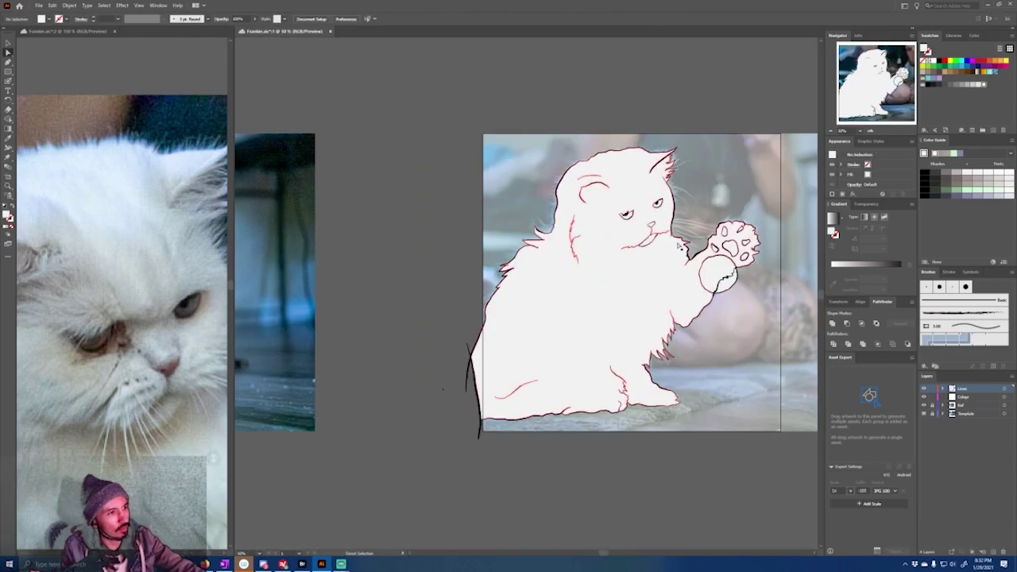
Step: Fill the cat's nose with a light pink tint
{"action": "scroll", "coordinate": [652, 230], "scroll_direction": "up", "scroll_amount": 5}
{"action": "left_click", "coordinate": [653, 247]}
{"action": "left_click", "coordinate": [1001, 67]}
{"action": "left_click", "coordinate": [993, 173]}
Step: Fill the irises of both eyes with a light blue tint and deselect the artwork
{"action": "left_click", "coordinate": [718, 119]}
{"action": "left_click", "coordinate": [962, 67]}
{"action": "left_click", "coordinate": [993, 173]}
{"action": "left_click", "coordinate": [480, 181]}
{"action": "left_click", "coordinate": [997, 173]}
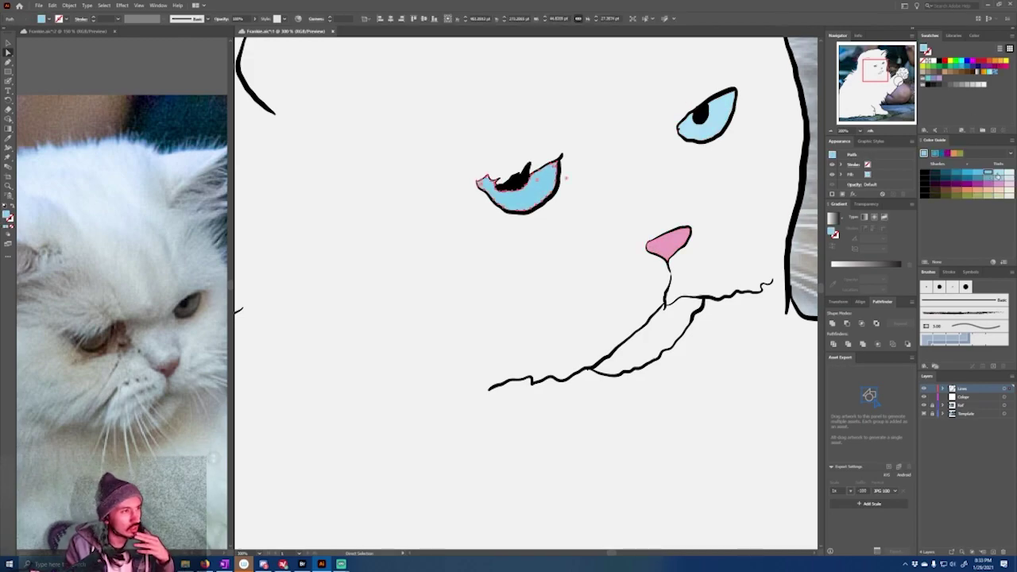
{"action": "key", "text": "ctrl+shift+a"}
{"action": "key", "text": "ctrl+0"}
{"action": "scroll", "coordinate": [153, 270], "scroll_direction": "down", "scroll_amount": 4}
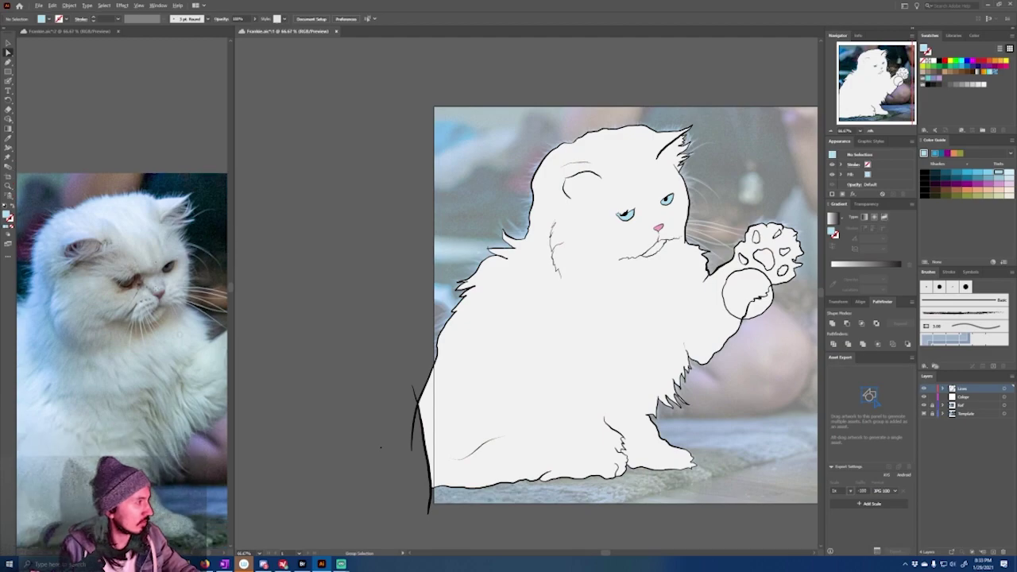
Step: Select the cat's body fill and save a new color group from the selected artwork, including swatches for tints
{"action": "left_click", "coordinate": [647, 286]}
{"action": "left_click", "coordinate": [982, 130]}
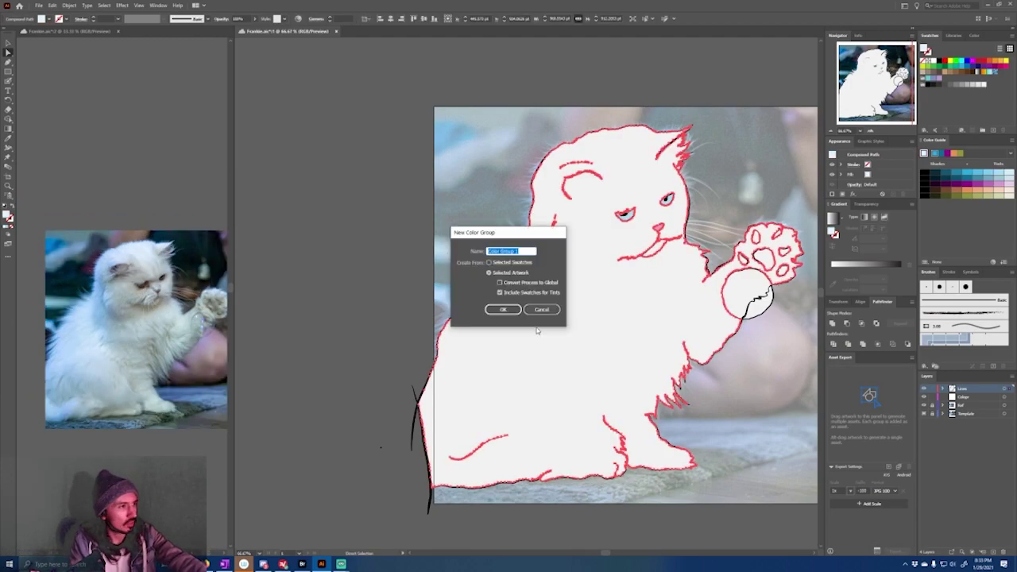
{"action": "left_click", "coordinate": [504, 309]}
Step: Search Windows for "night" and open the matching settings page
{"action": "key", "text": "super"}
{"action": "type", "text": "night"}
{"action": "left_click", "coordinate": [131, 345]}
{"action": "left_click", "coordinate": [558, 96]}
Step: Move the Template layer above the Lines layer and hide it
{"action": "key", "text": "ctrl+shift+a"}
{"action": "left_click", "coordinate": [966, 413]}
{"action": "left_click", "coordinate": [932, 397]}
{"action": "left_click_drag", "start_coordinate": [966, 413], "coordinate": [1011, 397]}
{"action": "left_click", "coordinate": [932, 397]}
{"action": "left_click", "coordinate": [924, 388]}
{"action": "key", "text": "v"}
{"action": "scroll", "coordinate": [777, 446], "scroll_direction": "down", "scroll_amount": 1}
{"action": "left_click", "coordinate": [1011, 396]}
{"action": "left_click", "coordinate": [711, 421]}
Step: Select all objects that share the picked object's fill color
{"action": "key", "text": "a"}
{"action": "scroll", "coordinate": [578, 289], "scroll_direction": "up", "scroll_amount": 7}
{"action": "left_click", "coordinate": [501, 240]}
{"action": "left_click", "coordinate": [105, 6]}
{"action": "mouse_move", "coordinate": [116, 81]}
{"action": "left_click", "coordinate": [235, 117]}
Step: Create a new layer between the line and color layers and name it Shade 1
{"action": "scroll", "coordinate": [806, 378], "scroll_direction": "down", "scroll_amount": 5}
{"action": "left_click", "coordinate": [993, 551]}
{"action": "double_click", "coordinate": [964, 405]}
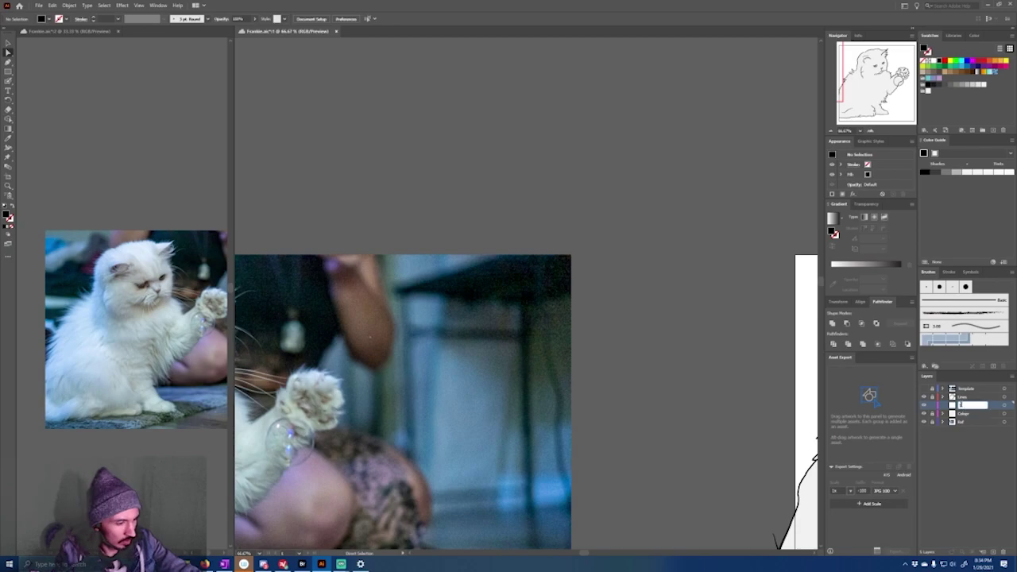
{"action": "type", "text": "Shade 1"}
Step: Show the Template layer over the line art and change its layer options
{"action": "scroll", "coordinate": [717, 375], "scroll_direction": "down", "scroll_amount": 3}
{"action": "left_click_drag", "start_coordinate": [717, 375], "coordinate": [411, 304]}
{"action": "scroll", "coordinate": [412, 304], "scroll_direction": "up", "scroll_amount": 2}
{"action": "left_click", "coordinate": [924, 388]}
{"action": "double_click", "coordinate": [965, 389]}
{"action": "left_click", "coordinate": [507, 316]}
{"action": "left_click", "coordinate": [556, 334]}
Step: Lower the template photo's opacity, then lock its layer and make Shade 1 the active layer
{"action": "left_click", "coordinate": [310, 19]}
{"action": "left_click_drag", "start_coordinate": [310, 29], "coordinate": [290, 31]}
{"action": "left_click", "coordinate": [540, 151]}
{"action": "left_click", "coordinate": [932, 388]}
{"action": "left_click", "coordinate": [966, 405]}
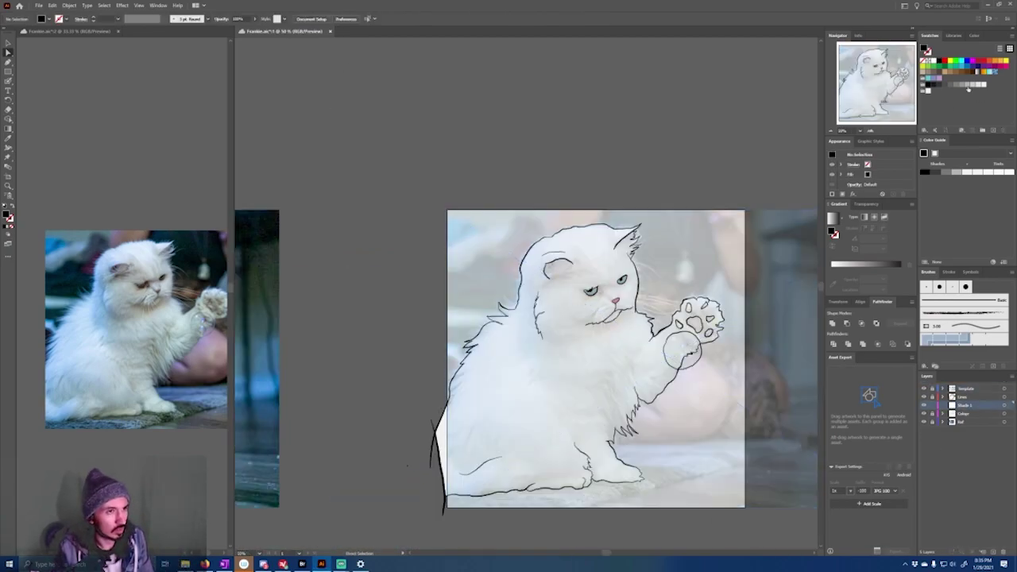
Step: Draw a mid-grey shading stroke along the crease beside the cat's muzzle on the Shade 1 layer
{"action": "key", "text": "b"}
{"action": "scroll", "coordinate": [581, 357], "scroll_direction": "up", "scroll_amount": 6}
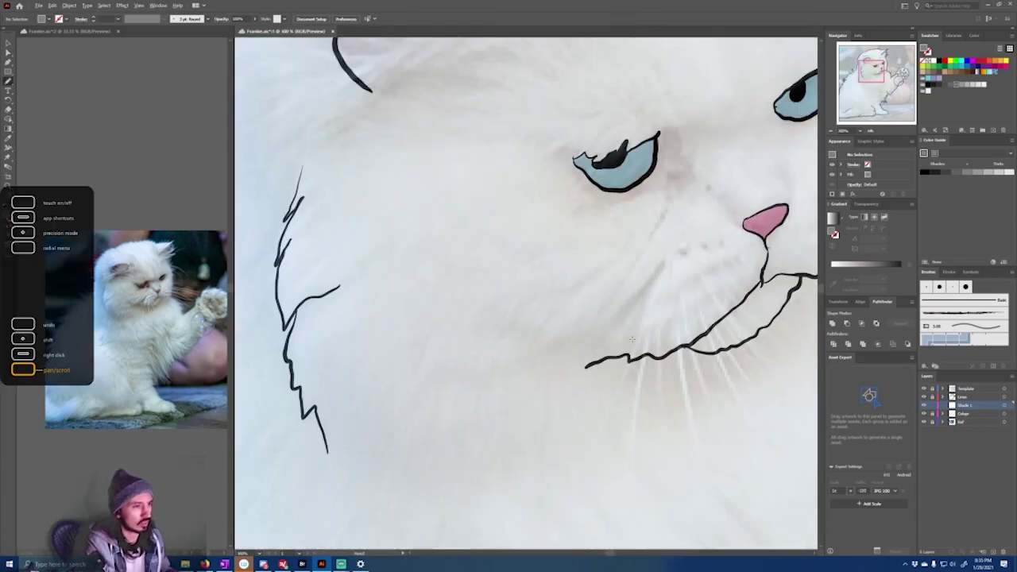
{"action": "left_click_drag", "start_coordinate": [548, 380], "coordinate": [535, 393]}
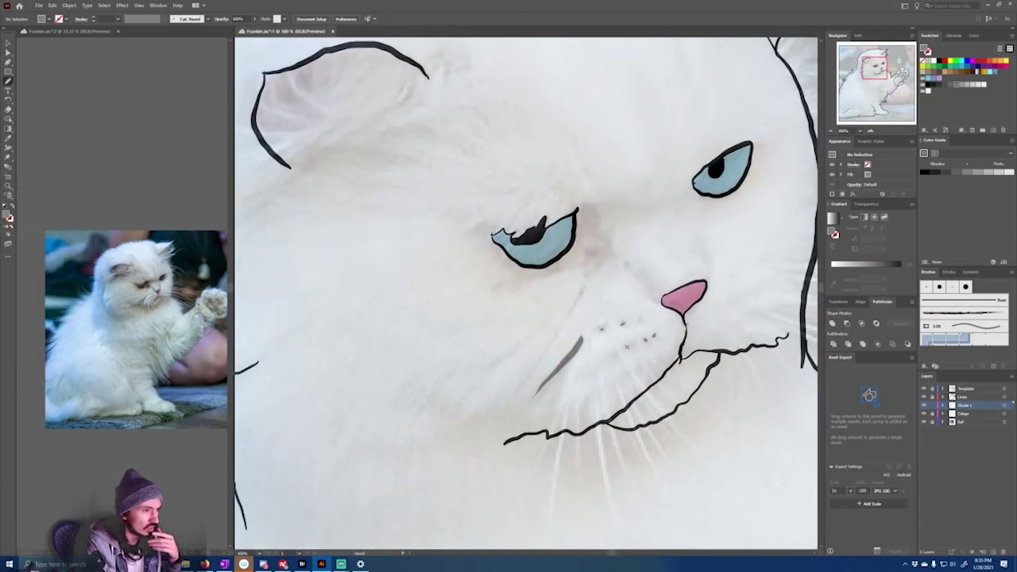
Step: Draw grey shading strokes inside the cat's near ear
{"action": "scroll", "coordinate": [628, 345], "scroll_direction": "down", "scroll_amount": 3}
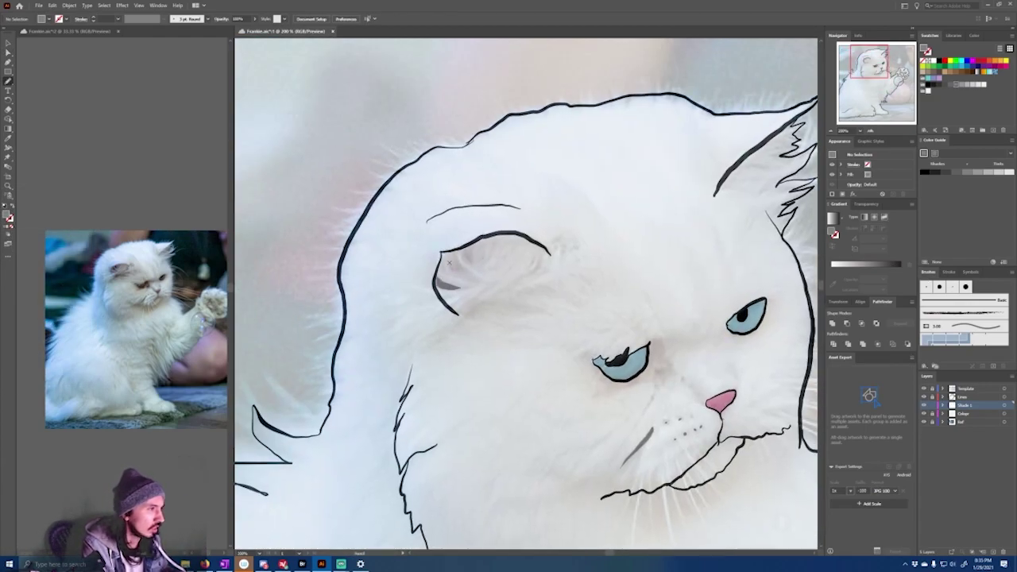
{"action": "scroll", "coordinate": [469, 253], "scroll_direction": "down", "scroll_amount": 3}
{"action": "scroll", "coordinate": [552, 445], "scroll_direction": "up", "scroll_amount": 2}
{"action": "left_click_drag", "start_coordinate": [588, 262], "coordinate": [523, 447]}
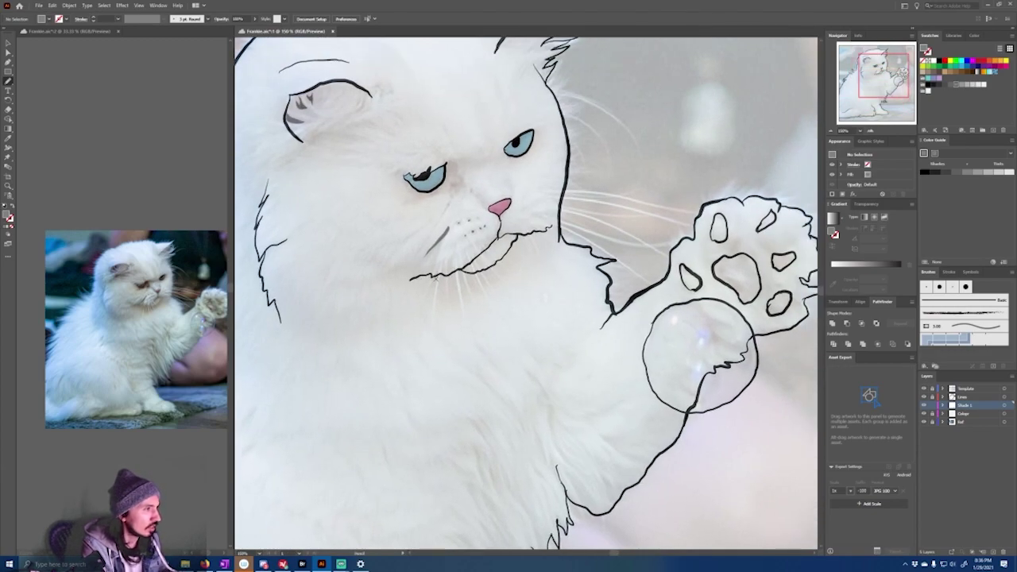
Step: Draw a jagged grey shadow shape under the cat's mouth and chin
{"action": "scroll", "coordinate": [165, 314], "scroll_direction": "up", "scroll_amount": 2}
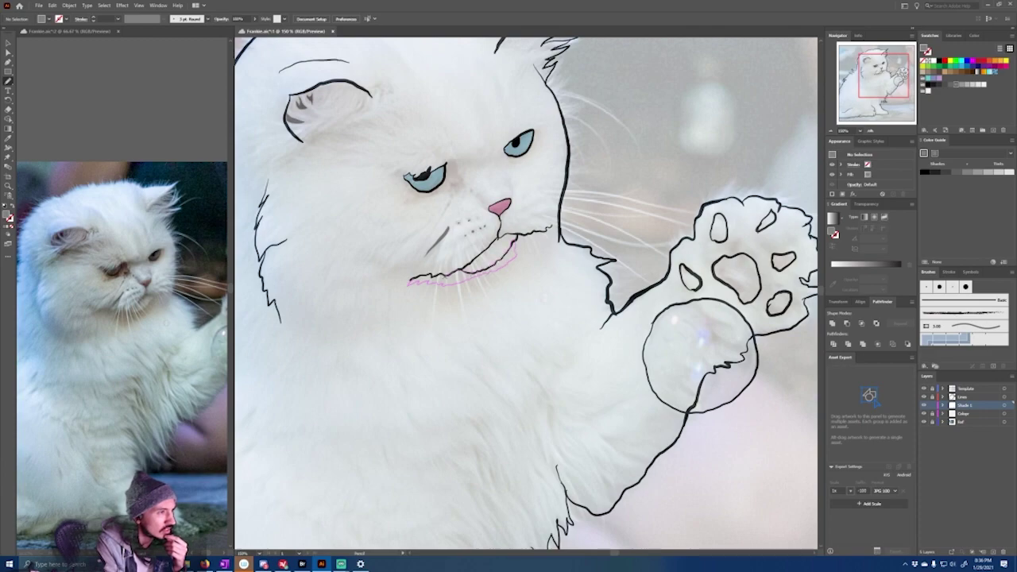
{"action": "left_click_drag", "start_coordinate": [423, 278], "coordinate": [449, 274]}
{"action": "key", "text": "ctrl+minus"}
{"action": "key", "text": "ctrl+minus"}
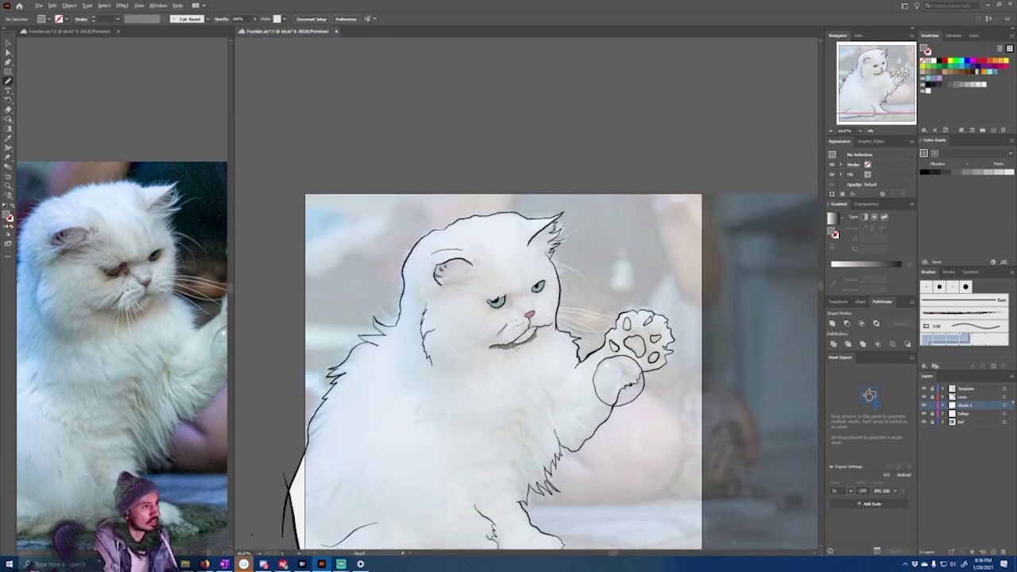
Step: Draw a jagged grey shadow shape along the fur line between the cat's front legs
{"action": "left_click_drag", "start_coordinate": [402, 457], "coordinate": [421, 344]}
{"action": "left_click_drag", "start_coordinate": [202, 475], "coordinate": [271, 421]}
{"action": "key", "text": "ctrl+plus"}
{"action": "key", "text": "ctrl+plus"}
{"action": "mouse_move", "coordinate": [318, 464]}
{"action": "left_mouse_down"}
{"action": "mouse_move", "coordinate": [467, 441]}
{"action": "mouse_move", "coordinate": [493, 428]}
{"action": "mouse_move", "coordinate": [441, 421]}
{"action": "mouse_move", "coordinate": [469, 441]}
{"action": "mouse_move", "coordinate": [487, 491]}
{"action": "left_mouse_up"}
{"action": "scroll", "coordinate": [440, 442], "scroll_direction": "up", "scroll_amount": 1}
{"action": "scroll", "coordinate": [446, 459], "scroll_direction": "down", "scroll_amount": 3}
{"action": "key", "text": "ctrl+plus"}
{"action": "key", "text": "ctrl+plus"}
{"action": "key", "text": "ctrl+plus"}
{"action": "key", "text": "ctrl+plus"}
{"action": "key", "text": "ctrl+plus"}
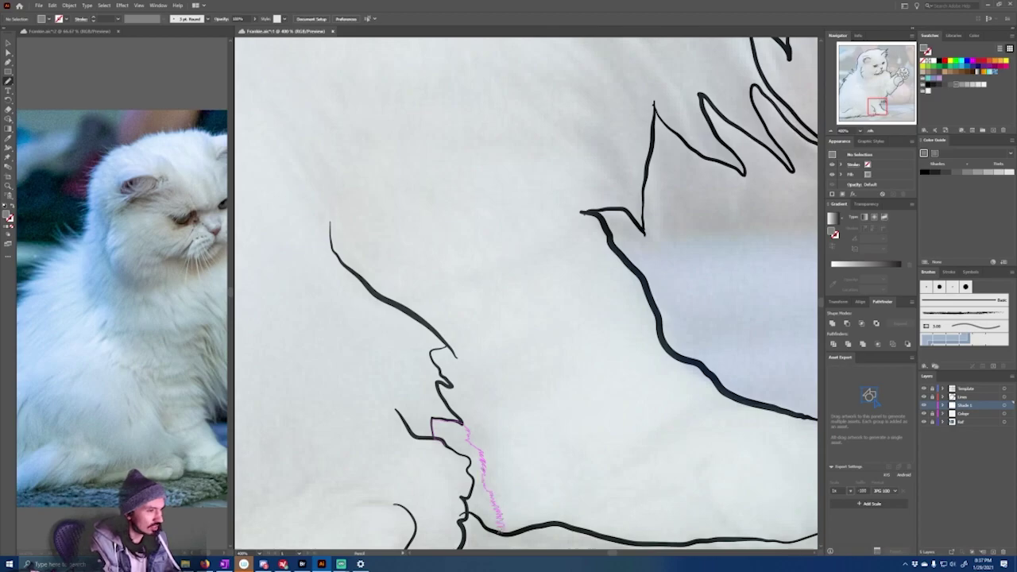
Step: Examine the shading on the whole cat and compare it with the reference photo
{"action": "key", "text": "ctrl+minus"}
{"action": "key", "text": "ctrl+minus"}
{"action": "key", "text": "ctrl+minus"}
{"action": "key", "text": "ctrl+minus"}
{"action": "key", "text": "ctrl+minus"}
{"action": "key", "text": "ctrl+plus"}
{"action": "key", "text": "ctrl+minus"}
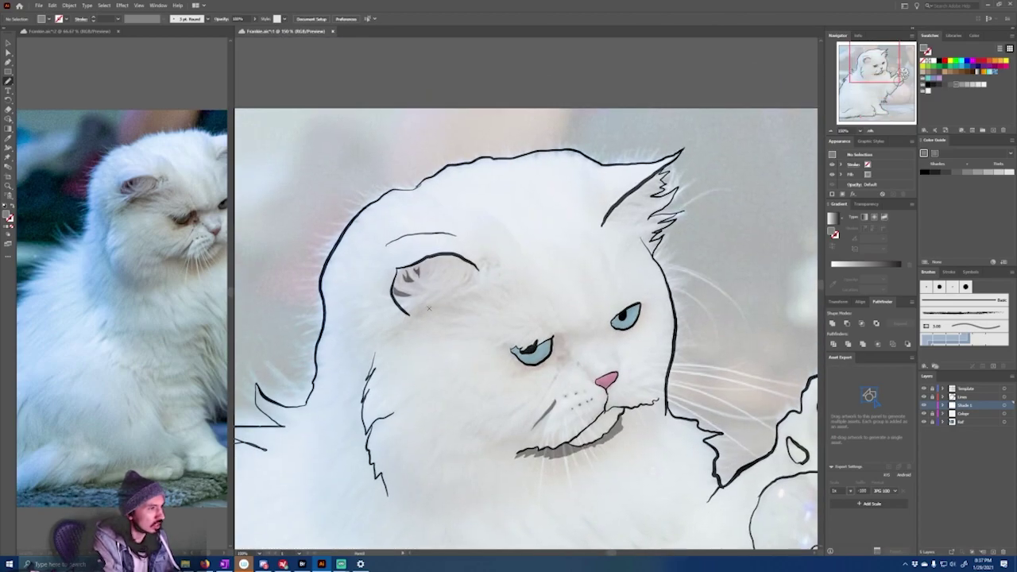
{"action": "key", "text": "ctrl+minus"}
{"action": "key", "text": "ctrl+minus"}
{"action": "key", "text": "ctrl+minus"}
{"action": "left_click_drag", "start_coordinate": [74, 369], "coordinate": [66, 368]}
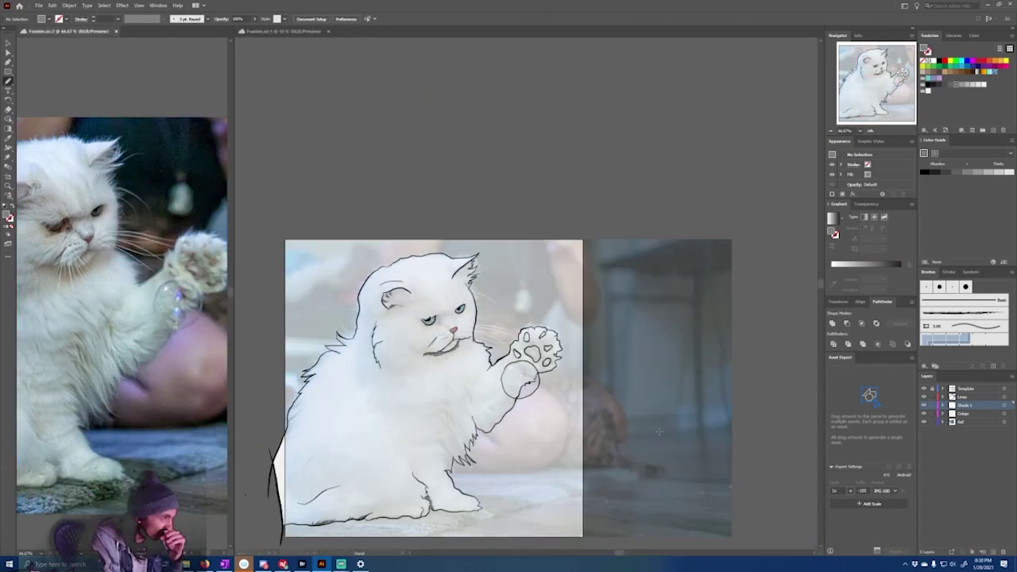
Step: Fill the large pad and all the toe pads of the raised paw with the nose's pink
{"action": "key", "text": "a"}
{"action": "left_click", "coordinate": [648, 371]}
{"action": "left_click", "coordinate": [532, 353]}
{"action": "scroll", "coordinate": [514, 357], "scroll_direction": "up", "scroll_amount": 4}
{"action": "left_click", "coordinate": [531, 349], "text": "shift"}
{"action": "left_click", "coordinate": [565, 274], "text": "shift"}
{"action": "left_click", "coordinate": [627, 266], "text": "shift"}
{"action": "left_click", "coordinate": [650, 318], "text": "shift"}
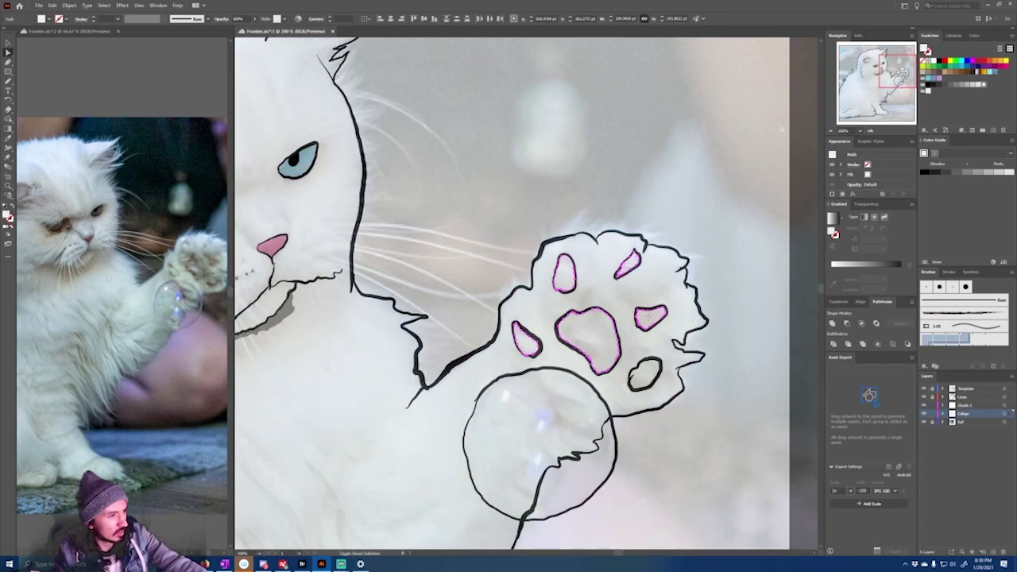
{"action": "left_click", "coordinate": [644, 374], "text": "shift"}
{"action": "key", "text": "i"}
{"action": "left_click", "coordinate": [272, 245]}
Step: Save the pink as a swatch group and darken the fill of the paw pads to a duller pink
{"action": "left_click", "coordinate": [983, 130]}
{"action": "left_click", "coordinate": [976, 35]}
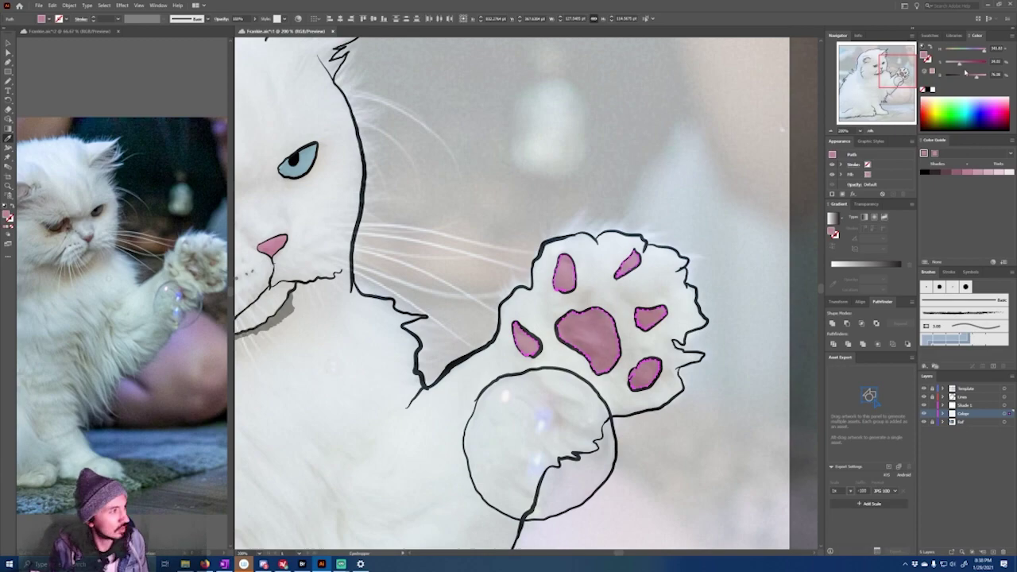
{"action": "left_click", "coordinate": [930, 35]}
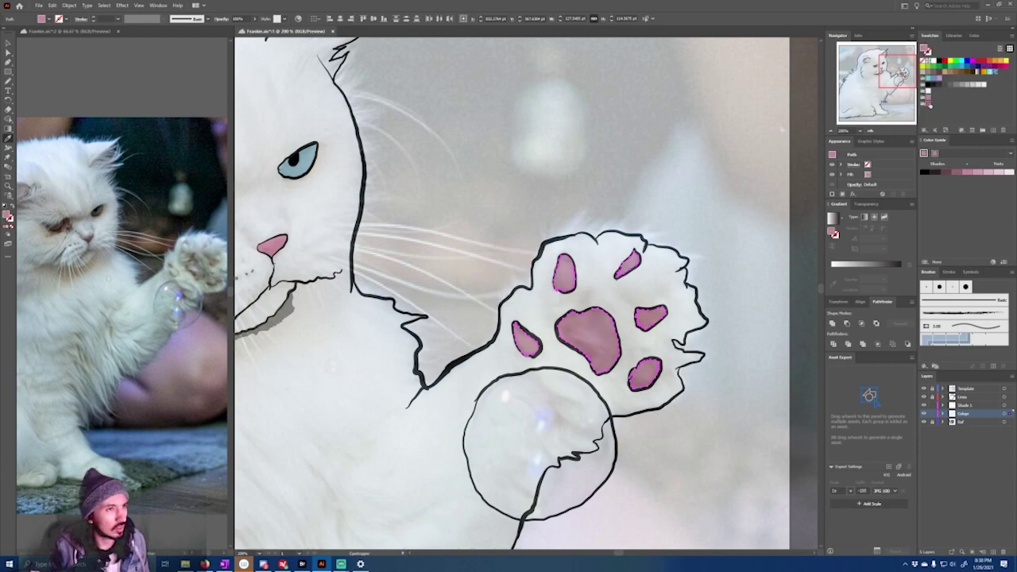
Step: Add a layer named Shade 2 directly below Shade 1 and make it the active layer
{"action": "scroll", "coordinate": [761, 279], "scroll_direction": "down", "scroll_amount": 4}
{"action": "key", "text": "a"}
{"action": "left_click", "coordinate": [803, 253]}
{"action": "left_click_drag", "start_coordinate": [806, 253], "coordinate": [719, 205]}
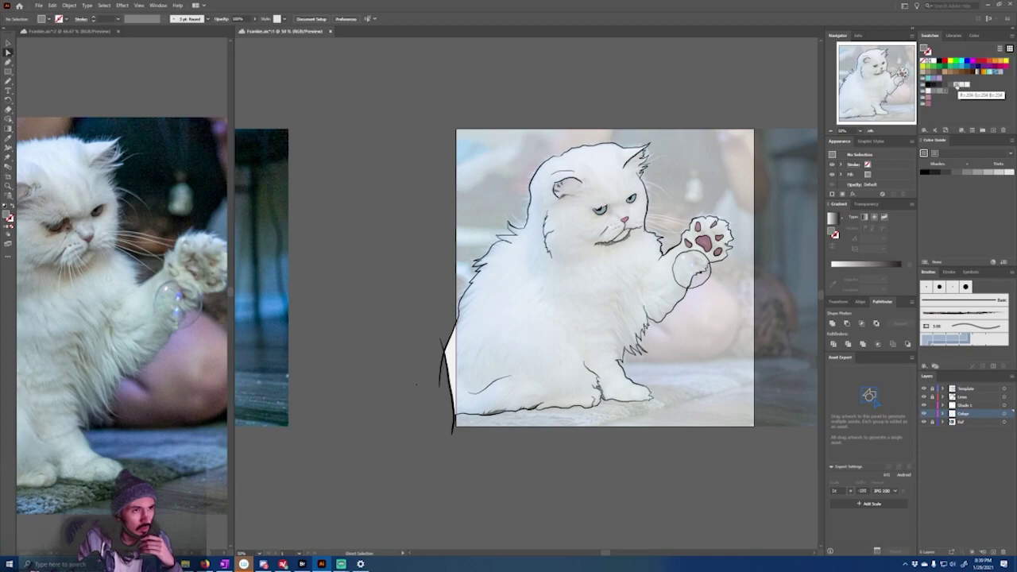
{"action": "left_click", "coordinate": [964, 405]}
{"action": "left_click", "coordinate": [964, 414]}
{"action": "left_click", "coordinate": [993, 551]}
{"action": "double_click", "coordinate": [964, 414]}
{"action": "type", "text": "Shade 2"}
{"action": "key", "text": "Return"}
{"action": "left_click", "coordinate": [966, 414]}
Step: Draw short grey fur strokes with the Pencil tool on the cat's shoulder, back edge and haunch
{"action": "key", "text": "n"}
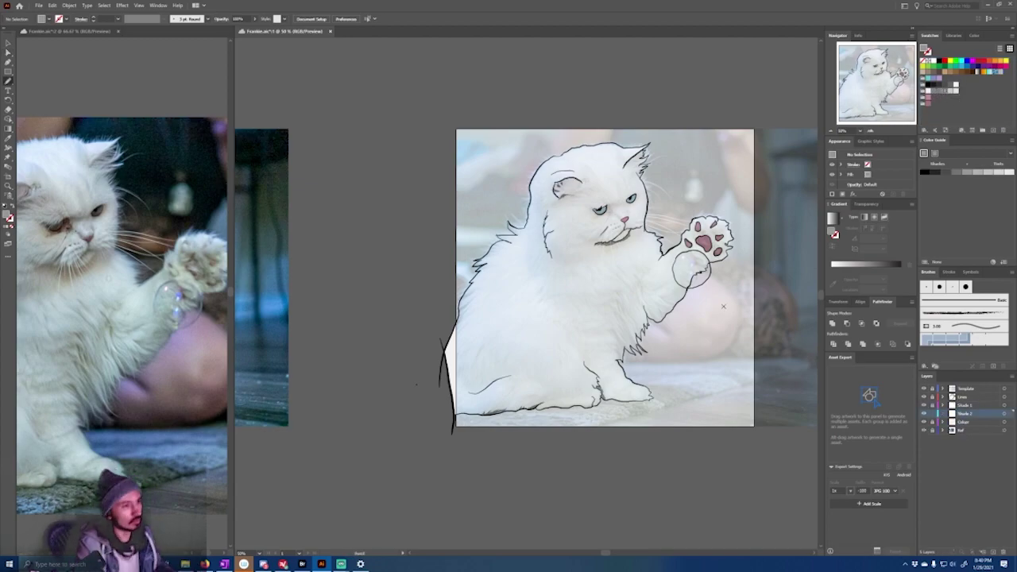
{"action": "scroll", "coordinate": [611, 316], "scroll_direction": "up", "scroll_amount": 2}
{"action": "left_click_drag", "start_coordinate": [601, 392], "coordinate": [639, 358]}
{"action": "left_click_drag", "start_coordinate": [493, 248], "coordinate": [514, 222]}
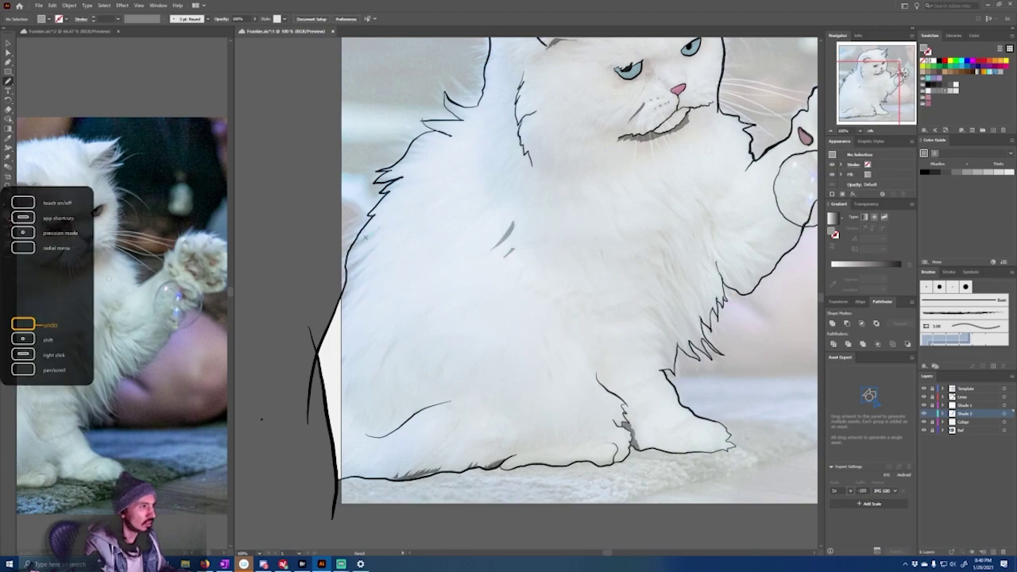
{"action": "left_click_drag", "start_coordinate": [391, 344], "coordinate": [381, 370]}
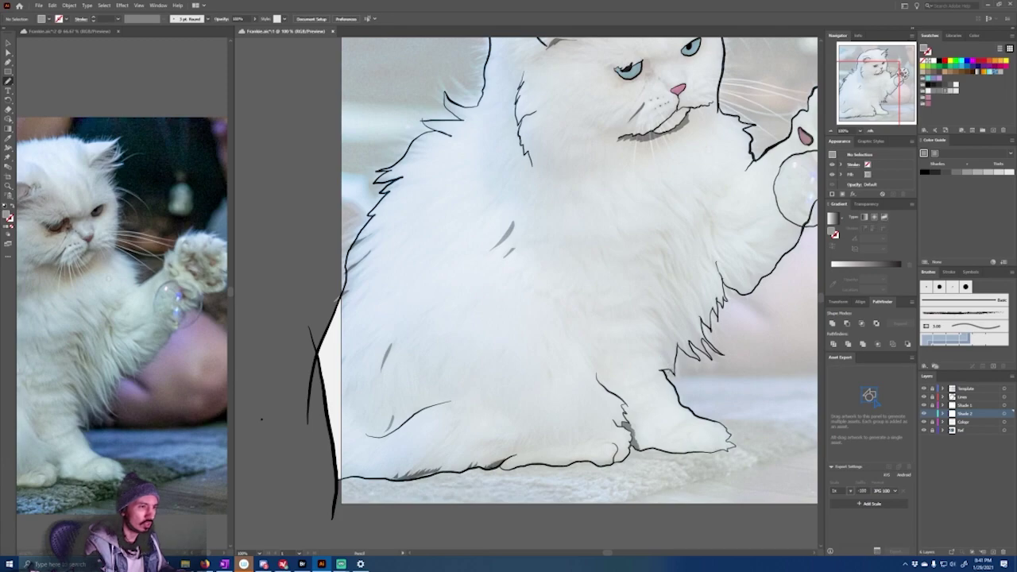
Step: Draw grey fur strokes on the cat's chest and along the raised foreleg, redoing the unsatisfactory chest strokes
{"action": "mouse_move", "coordinate": [661, 322]}
{"action": "left_mouse_down"}
{"action": "mouse_move", "coordinate": [666, 272]}
{"action": "mouse_move", "coordinate": [699, 297]}
{"action": "mouse_move", "coordinate": [701, 342]}
{"action": "left_mouse_up"}
{"action": "left_click_drag", "start_coordinate": [726, 270], "coordinate": [740, 291]}
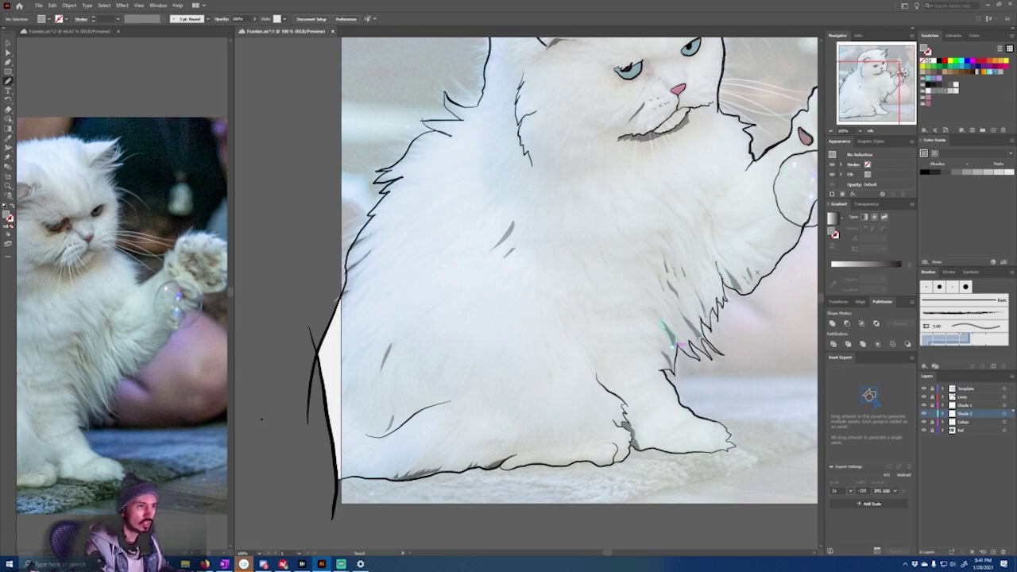
{"action": "left_click_drag", "start_coordinate": [711, 224], "coordinate": [717, 251]}
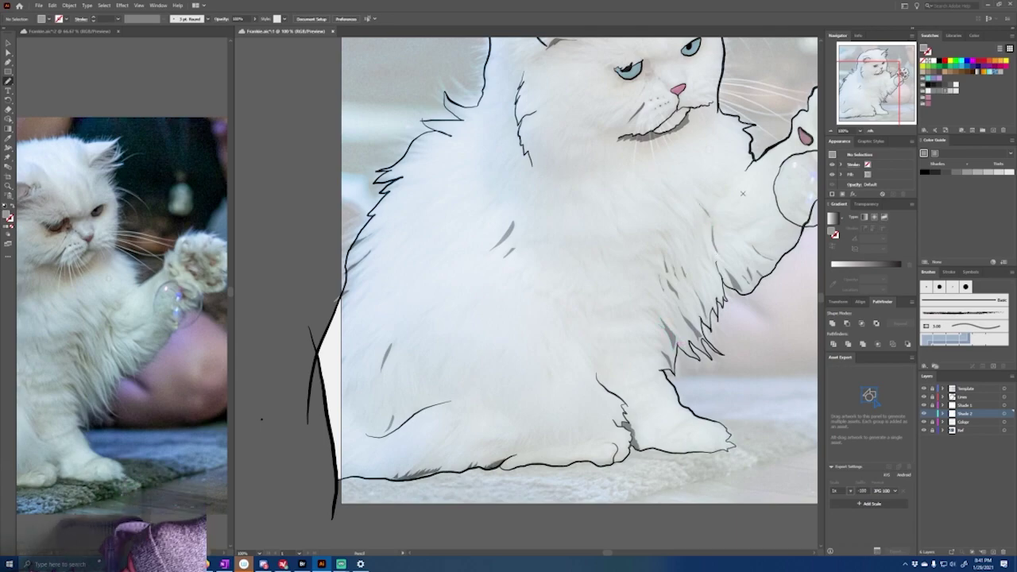
{"action": "left_click_drag", "start_coordinate": [658, 230], "coordinate": [670, 246]}
{"action": "key", "text": "ctrl+z"}
{"action": "key", "text": "ctrl+z"}
{"action": "left_click_drag", "start_coordinate": [665, 201], "coordinate": [683, 222]}
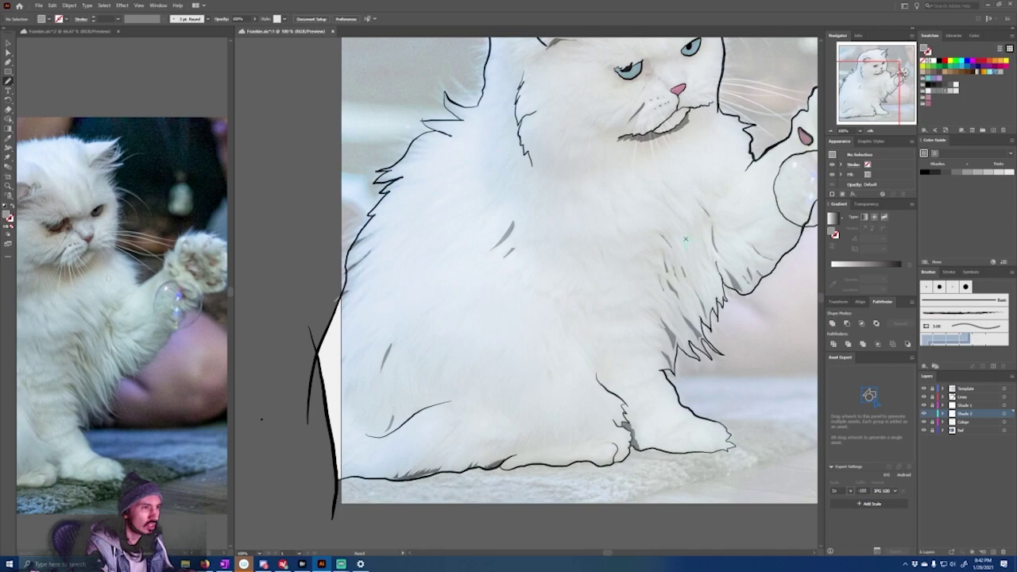
{"action": "left_click_drag", "start_coordinate": [724, 230], "coordinate": [750, 223]}
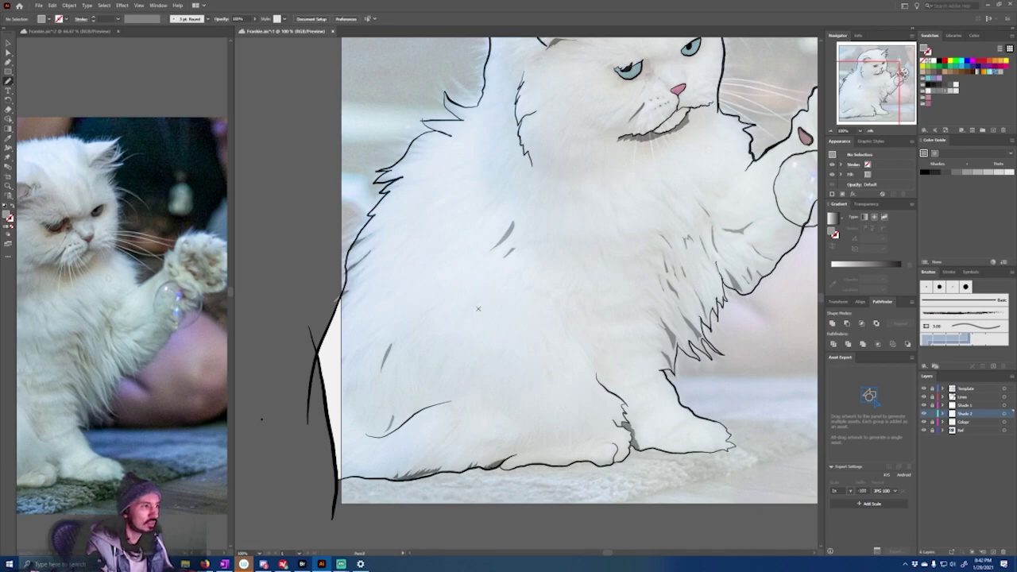
Step: Draw grey shading along the jagged fur line of the cat's near cheek
{"action": "scroll", "coordinate": [580, 294], "scroll_direction": "up", "scroll_amount": 2}
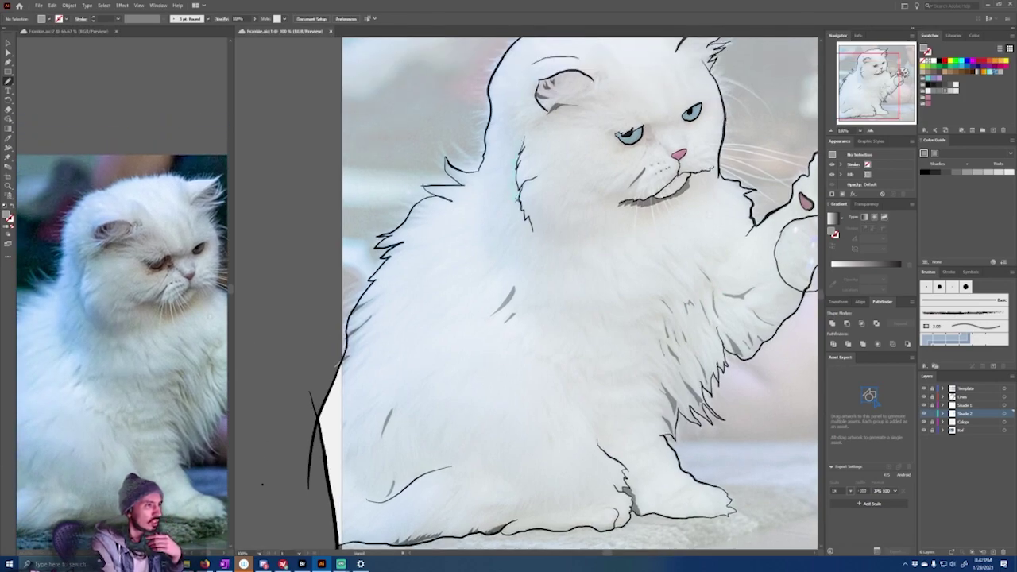
{"action": "left_click_drag", "start_coordinate": [524, 140], "coordinate": [523, 138]}
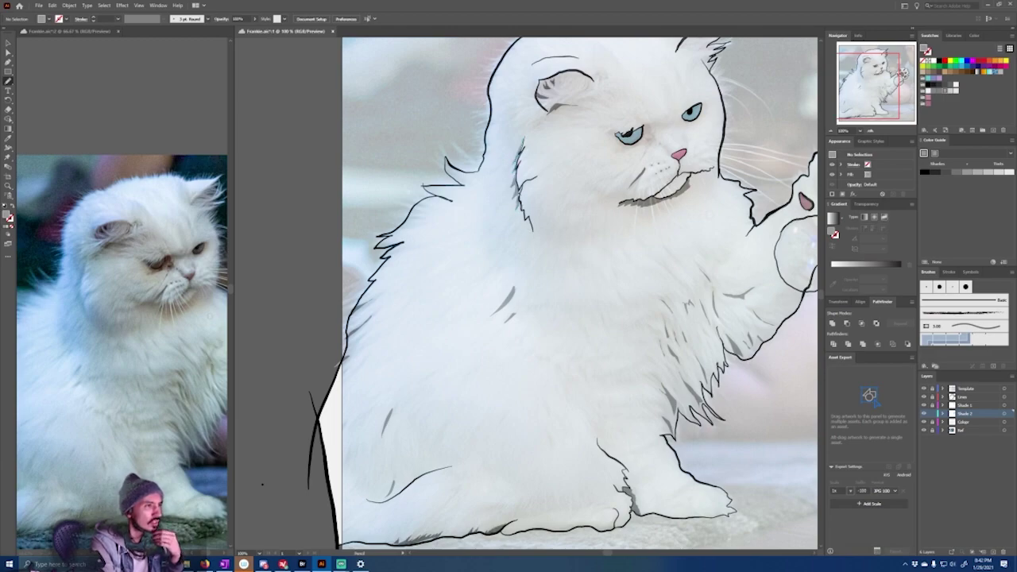
{"action": "left_click_drag", "start_coordinate": [531, 228], "coordinate": [532, 230]}
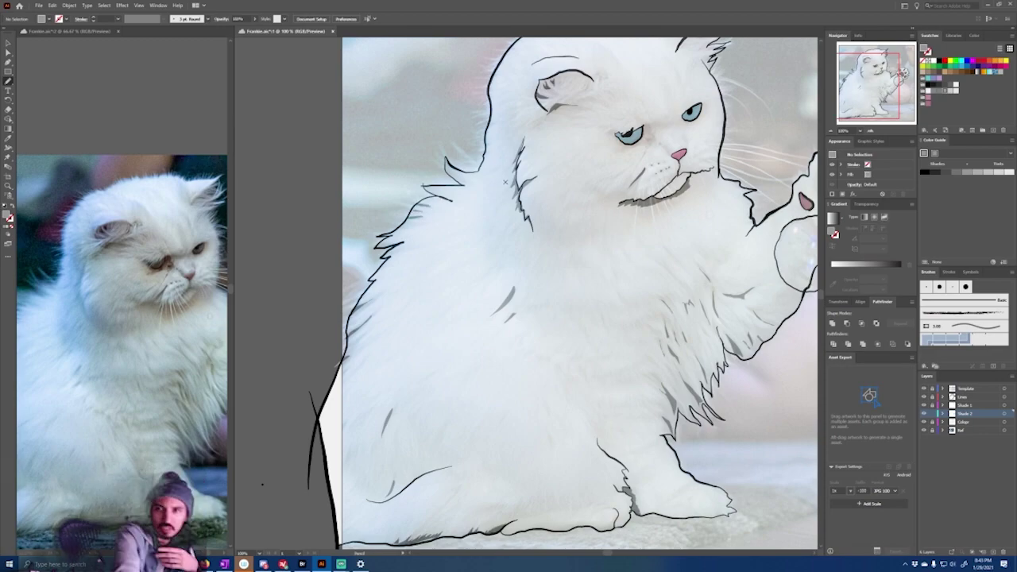
Step: Choose a lighter grey fill and add a layer named Shade 3 below Shade 2
{"action": "scroll", "coordinate": [162, 459], "scroll_direction": "down", "scroll_amount": 3}
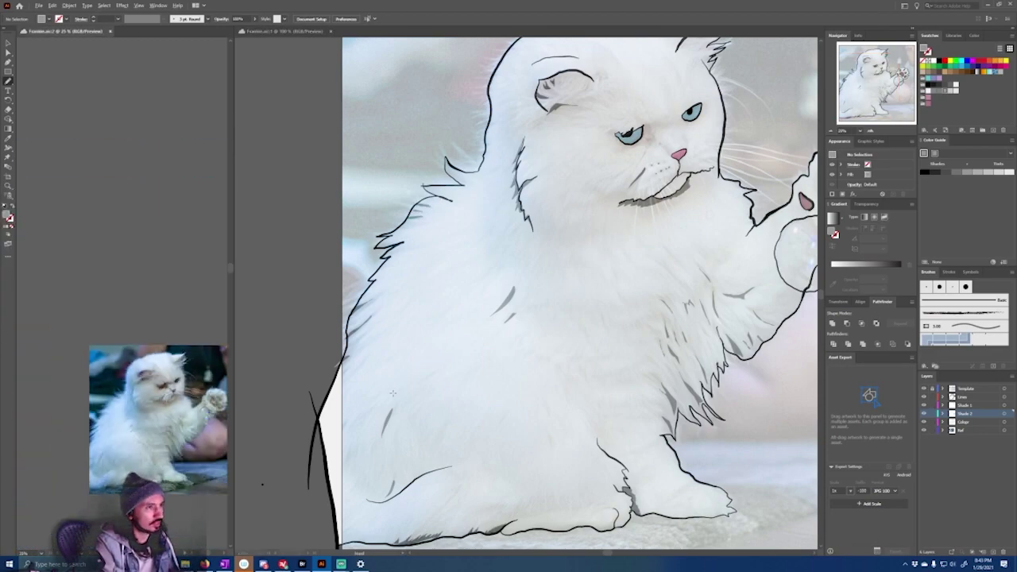
{"action": "scroll", "coordinate": [545, 414], "scroll_direction": "down", "scroll_amount": 1}
{"action": "left_click_drag", "start_coordinate": [545, 414], "coordinate": [511, 419]}
{"action": "left_click", "coordinate": [951, 91]}
{"action": "left_click", "coordinate": [966, 422]}
{"action": "left_click", "coordinate": [993, 551]}
{"action": "double_click", "coordinate": [966, 422]}
{"action": "type", "text": "Shade 3"}
{"action": "key", "text": "Return"}
Step: Draw light grey shading strokes in and around the cat's near ear
{"action": "scroll", "coordinate": [553, 182], "scroll_direction": "up", "scroll_amount": 3}
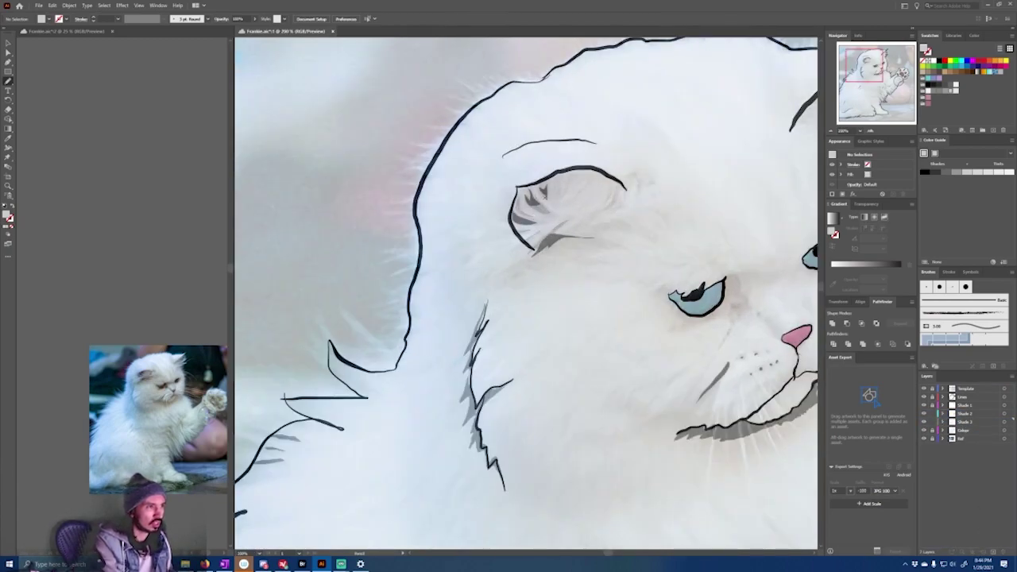
{"action": "mouse_move", "coordinate": [600, 213]}
{"action": "left_mouse_down"}
{"action": "mouse_move", "coordinate": [618, 190]}
{"action": "mouse_move", "coordinate": [626, 222]}
{"action": "left_mouse_up"}
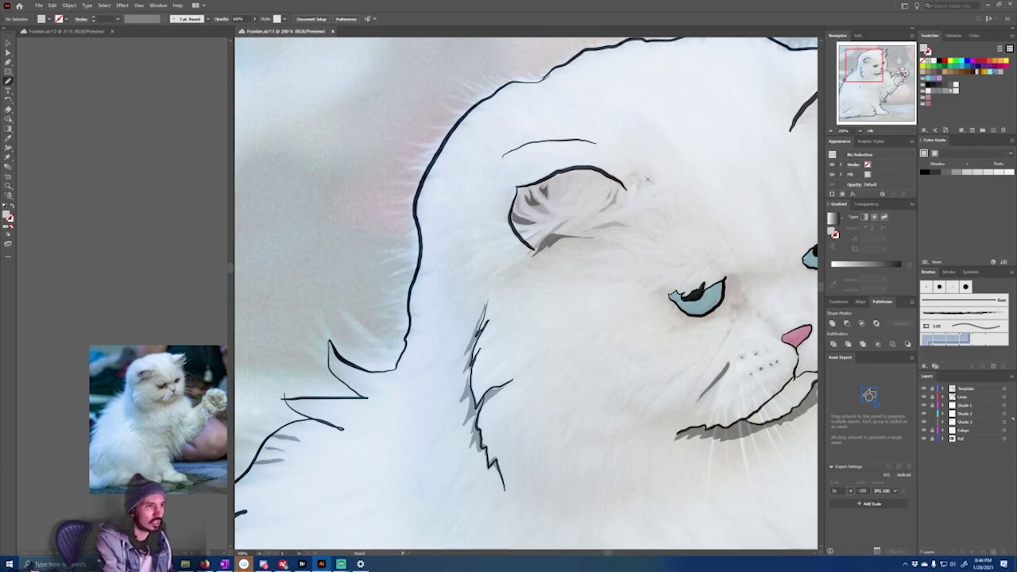
{"action": "scroll", "coordinate": [674, 277], "scroll_direction": "down", "scroll_amount": 1}
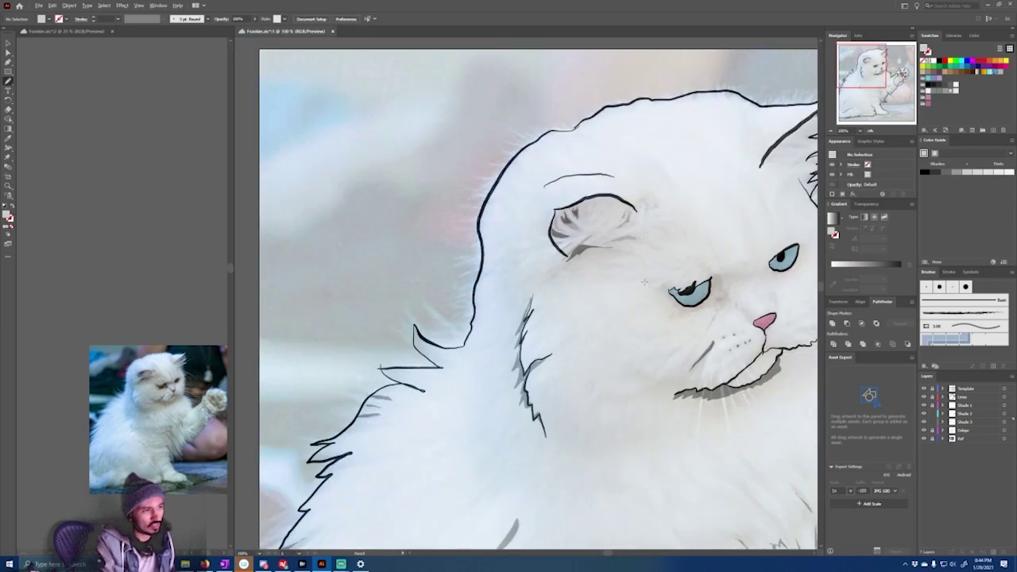
{"action": "scroll", "coordinate": [527, 279], "scroll_direction": "up", "scroll_amount": 2}
{"action": "scroll", "coordinate": [150, 386], "scroll_direction": "up", "scroll_amount": 5}
{"action": "left_click_drag", "start_coordinate": [606, 255], "coordinate": [672, 217]}
{"action": "scroll", "coordinate": [667, 272], "scroll_direction": "down", "scroll_amount": 4}
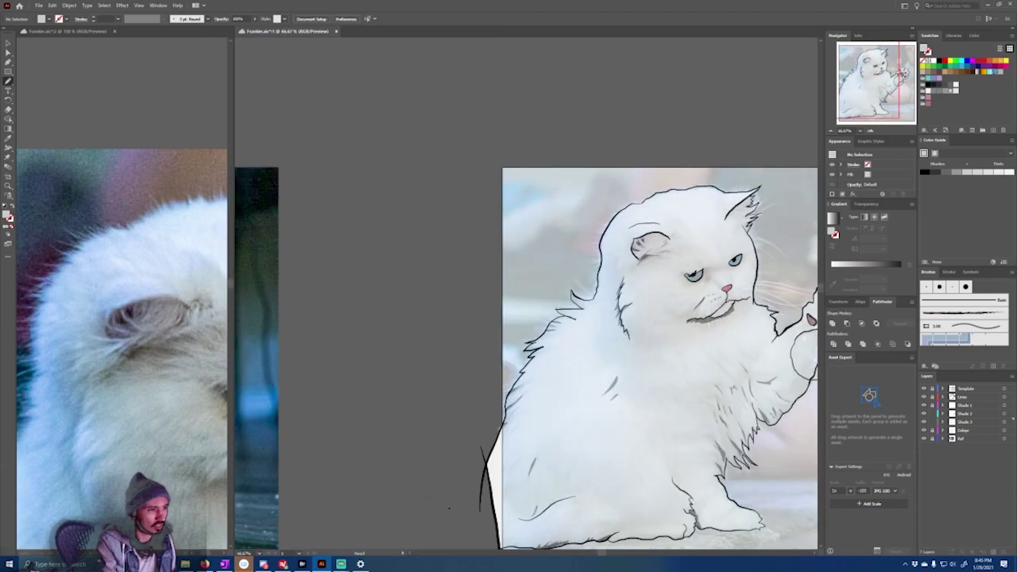
Step: Draw light grey shadow shapes beside the mouth and at the inner corner of the near eye
{"action": "scroll", "coordinate": [668, 275], "scroll_direction": "up", "scroll_amount": 1}
{"action": "left_click_drag", "start_coordinate": [720, 421], "coordinate": [624, 275]}
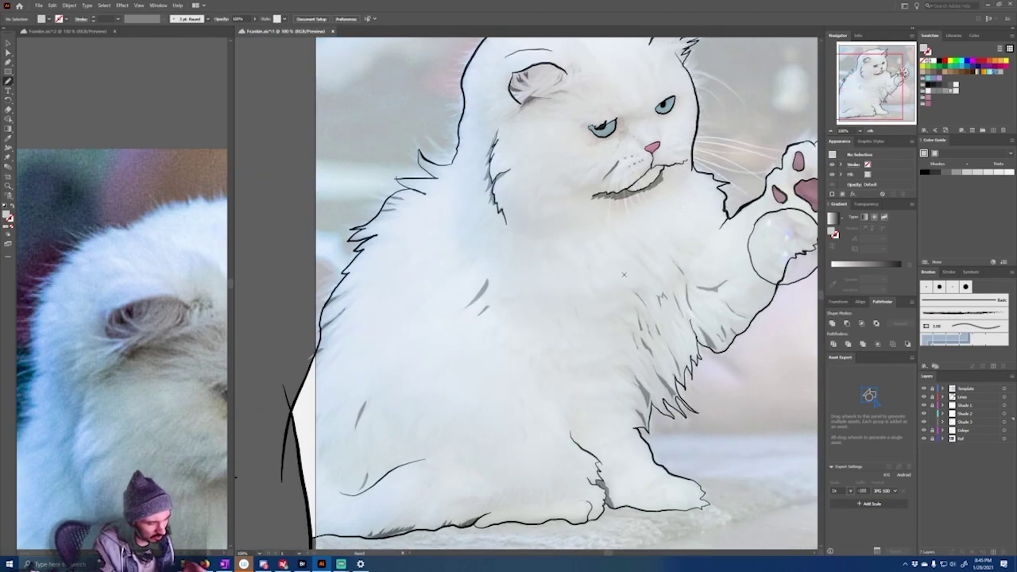
{"action": "left_click_drag", "start_coordinate": [221, 425], "coordinate": [82, 368]}
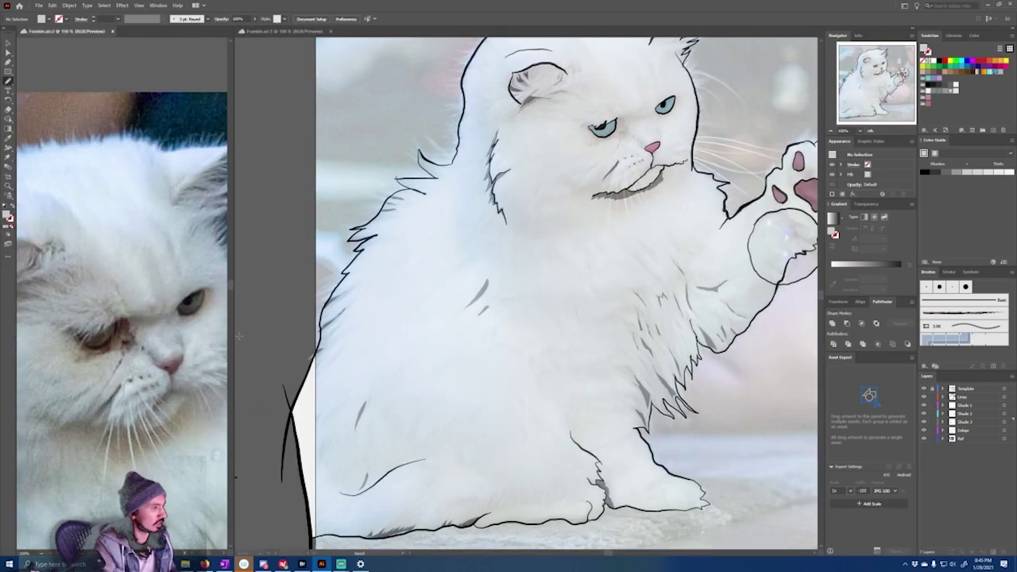
{"action": "left_click", "coordinate": [588, 181]}
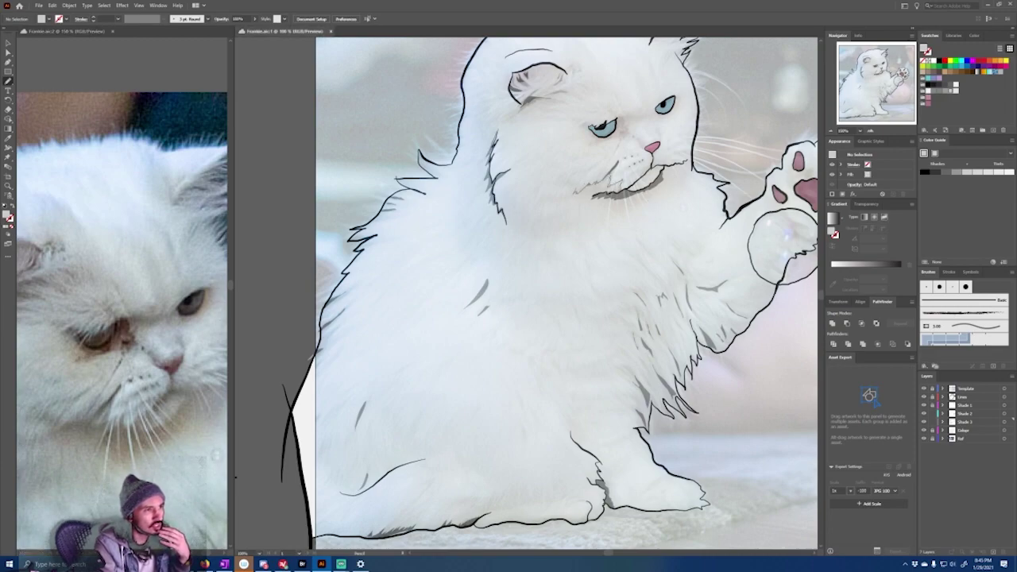
{"action": "left_click_drag", "start_coordinate": [611, 192], "coordinate": [525, 238]}
{"action": "left_click_drag", "start_coordinate": [127, 302], "coordinate": [122, 318]}
{"action": "left_click", "coordinate": [546, 169]}
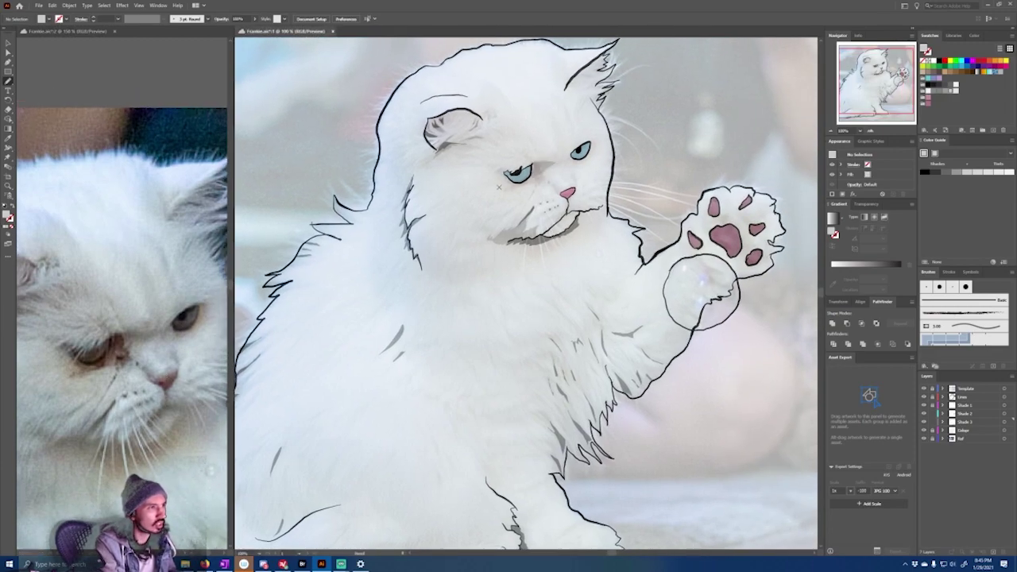
Step: Add a layer named Eyes/Nose above the Shade 1 layer
{"action": "left_click", "coordinate": [980, 406]}
{"action": "left_click", "coordinate": [993, 551]}
{"action": "double_click", "coordinate": [980, 406]}
{"action": "type", "text": "Eyes/Nose"}
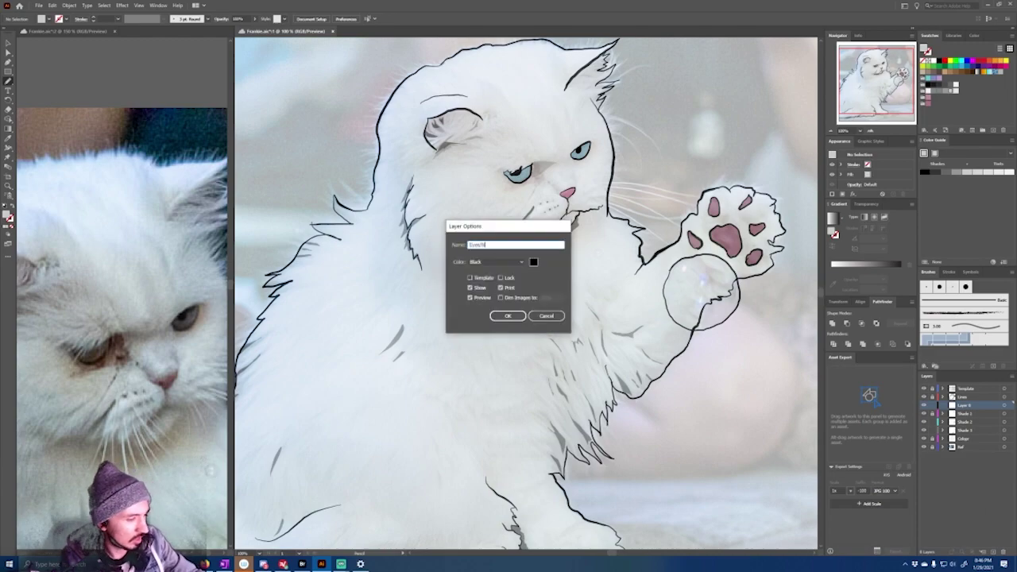
{"action": "key", "text": "Return"}
Step: Move the fills of both eyes, the nose and the paw pads onto the Eyes/Nose layer
{"action": "key", "text": "a"}
{"action": "left_click", "coordinate": [581, 151]}
{"action": "left_click", "coordinate": [520, 174], "text": "shift"}
{"action": "left_click", "coordinate": [567, 193], "text": "shift"}
{"action": "left_click", "coordinate": [694, 241], "text": "shift"}
{"action": "left_click", "coordinate": [726, 240], "text": "shift"}
{"action": "left_click", "coordinate": [714, 207], "text": "shift"}
{"action": "left_click", "coordinate": [746, 203], "text": "shift"}
{"action": "left_click", "coordinate": [757, 229], "text": "shift"}
{"action": "left_click", "coordinate": [753, 258], "text": "shift"}
{"action": "left_click_drag", "start_coordinate": [1012, 439], "coordinate": [1012, 405]}
Step: Lock the Eyes/Nose, Shade 2 and Color layers, and activate Shade 3 with the light grey fill for the Pencil tool
{"action": "left_click", "coordinate": [932, 405]}
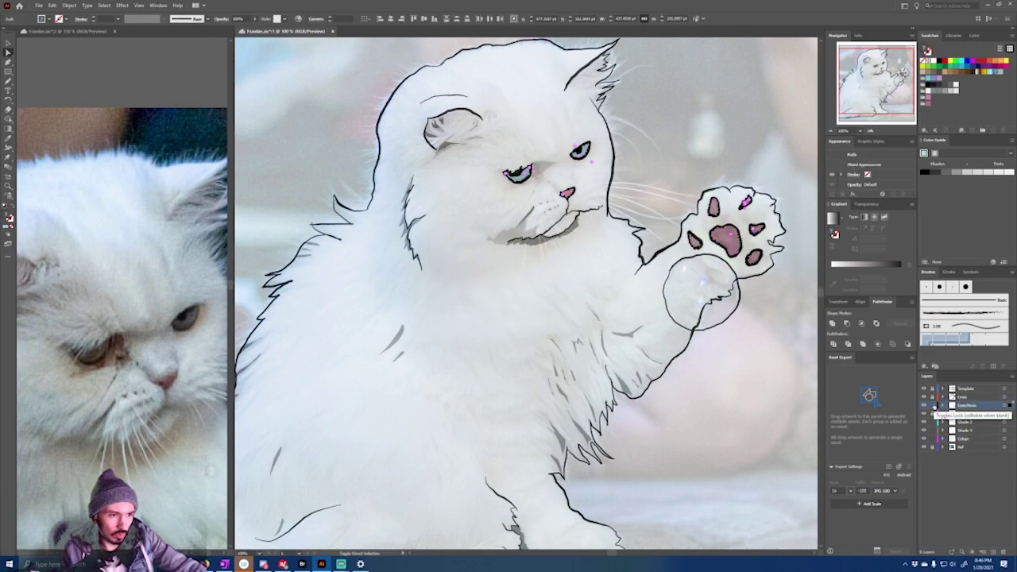
{"action": "left_click", "coordinate": [932, 422]}
{"action": "left_click", "coordinate": [932, 438]}
{"action": "left_click", "coordinate": [965, 429]}
{"action": "key", "text": "b"}
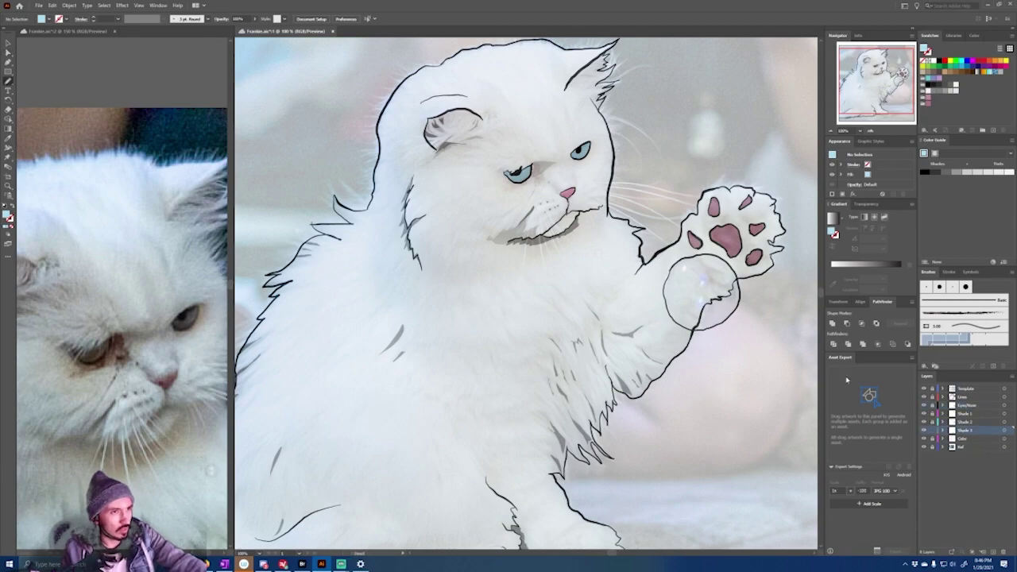
{"action": "key", "text": "i"}
{"action": "left_click", "coordinate": [950, 91]}
{"action": "left_click", "coordinate": [924, 388]}
{"action": "key", "text": "n"}
{"action": "left_click", "coordinate": [924, 389]}
Step: Draw light grey shading under the cat's eyes and beside its nose, and save the document
{"action": "scroll", "coordinate": [540, 163], "scroll_direction": "up", "scroll_amount": 3}
{"action": "left_click_drag", "start_coordinate": [452, 270], "coordinate": [443, 256]}
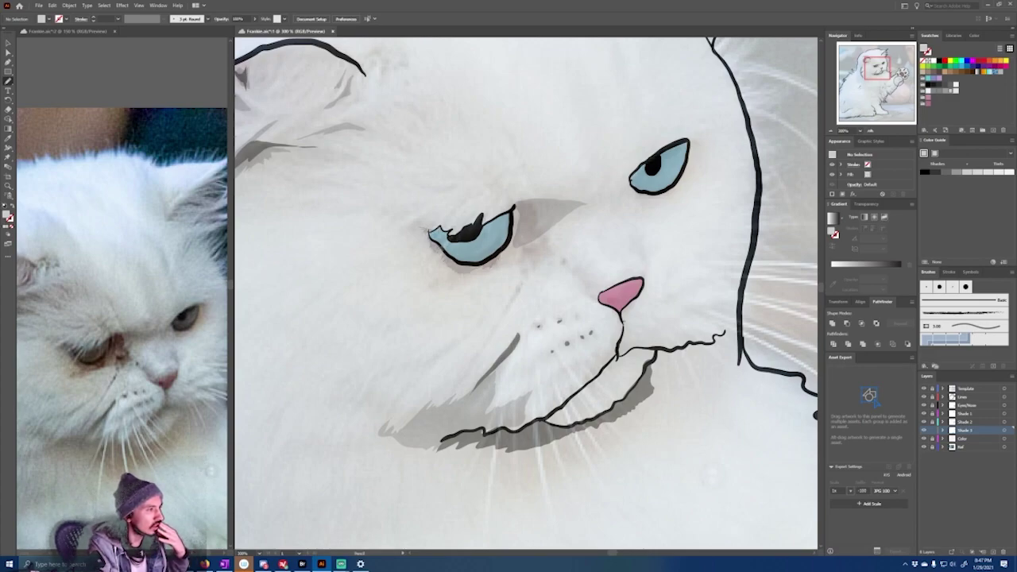
{"action": "left_click_drag", "start_coordinate": [494, 258], "coordinate": [480, 250]}
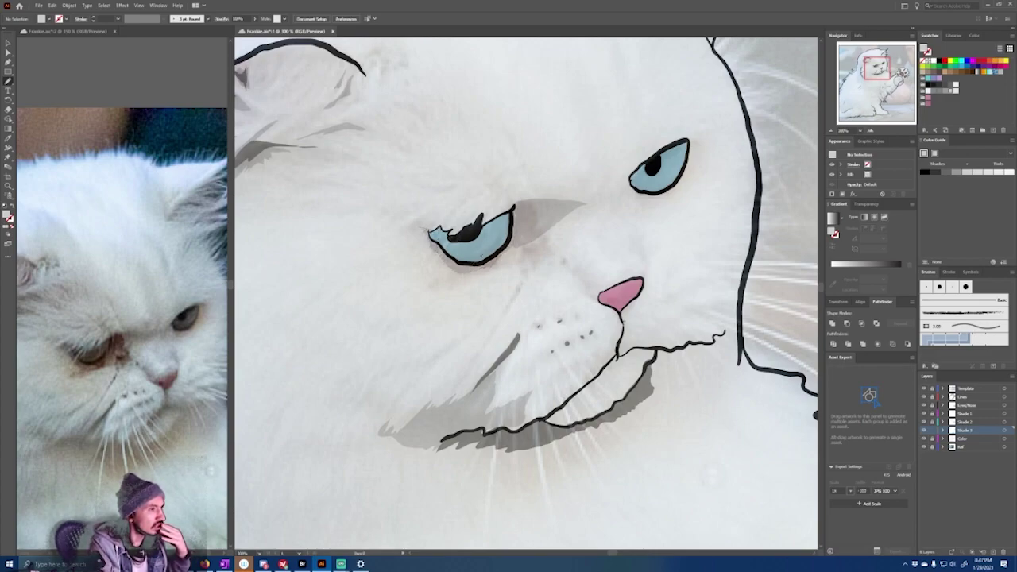
{"action": "key", "text": "space"}
{"action": "left_click_drag", "start_coordinate": [588, 282], "coordinate": [601, 301]}
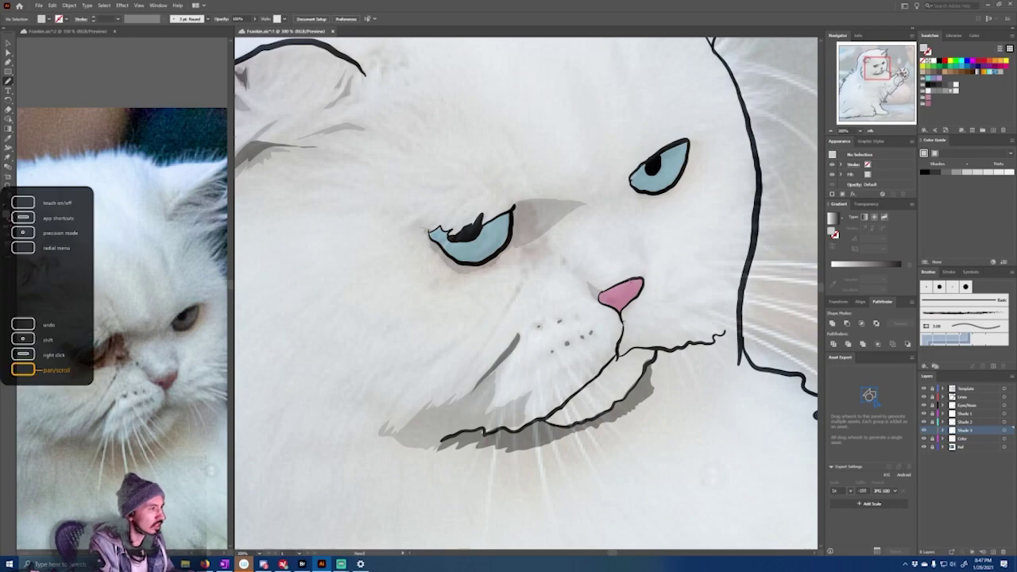
{"action": "left_click_drag", "start_coordinate": [647, 256], "coordinate": [613, 297]}
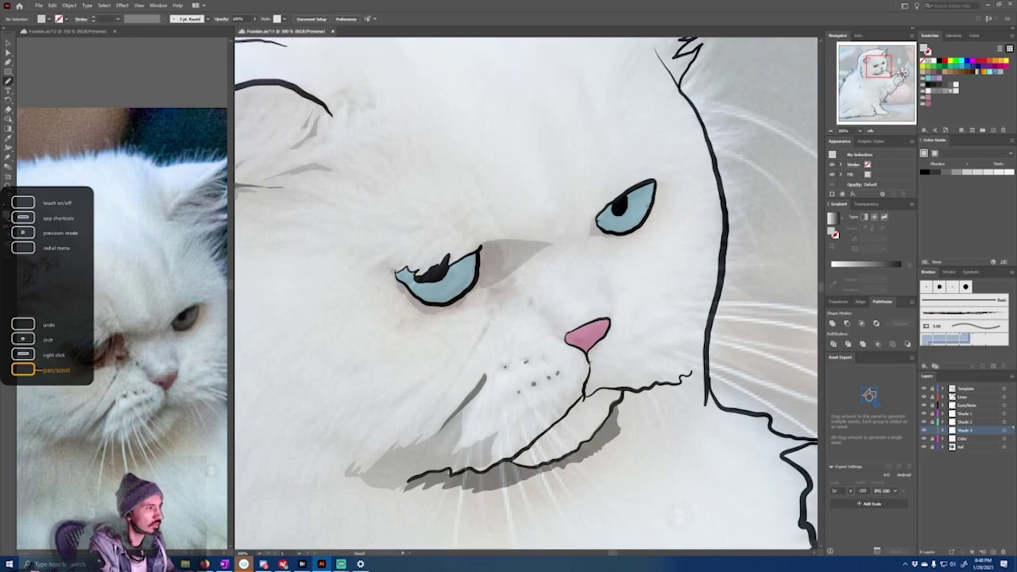
{"action": "scroll", "coordinate": [614, 297], "scroll_direction": "down", "scroll_amount": 3}
{"action": "left_click_drag", "start_coordinate": [605, 403], "coordinate": [547, 302]}
{"action": "key", "text": "ctrl+s"}
Step: Draw light grey shading strokes inside the cat's far ear
{"action": "left_click_drag", "start_coordinate": [151, 278], "coordinate": [103, 322]}
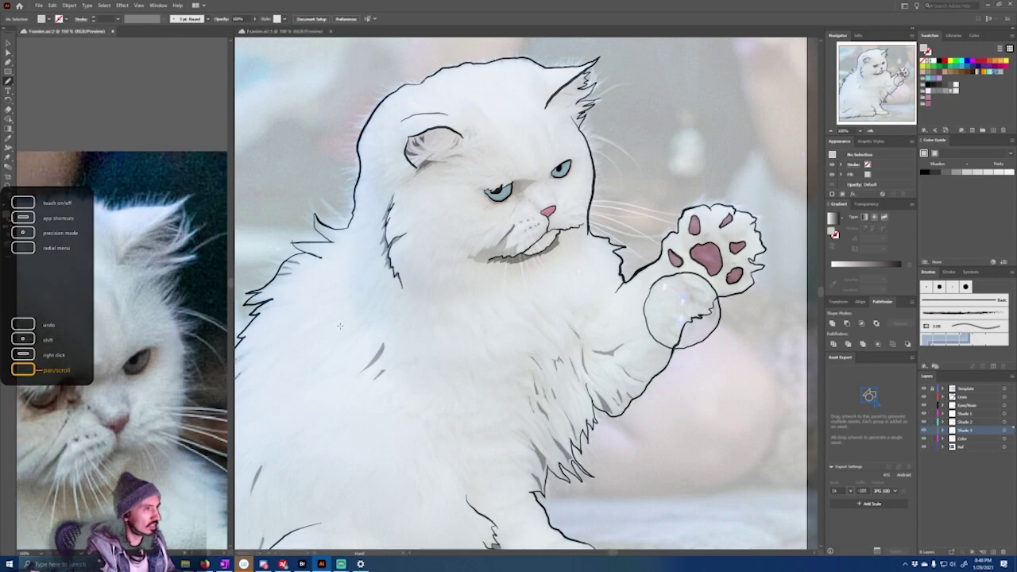
{"action": "scroll", "coordinate": [516, 119], "scroll_direction": "up", "scroll_amount": 3}
{"action": "left_click_drag", "start_coordinate": [604, 91], "coordinate": [456, 301]}
{"action": "left_click_drag", "start_coordinate": [526, 262], "coordinate": [503, 263]}
{"action": "mouse_move", "coordinate": [562, 232]}
{"action": "left_mouse_down"}
{"action": "mouse_move", "coordinate": [533, 238]}
{"action": "mouse_move", "coordinate": [578, 213]}
{"action": "left_mouse_up"}
Step: Examine the shading on the whole cat with the Template layer hidden and shown, comparing it with the reference photo
{"action": "scroll", "coordinate": [542, 328], "scroll_direction": "down", "scroll_amount": 4}
{"action": "left_click_drag", "start_coordinate": [601, 432], "coordinate": [589, 346]}
{"action": "left_click_drag", "start_coordinate": [219, 374], "coordinate": [8, 245]}
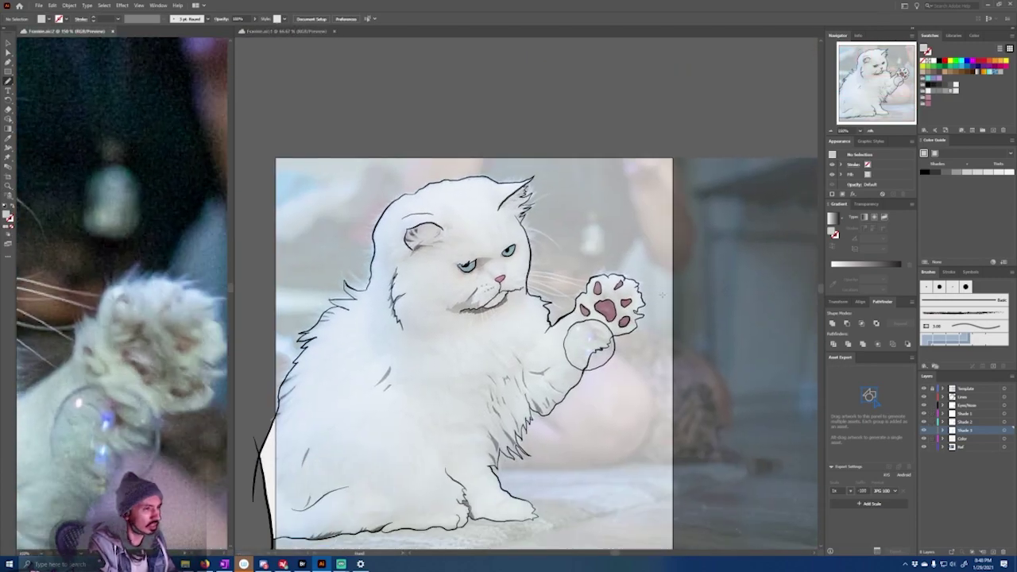
{"action": "scroll", "coordinate": [487, 342], "scroll_direction": "up", "scroll_amount": 2}
{"action": "scroll", "coordinate": [487, 342], "scroll_direction": "down", "scroll_amount": 4}
{"action": "scroll", "coordinate": [425, 378], "scroll_direction": "up", "scroll_amount": 2}
{"action": "left_click_drag", "start_coordinate": [425, 378], "coordinate": [414, 332]}
{"action": "left_click", "coordinate": [924, 389]}
{"action": "left_click", "coordinate": [923, 390]}
{"action": "left_click", "coordinate": [923, 389]}
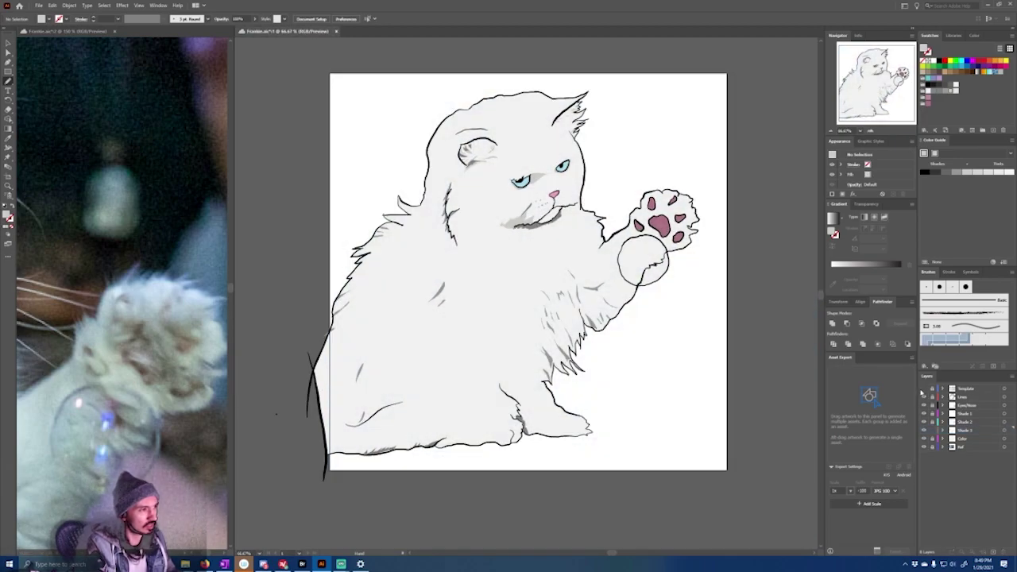
{"action": "left_click", "coordinate": [924, 389]}
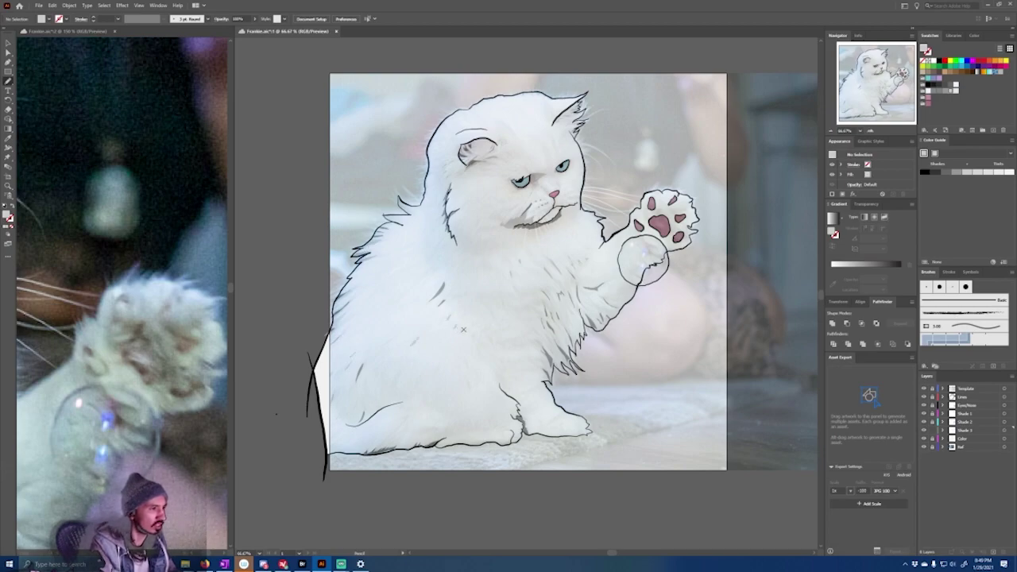
Step: Draw light grey fur shading strokes on the cat's raised arm, chest and back
{"action": "scroll", "coordinate": [120, 399], "scroll_direction": "down", "scroll_amount": 4}
{"action": "scroll", "coordinate": [626, 303], "scroll_direction": "up", "scroll_amount": 2}
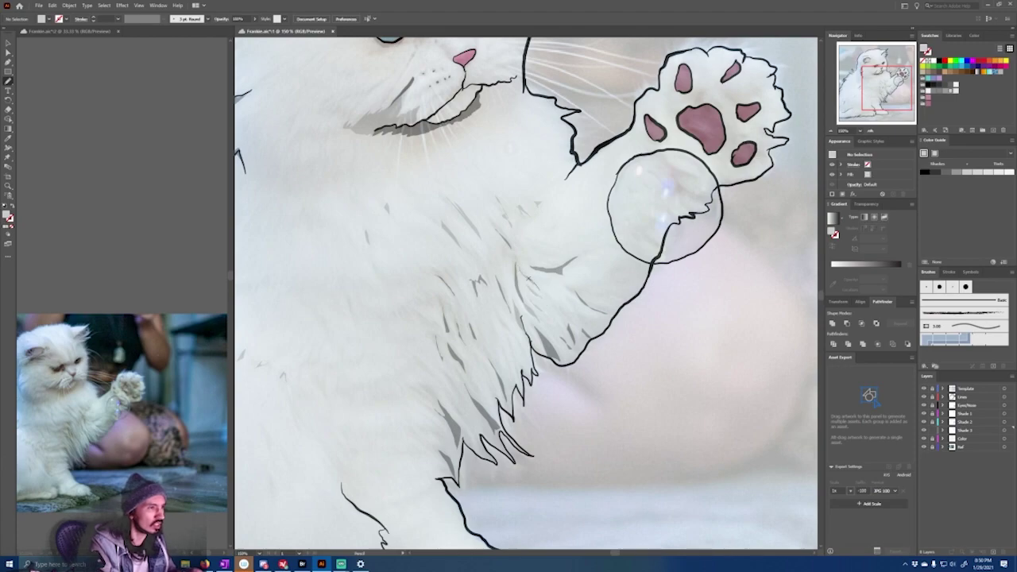
{"action": "left_click_drag", "start_coordinate": [594, 302], "coordinate": [567, 286]}
{"action": "scroll", "coordinate": [574, 294], "scroll_direction": "down", "scroll_amount": 1}
{"action": "scroll", "coordinate": [564, 309], "scroll_direction": "up", "scroll_amount": 2}
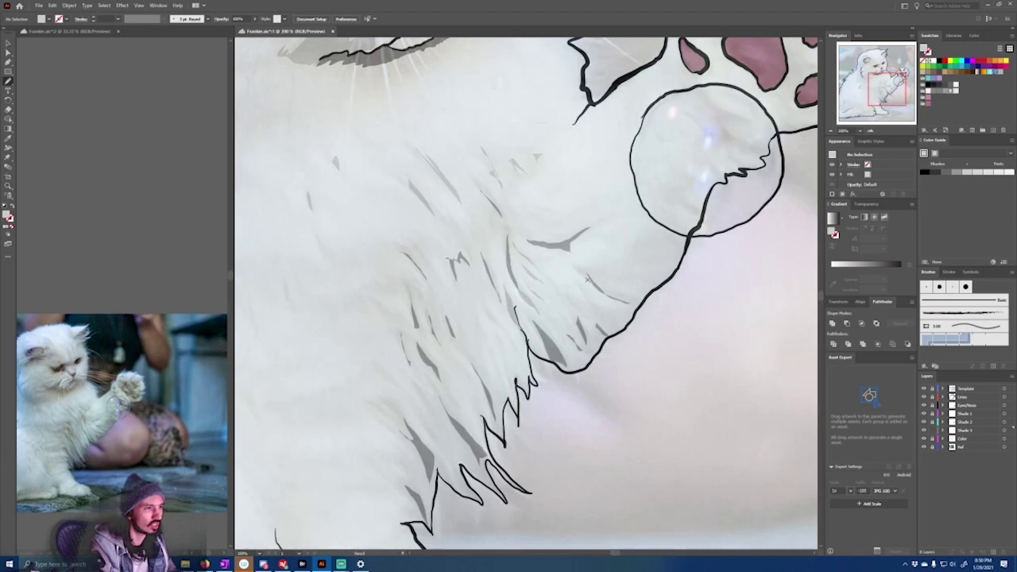
{"action": "scroll", "coordinate": [624, 290], "scroll_direction": "down", "scroll_amount": 2}
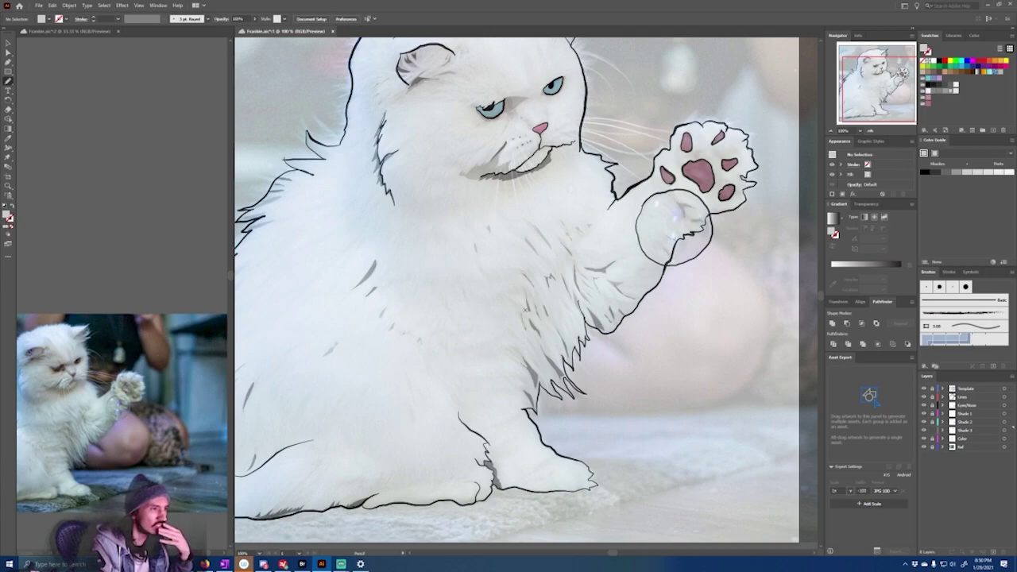
{"action": "left_click_drag", "start_coordinate": [306, 283], "coordinate": [400, 230]}
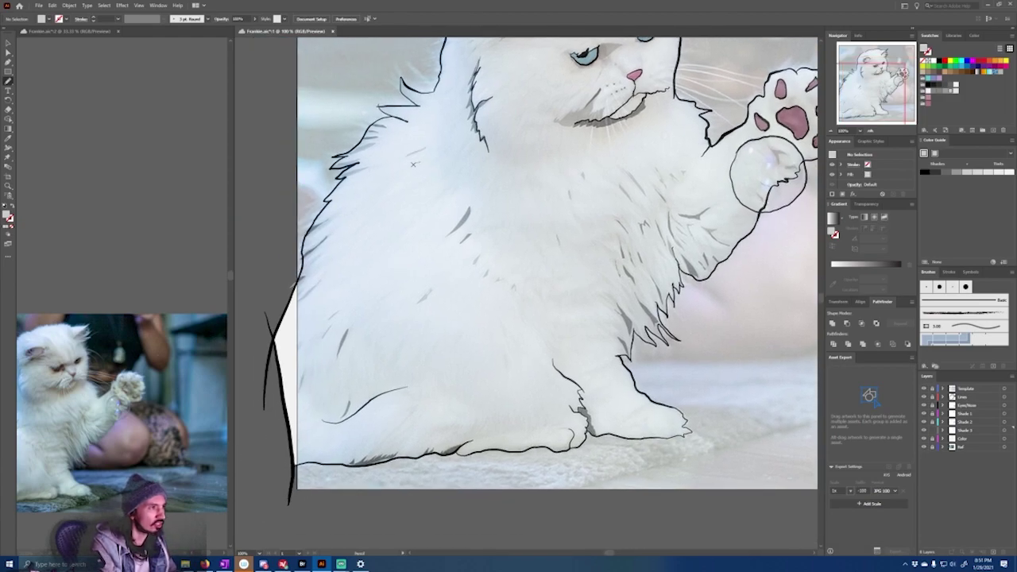
{"action": "left_click_drag", "start_coordinate": [406, 190], "coordinate": [355, 324]}
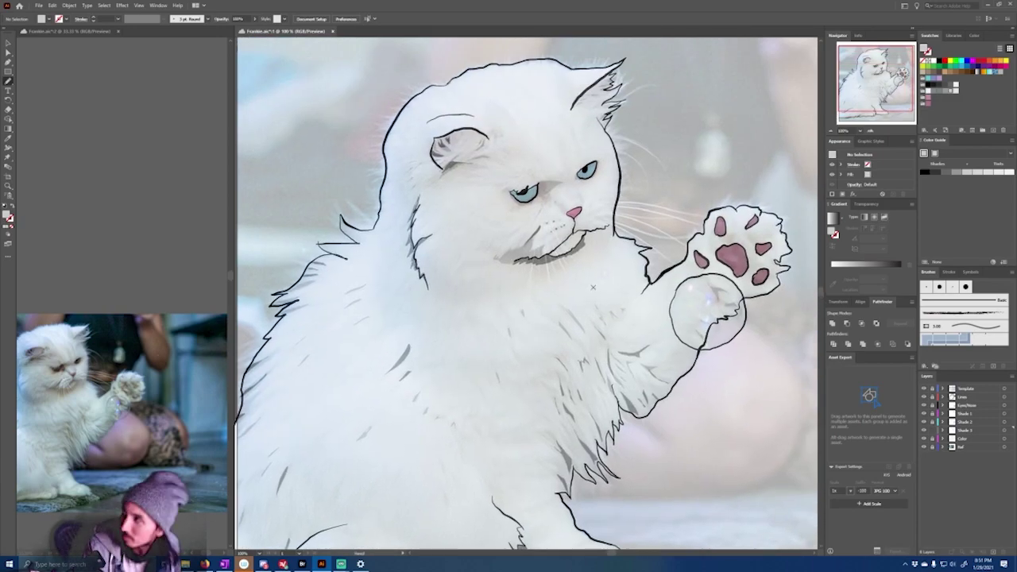
Step: Lock Shade 3, add a layer named Shade 4 directly below it, and choose a lighter grey fill
{"action": "key", "text": "ctrl+minus"}
{"action": "key", "text": "ctrl+minus"}
{"action": "key", "text": "ctrl+minus"}
{"action": "left_click", "coordinate": [976, 430]}
{"action": "left_click", "coordinate": [993, 551]}
{"action": "left_click_drag", "start_coordinate": [973, 429], "coordinate": [973, 442]}
{"action": "left_click", "coordinate": [932, 430]}
{"action": "double_click", "coordinate": [964, 438]}
{"action": "type", "text": "Shade 4"}
{"action": "key", "text": "Return"}
{"action": "left_click", "coordinate": [956, 91]}
Step: Draw lighter grey shading beside the cat's far ear and down the back of its head and neck
{"action": "key", "text": "ctrl+plus"}
{"action": "key", "text": "ctrl+plus"}
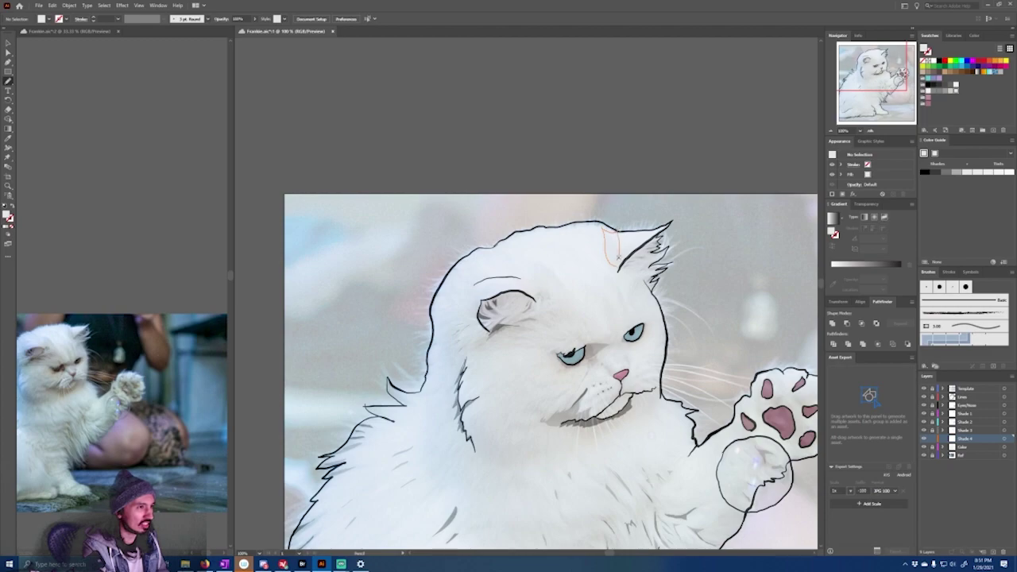
{"action": "key", "text": "ctrl+plus"}
{"action": "mouse_move", "coordinate": [446, 239]}
{"action": "left_mouse_down"}
{"action": "mouse_move", "coordinate": [467, 262]}
{"action": "mouse_move", "coordinate": [462, 311]}
{"action": "mouse_move", "coordinate": [433, 373]}
{"action": "mouse_move", "coordinate": [443, 236]}
{"action": "mouse_move", "coordinate": [483, 265]}
{"action": "mouse_move", "coordinate": [480, 280]}
{"action": "left_mouse_up"}
{"action": "key", "text": "ctrl+z"}
{"action": "mouse_move", "coordinate": [497, 376]}
{"action": "left_mouse_down"}
{"action": "mouse_move", "coordinate": [454, 408]}
{"action": "mouse_move", "coordinate": [457, 238]}
{"action": "left_mouse_up"}
{"action": "left_click_drag", "start_coordinate": [445, 222], "coordinate": [461, 165]}
{"action": "scroll", "coordinate": [451, 163], "scroll_direction": "down", "scroll_amount": 2}
Step: Draw lighter grey jagged-edged shading over the cat's haunch, hind leg and the side behind its front leg
{"action": "mouse_move", "coordinate": [374, 349]}
{"action": "left_mouse_down"}
{"action": "mouse_move", "coordinate": [394, 325]}
{"action": "mouse_move", "coordinate": [505, 358]}
{"action": "mouse_move", "coordinate": [502, 311]}
{"action": "mouse_move", "coordinate": [477, 275]}
{"action": "mouse_move", "coordinate": [513, 312]}
{"action": "left_mouse_up"}
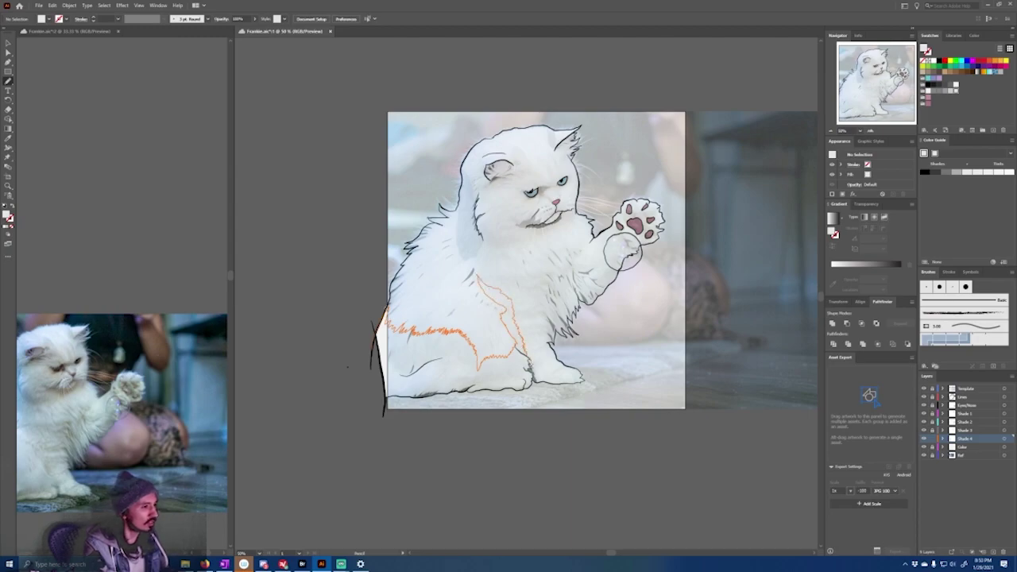
{"action": "left_click_drag", "start_coordinate": [436, 391], "coordinate": [424, 361]}
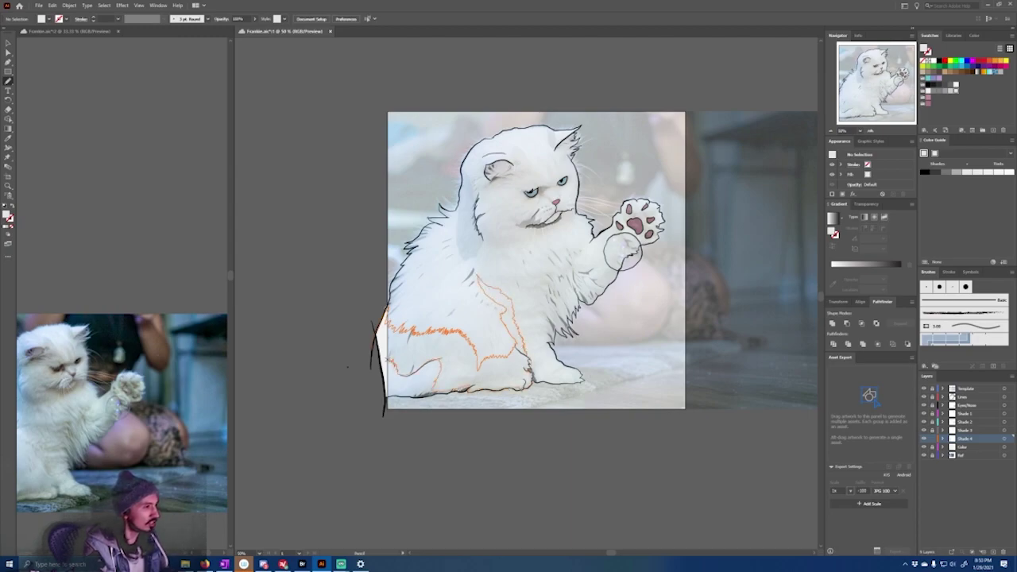
{"action": "key", "text": "ctrl+equal"}
{"action": "left_click_drag", "start_coordinate": [513, 269], "coordinate": [543, 321]}
{"action": "left_click_drag", "start_coordinate": [506, 233], "coordinate": [519, 260]}
{"action": "mouse_move", "coordinate": [516, 296]}
{"action": "left_mouse_down"}
{"action": "mouse_move", "coordinate": [542, 318]}
{"action": "mouse_move", "coordinate": [504, 347]}
{"action": "mouse_move", "coordinate": [494, 313]}
{"action": "mouse_move", "coordinate": [505, 231]}
{"action": "left_mouse_up"}
Step: Draw lighter grey shading on the toes of the cat's standing front paw
{"action": "key", "text": "ctrl+equal"}
{"action": "mouse_move", "coordinate": [731, 449]}
{"action": "left_mouse_down"}
{"action": "mouse_move", "coordinate": [566, 323]}
{"action": "mouse_move", "coordinate": [544, 351]}
{"action": "left_mouse_up"}
{"action": "mouse_move", "coordinate": [546, 356]}
{"action": "left_mouse_down"}
{"action": "mouse_move", "coordinate": [589, 325]}
{"action": "mouse_move", "coordinate": [620, 278]}
{"action": "mouse_move", "coordinate": [556, 367]}
{"action": "left_mouse_up"}
{"action": "mouse_move", "coordinate": [496, 500]}
{"action": "left_mouse_down"}
{"action": "mouse_move", "coordinate": [507, 411]}
{"action": "mouse_move", "coordinate": [520, 405]}
{"action": "mouse_move", "coordinate": [548, 431]}
{"action": "left_mouse_up"}
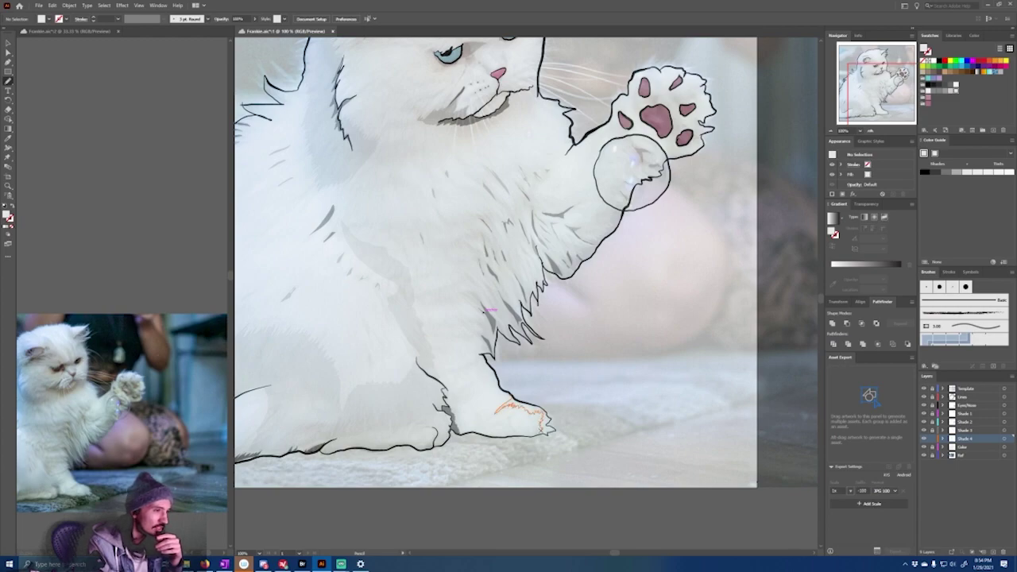
Step: Draw lighter grey shading bands across the cat's standing front leg
{"action": "left_click_drag", "start_coordinate": [483, 312], "coordinate": [622, 334]}
{"action": "mouse_move", "coordinate": [550, 325]}
{"action": "left_mouse_down"}
{"action": "mouse_move", "coordinate": [586, 322]}
{"action": "mouse_move", "coordinate": [620, 345]}
{"action": "mouse_move", "coordinate": [561, 345]}
{"action": "left_mouse_up"}
{"action": "left_click_drag", "start_coordinate": [601, 400], "coordinate": [579, 368]}
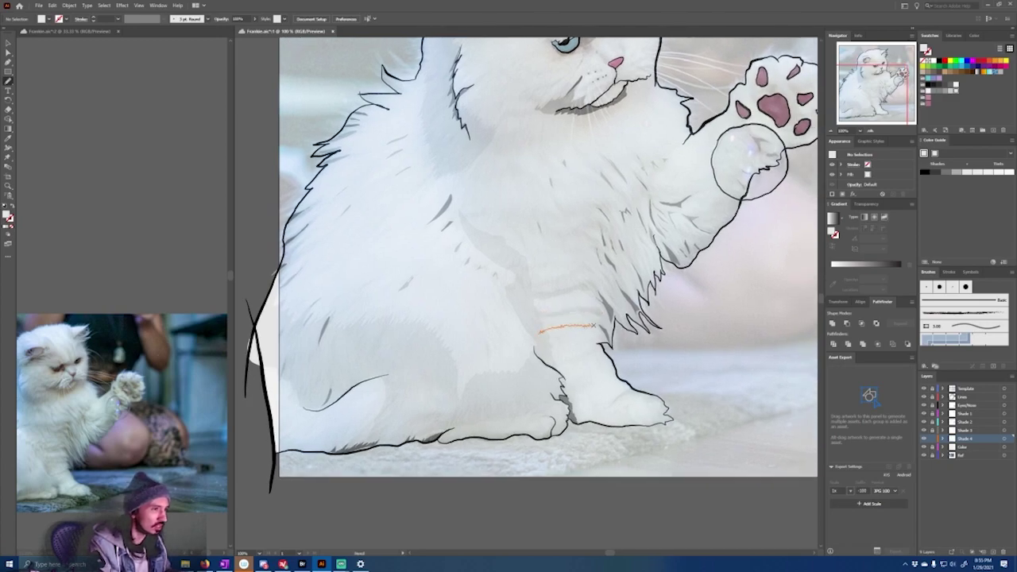
{"action": "mouse_move", "coordinate": [565, 332]}
{"action": "left_mouse_down"}
{"action": "mouse_move", "coordinate": [535, 337]}
{"action": "mouse_move", "coordinate": [584, 342]}
{"action": "mouse_move", "coordinate": [543, 362]}
{"action": "left_mouse_up"}
{"action": "scroll", "coordinate": [548, 331], "scroll_direction": "down", "scroll_amount": 2}
{"action": "left_click_drag", "start_coordinate": [553, 263], "coordinate": [578, 340]}
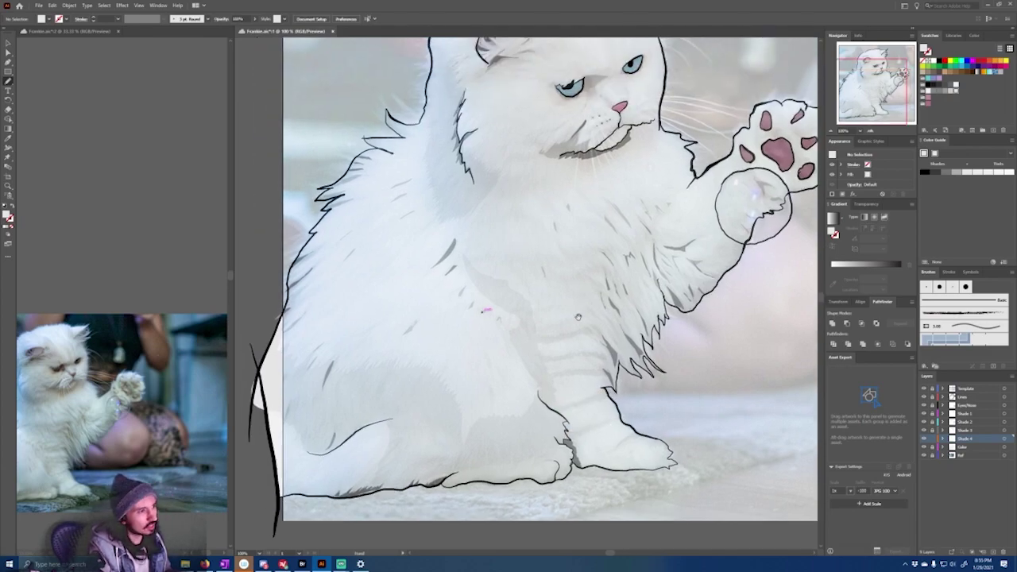
Step: Draw a jagged-edged lighter grey shadow on the chest beneath the cat's chin
{"action": "mouse_move", "coordinate": [625, 249]}
{"action": "left_mouse_down"}
{"action": "mouse_move", "coordinate": [668, 208]}
{"action": "mouse_move", "coordinate": [629, 254]}
{"action": "mouse_move", "coordinate": [596, 258]}
{"action": "left_mouse_up"}
{"action": "left_click_drag", "start_coordinate": [569, 191], "coordinate": [584, 243]}
{"action": "mouse_move", "coordinate": [513, 229]}
{"action": "left_mouse_down"}
{"action": "mouse_move", "coordinate": [519, 248]}
{"action": "mouse_move", "coordinate": [559, 246]}
{"action": "mouse_move", "coordinate": [644, 205]}
{"action": "left_mouse_up"}
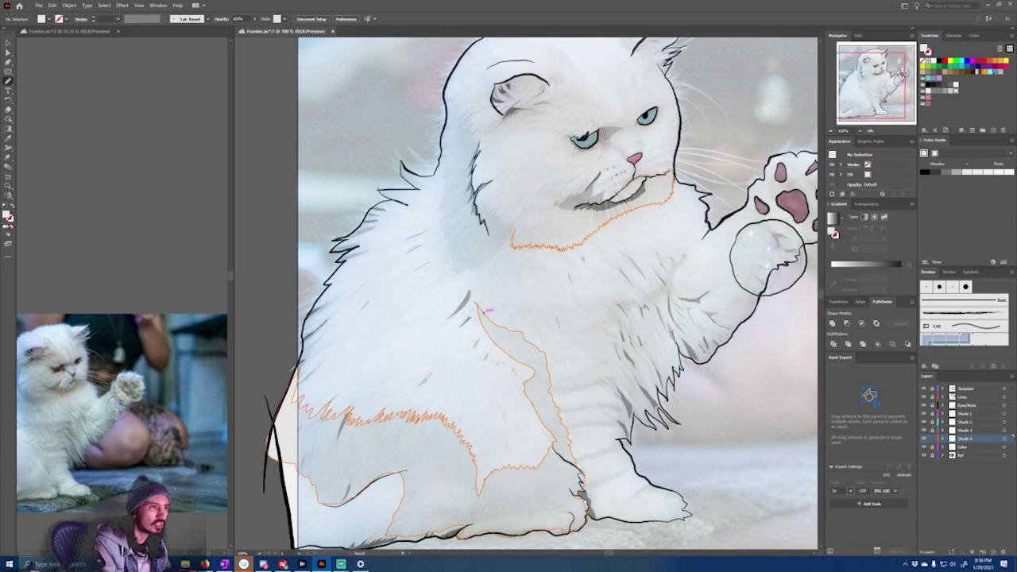
{"action": "left_click_drag", "start_coordinate": [525, 230], "coordinate": [518, 230]}
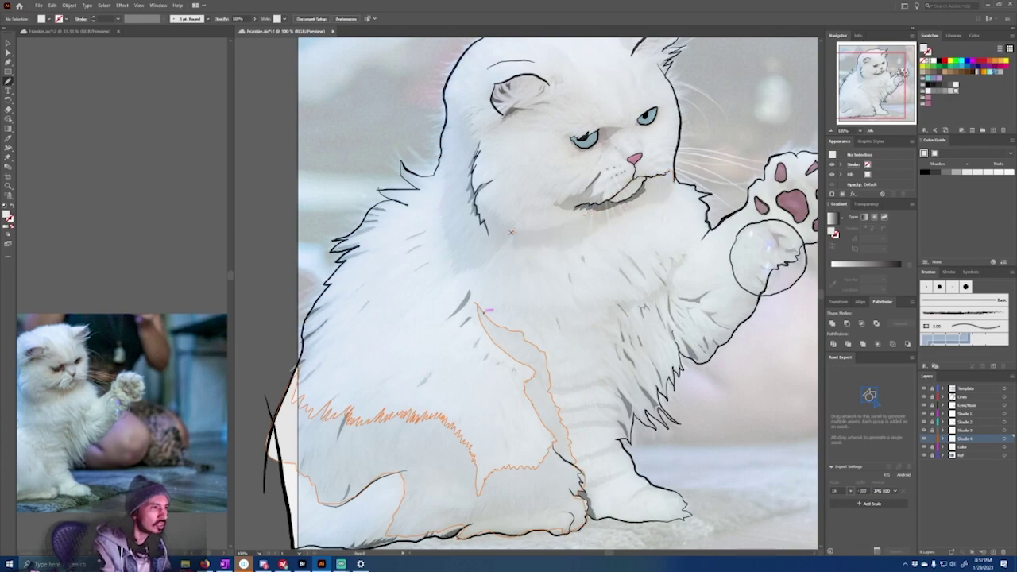
Step: Draw lighter grey shading strokes on the cat's back, near ear, forehead and between its eyes, checking them against the template
{"action": "scroll", "coordinate": [588, 236], "scroll_direction": "down", "scroll_amount": 1}
{"action": "left_click", "coordinate": [923, 388]}
{"action": "left_click", "coordinate": [923, 389]}
{"action": "mouse_move", "coordinate": [433, 355]}
{"action": "left_mouse_down"}
{"action": "mouse_move", "coordinate": [440, 337]}
{"action": "mouse_move", "coordinate": [447, 354]}
{"action": "left_mouse_up"}
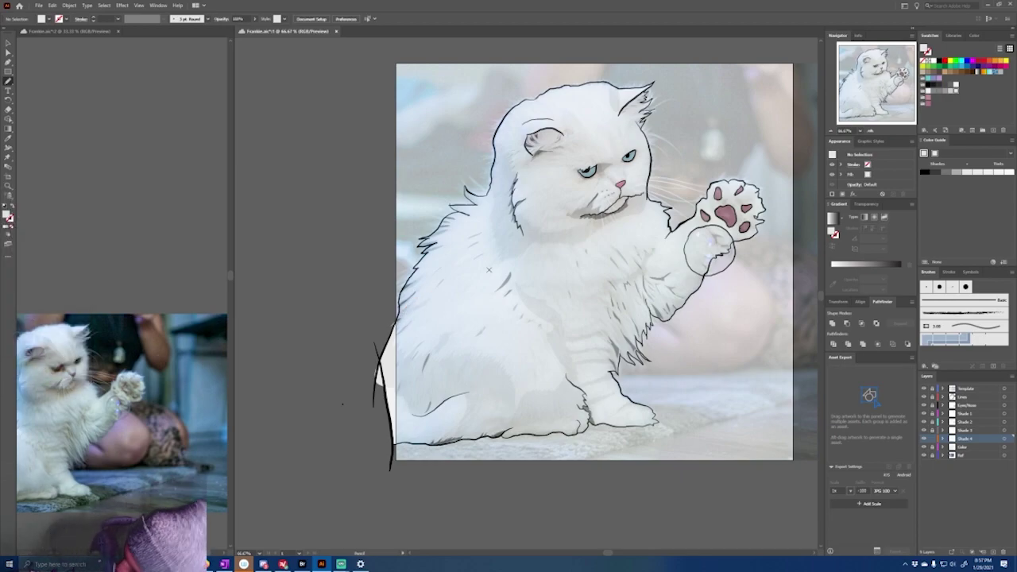
{"action": "mouse_move", "coordinate": [402, 303]}
{"action": "left_mouse_down"}
{"action": "mouse_move", "coordinate": [475, 278]}
{"action": "mouse_move", "coordinate": [458, 303]}
{"action": "left_mouse_up"}
{"action": "left_click_drag", "start_coordinate": [453, 255], "coordinate": [463, 247]}
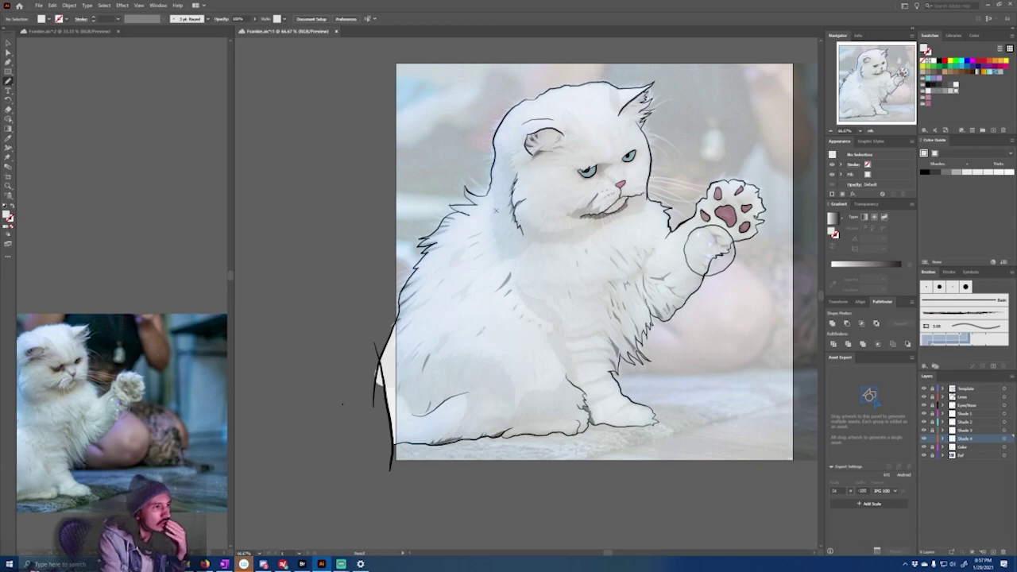
{"action": "left_click_drag", "start_coordinate": [553, 123], "coordinate": [556, 121]}
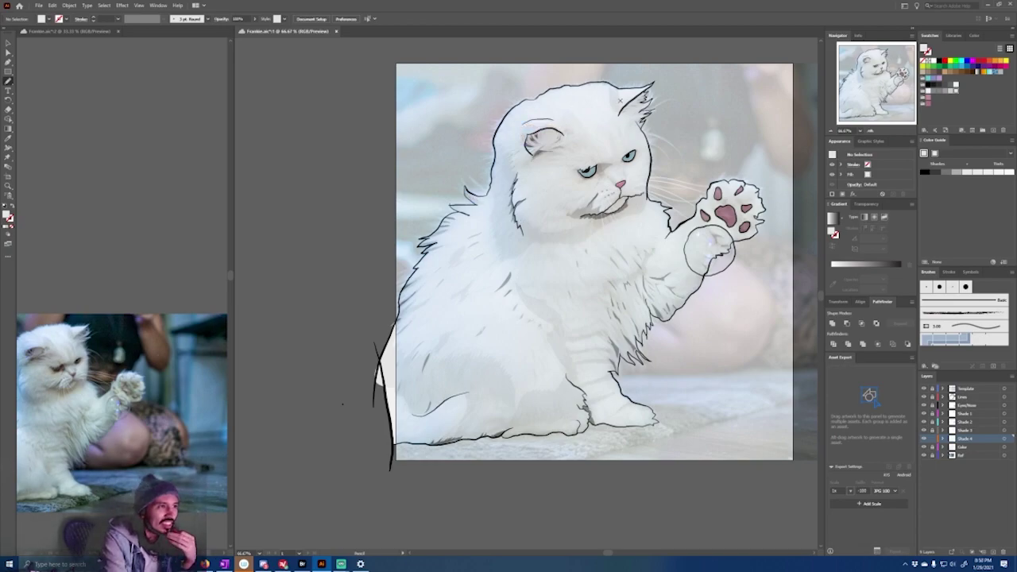
{"action": "left_click_drag", "start_coordinate": [575, 119], "coordinate": [578, 121]}
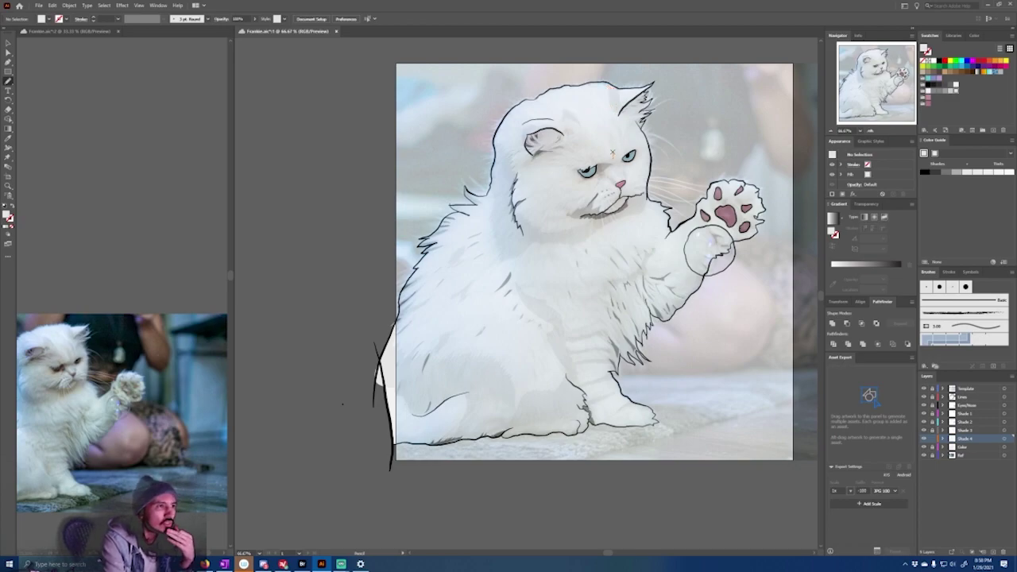
{"action": "left_click_drag", "start_coordinate": [614, 165], "coordinate": [611, 163]}
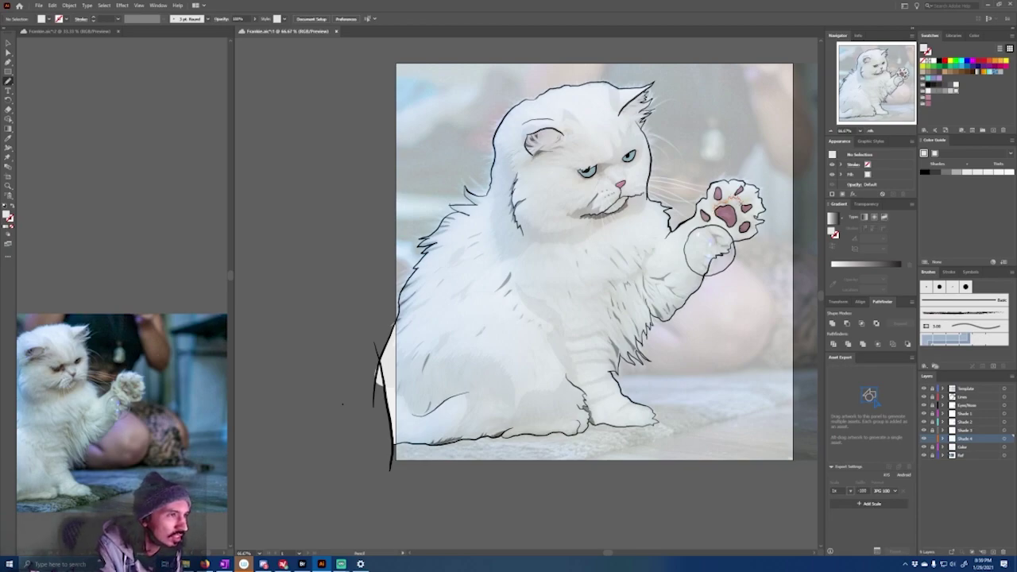
Step: Hide the Template layer, mix an even lighter grey fill and save it as a swatch
{"action": "left_click", "coordinate": [923, 389]}
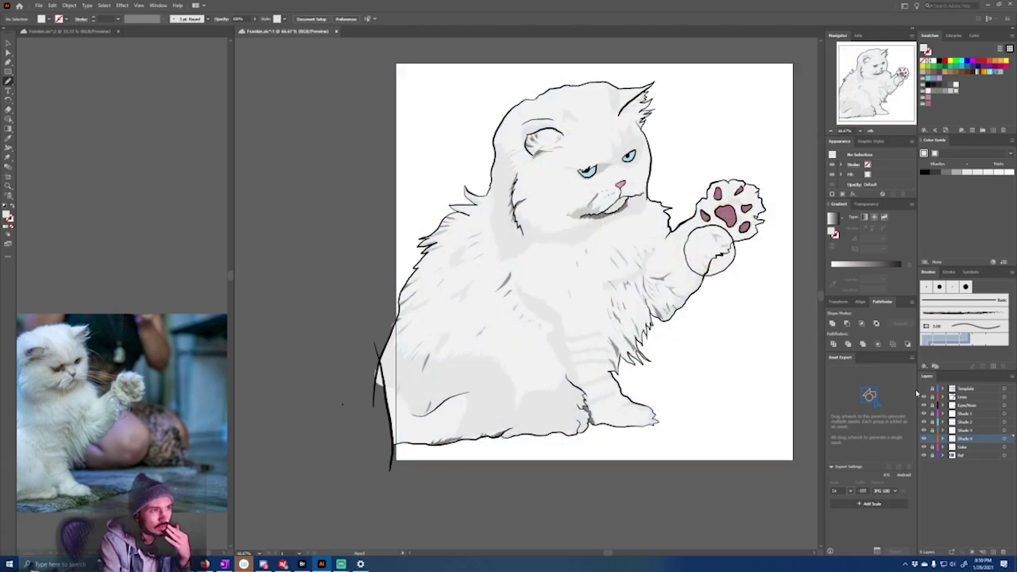
{"action": "double_click", "coordinate": [924, 49]}
{"action": "double_click", "coordinate": [388, 164]}
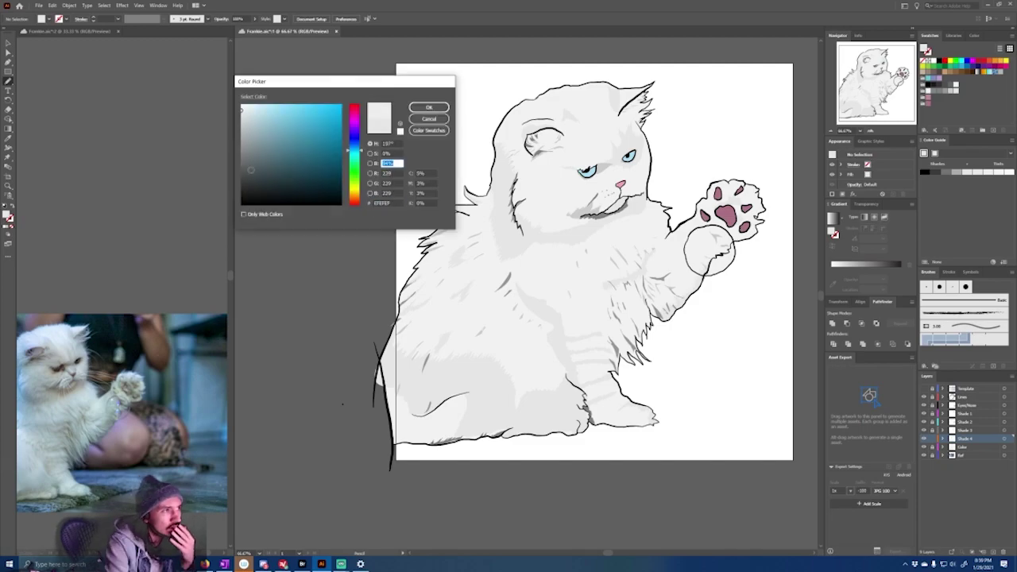
{"action": "key", "text": "Return"}
{"action": "left_click_drag", "start_coordinate": [924, 49], "coordinate": [960, 84]}
Step: Add a layer named Shade 5 above Color, draw the lightest grey shading on the cat's side and hind leg, and save the document
{"action": "key", "text": "ctrl+l"}
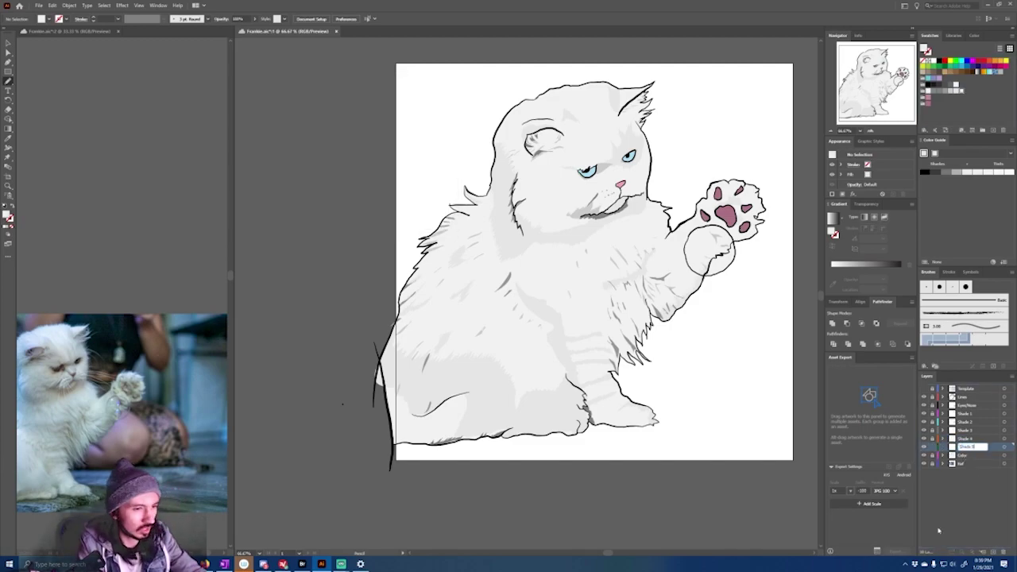
{"action": "key", "text": "ctrl+shift+w"}
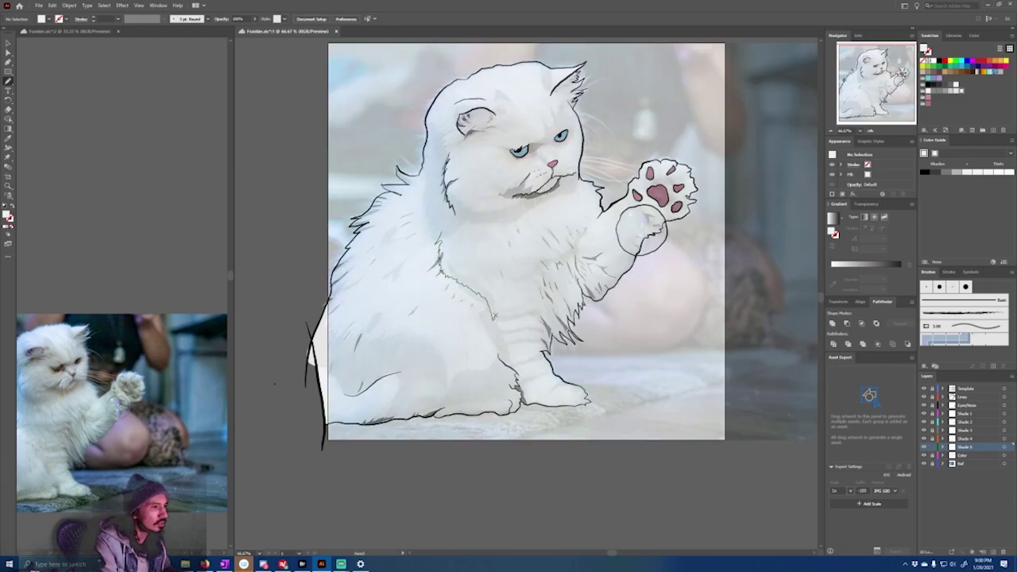
{"action": "mouse_move", "coordinate": [494, 318]}
{"action": "left_mouse_down"}
{"action": "mouse_move", "coordinate": [570, 309]}
{"action": "mouse_move", "coordinate": [621, 271]}
{"action": "mouse_move", "coordinate": [574, 243]}
{"action": "mouse_move", "coordinate": [528, 262]}
{"action": "mouse_move", "coordinate": [453, 219]}
{"action": "left_mouse_up"}
{"action": "key", "text": "Delete"}
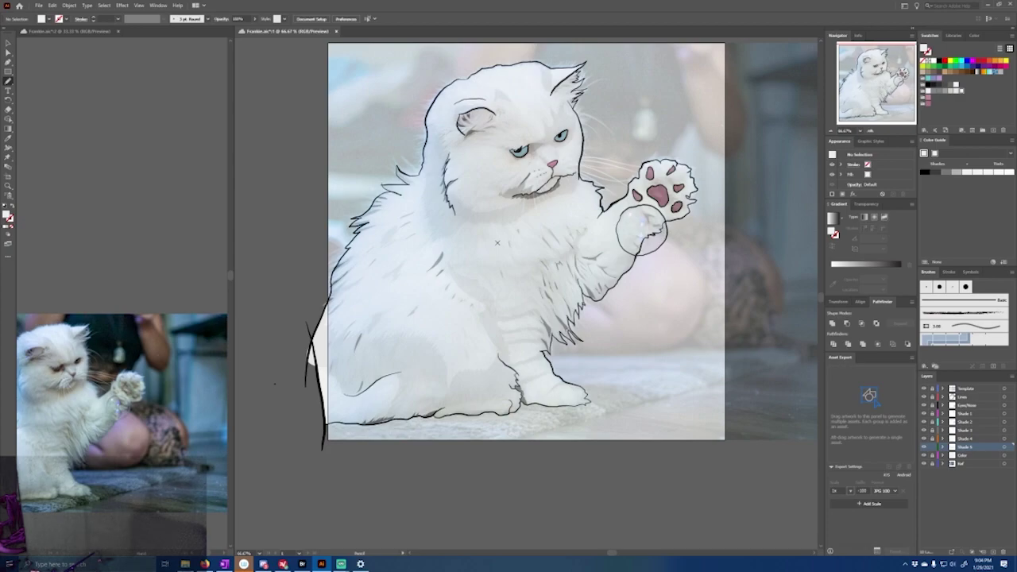
{"action": "key", "text": "ctrl+s"}
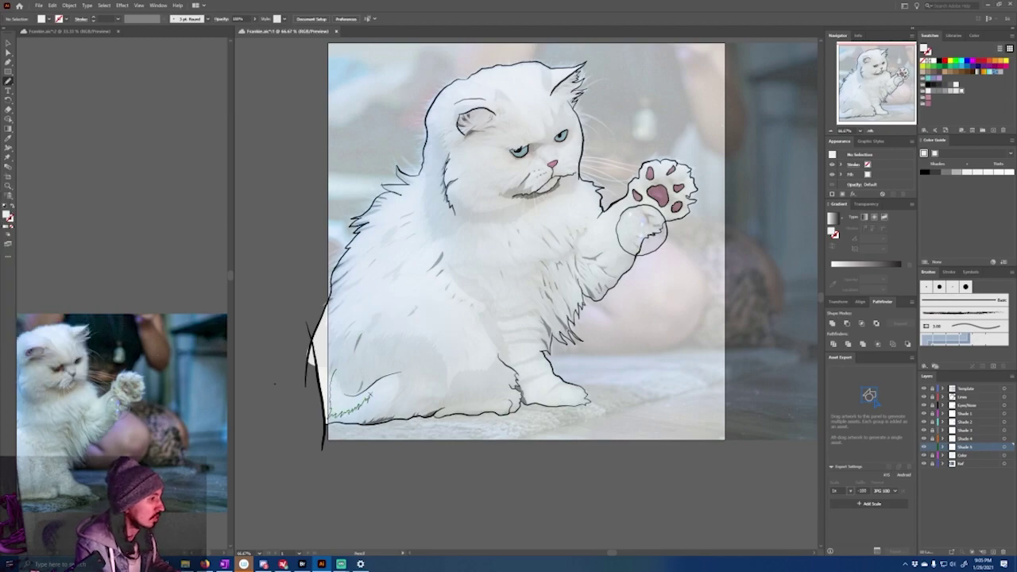
{"action": "key", "text": "ctrl+shift+w"}
{"action": "left_click_drag", "start_coordinate": [530, 135], "coordinate": [533, 136]}
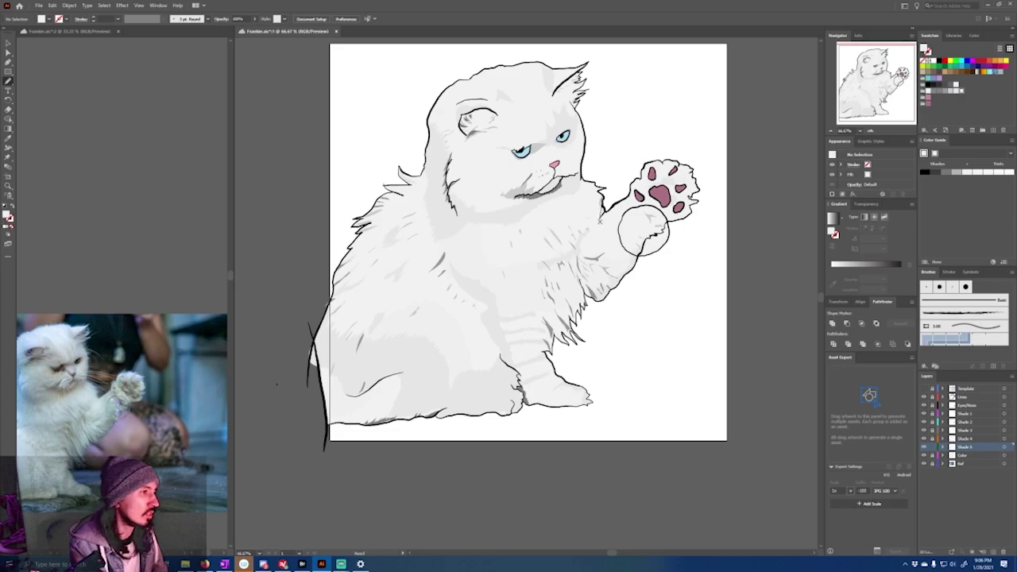
Step: Add a layer named BG between the Color and Ref layers
{"action": "left_click", "coordinate": [964, 413]}
{"action": "left_click", "coordinate": [963, 455]}
{"action": "left_click", "coordinate": [962, 463]}
{"action": "left_click", "coordinate": [993, 551]}
{"action": "double_click", "coordinate": [965, 463]}
{"action": "type", "text": "BG"}
Step: Draw a purple background rectangle covering the whole artboard
{"action": "left_click", "coordinate": [975, 506]}
{"action": "left_click", "coordinate": [939, 78]}
{"action": "key", "text": "m"}
{"action": "left_click_drag", "start_coordinate": [727, 440], "coordinate": [316, 72]}
{"action": "key", "text": "ctrl+shift+a"}
Step: Add teal gradient mesh points to the background rectangle around the cat's raised paw
{"action": "left_click", "coordinate": [928, 77]}
{"action": "key", "text": "u"}
{"action": "left_click", "coordinate": [642, 274]}
{"action": "left_click", "coordinate": [633, 266]}
{"action": "left_click", "coordinate": [657, 255]}
{"action": "left_click", "coordinate": [635, 283]}
{"action": "key", "text": "ctrl+shift+a"}
Step: Delete the flat color fill inside the bubble beside the cat's raised arm
{"action": "key", "text": "a"}
{"action": "scroll", "coordinate": [749, 340], "scroll_direction": "down", "scroll_amount": 2}
{"action": "scroll", "coordinate": [734, 303], "scroll_direction": "up", "scroll_amount": 3}
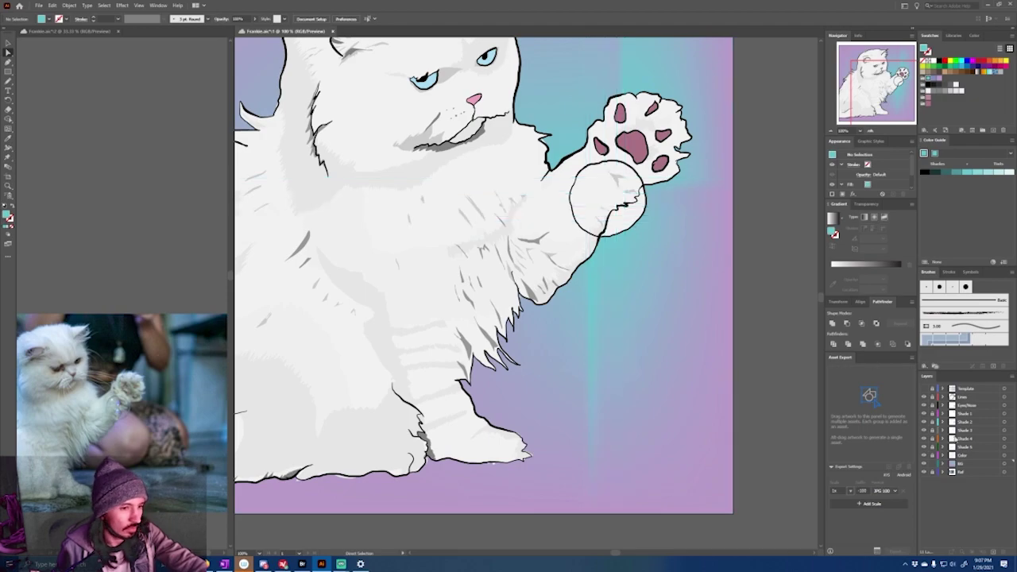
{"action": "left_click", "coordinate": [633, 211]}
{"action": "key", "text": "Delete"}
{"action": "scroll", "coordinate": [761, 292], "scroll_direction": "up", "scroll_amount": 2}
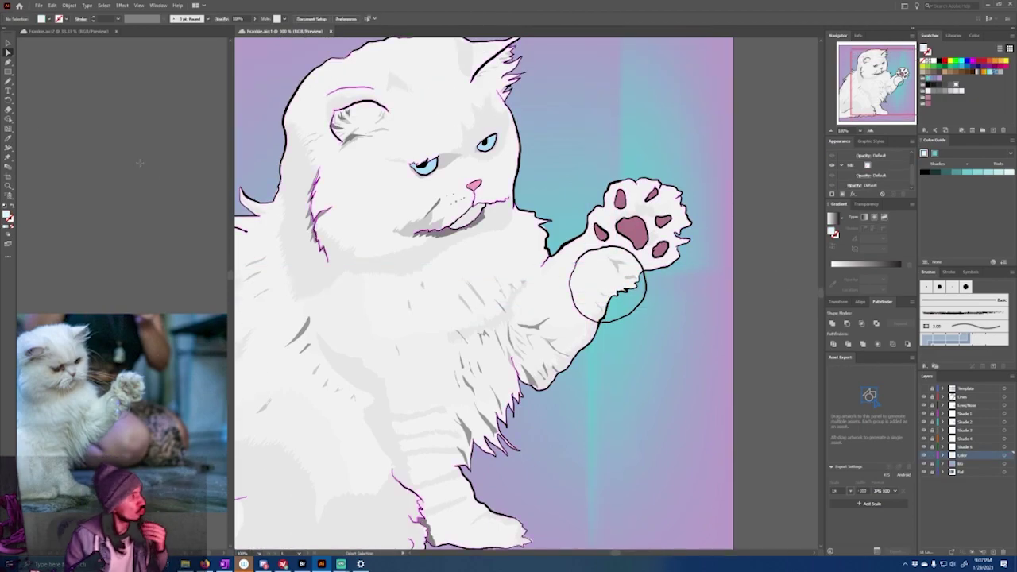
Step: Add the Flare tool to the rectangle tool group and activate it
{"action": "left_click", "coordinate": [8, 71]}
{"action": "right_click", "coordinate": [9, 81]}
{"action": "right_click", "coordinate": [8, 74]}
{"action": "left_click", "coordinate": [8, 256]}
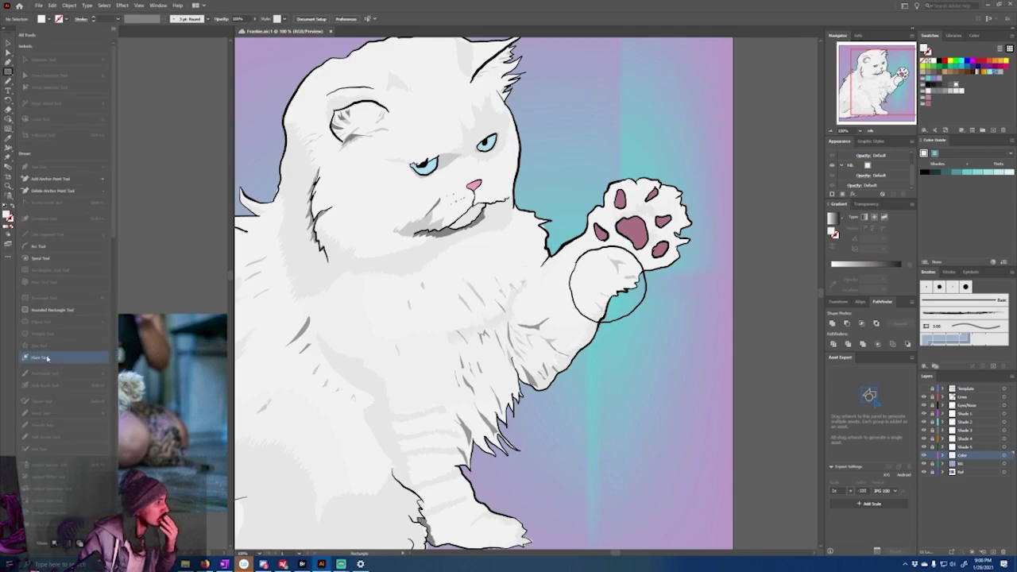
{"action": "left_click_drag", "start_coordinate": [53, 357], "coordinate": [9, 76]}
{"action": "left_click", "coordinate": [90, 79]}
{"action": "right_click", "coordinate": [9, 74]}
{"action": "left_click", "coordinate": [44, 138]}
{"action": "left_click", "coordinate": [618, 290]}
Step: Lock the Color layer and add a layer named Flare above the Lines layer
{"action": "left_click", "coordinate": [932, 456]}
{"action": "left_click", "coordinate": [965, 413]}
{"action": "left_click", "coordinate": [993, 551]}
{"action": "double_click", "coordinate": [963, 414]}
{"action": "type", "text": "Flare"}
{"action": "key", "text": "Return"}
{"action": "left_click_drag", "start_coordinate": [968, 397], "coordinate": [968, 394]}
Step: Draw a lens flare inside the bubble in front of the cat's raised arm
{"action": "mouse_move", "coordinate": [610, 283]}
{"action": "left_mouse_down"}
{"action": "mouse_move", "coordinate": [626, 305]}
{"action": "mouse_move", "coordinate": [653, 309]}
{"action": "left_mouse_up"}
{"action": "key", "text": "a"}
{"action": "key", "text": "Delete"}
{"action": "left_click", "coordinate": [939, 78]}
{"action": "left_click", "coordinate": [8, 72]}
{"action": "key", "text": "ctrl+z"}
{"action": "key", "text": "a"}
{"action": "left_click", "coordinate": [938, 78]}
{"action": "key", "text": "Delete"}
{"action": "left_click", "coordinate": [9, 82]}
{"action": "key", "text": "ctrl+z"}
Step: Reposition the flare within the bubble and hide the Template layer
{"action": "mouse_move", "coordinate": [618, 294]}
{"action": "left_mouse_down"}
{"action": "mouse_move", "coordinate": [607, 275]}
{"action": "mouse_move", "coordinate": [608, 297]}
{"action": "left_mouse_up"}
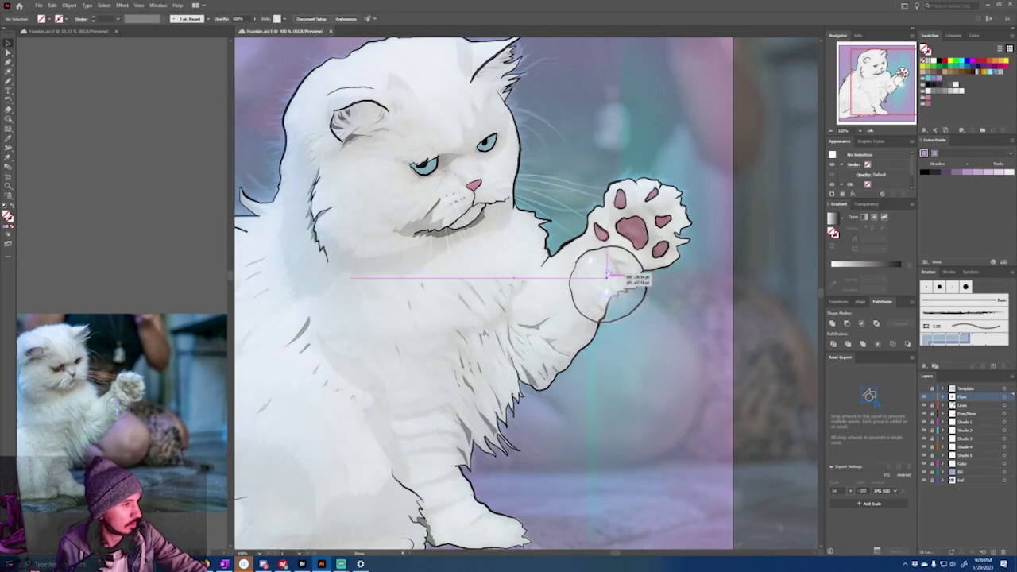
{"action": "left_click", "coordinate": [782, 73]}
{"action": "scroll", "coordinate": [751, 362], "scroll_direction": "down", "scroll_amount": 2}
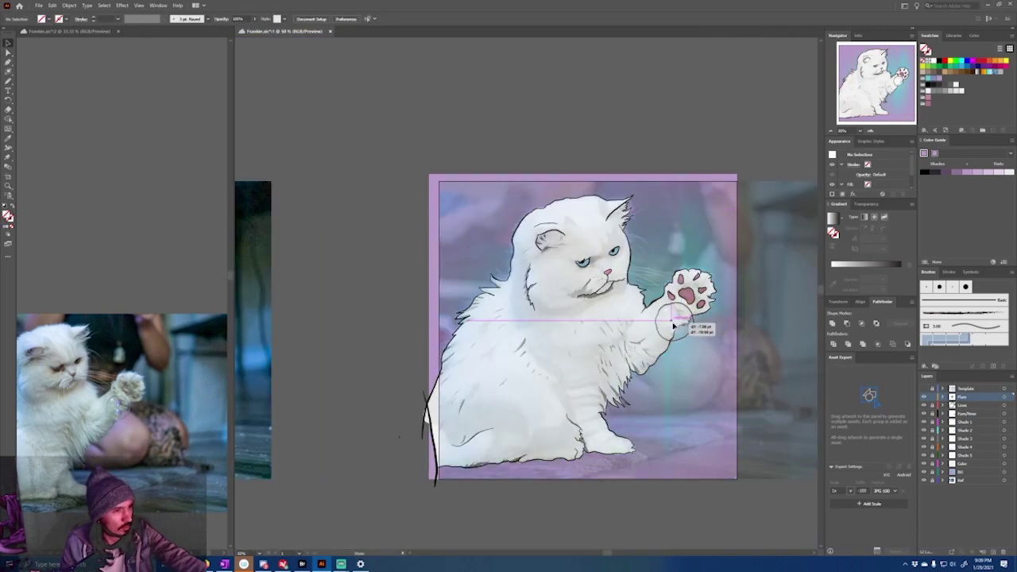
{"action": "left_click", "coordinate": [924, 389]}
{"action": "scroll", "coordinate": [655, 389], "scroll_direction": "up", "scroll_amount": 2}
{"action": "scroll", "coordinate": [686, 344], "scroll_direction": "down", "scroll_amount": 1}
Step: Lock the Flare layer and add a layer named Hair Detail above Lines
{"action": "left_click", "coordinate": [933, 397]}
{"action": "left_click", "coordinate": [963, 405]}
{"action": "left_click", "coordinate": [993, 551]}
{"action": "double_click", "coordinate": [965, 405]}
{"action": "type", "text": "Hair Detail"}
{"action": "key", "text": "Return"}
Step: Build a linear gradient with an extra middle stop and color its stops white
{"action": "left_click", "coordinate": [857, 266]}
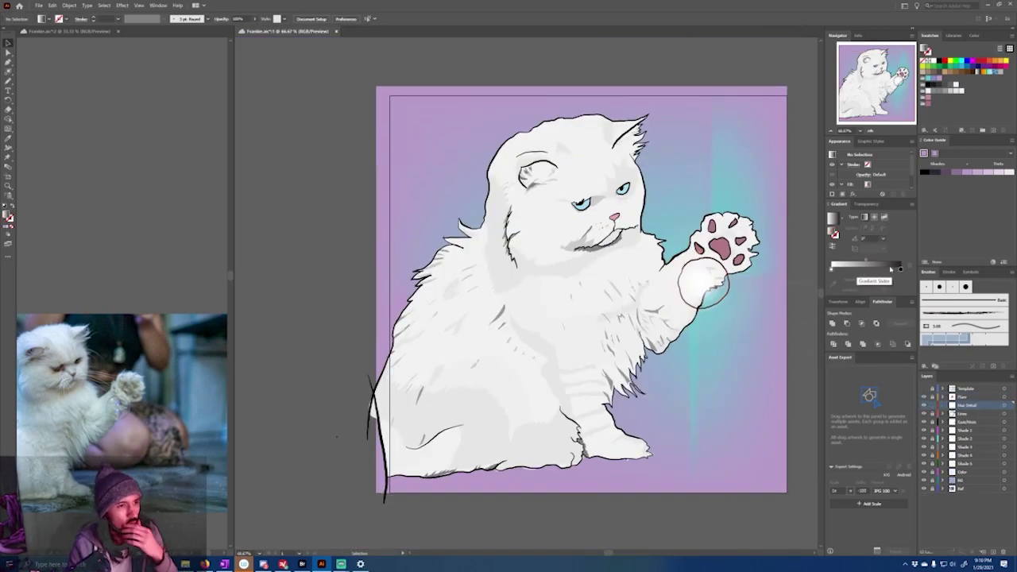
{"action": "double_click", "coordinate": [900, 269]}
{"action": "left_click", "coordinate": [810, 294]}
{"action": "left_click", "coordinate": [912, 280]}
{"action": "left_click", "coordinate": [867, 271]}
{"action": "double_click", "coordinate": [900, 269]}
{"action": "left_click", "coordinate": [912, 281]}
{"action": "key", "text": "g"}
{"action": "double_click", "coordinate": [831, 269]}
{"action": "double_click", "coordinate": [831, 269]}
Step: Set the opacity of the white gradient's two end stops to 0%
{"action": "left_click", "coordinate": [900, 269]}
{"action": "left_click", "coordinate": [883, 280]}
{"action": "left_click", "coordinate": [893, 289]}
{"action": "left_click", "coordinate": [831, 269]}
{"action": "left_click", "coordinate": [884, 280]}
{"action": "left_click", "coordinate": [893, 289]}
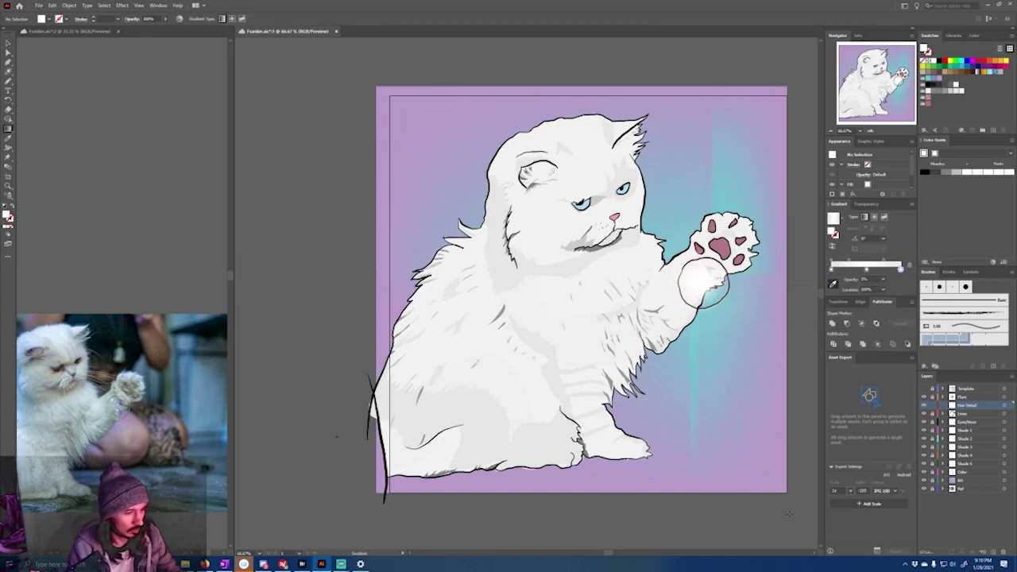
Step: Apply the white gradient to the stroke, activate the Paintbrush tool and show the Template layer for painting around the cat's head
{"action": "key", "text": "shift+x"}
{"action": "key", "text": "b"}
{"action": "left_click", "coordinate": [923, 388]}
{"action": "key", "text": "ctrl+z"}
{"action": "left_click", "coordinate": [923, 389]}
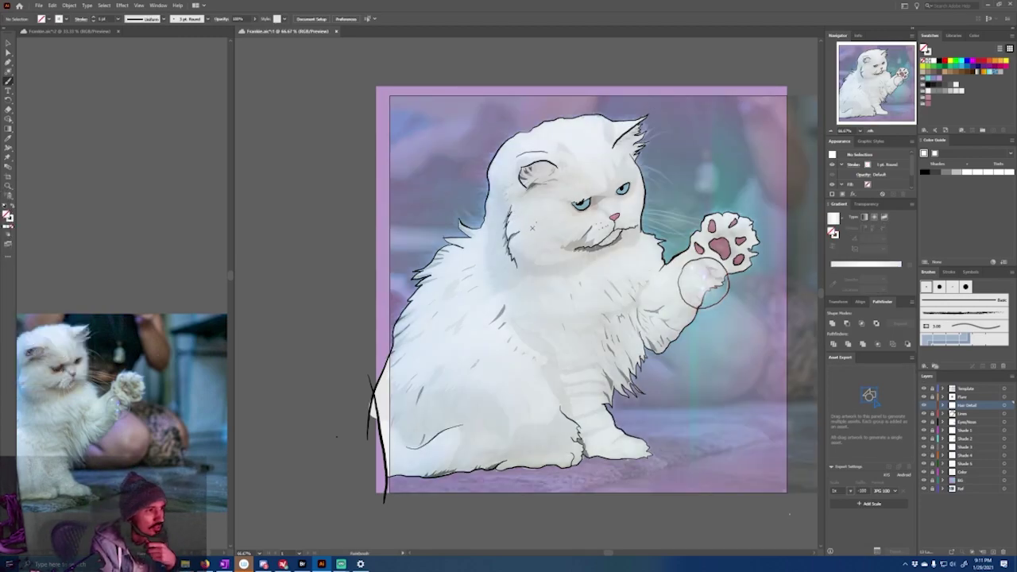
{"action": "scroll", "coordinate": [643, 267], "scroll_direction": "up", "scroll_amount": 1}
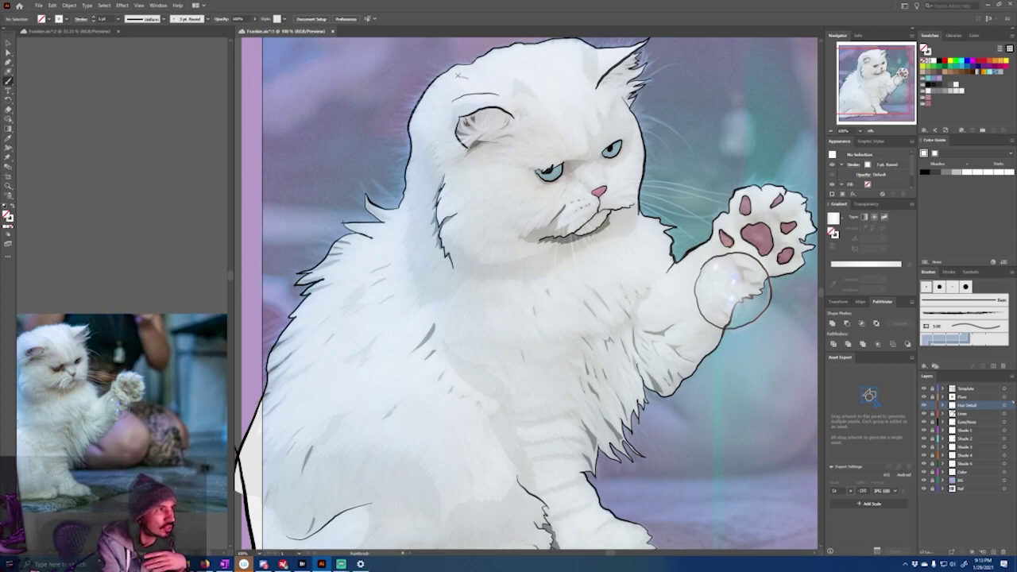
{"action": "scroll", "coordinate": [487, 96], "scroll_direction": "up", "scroll_amount": 1}
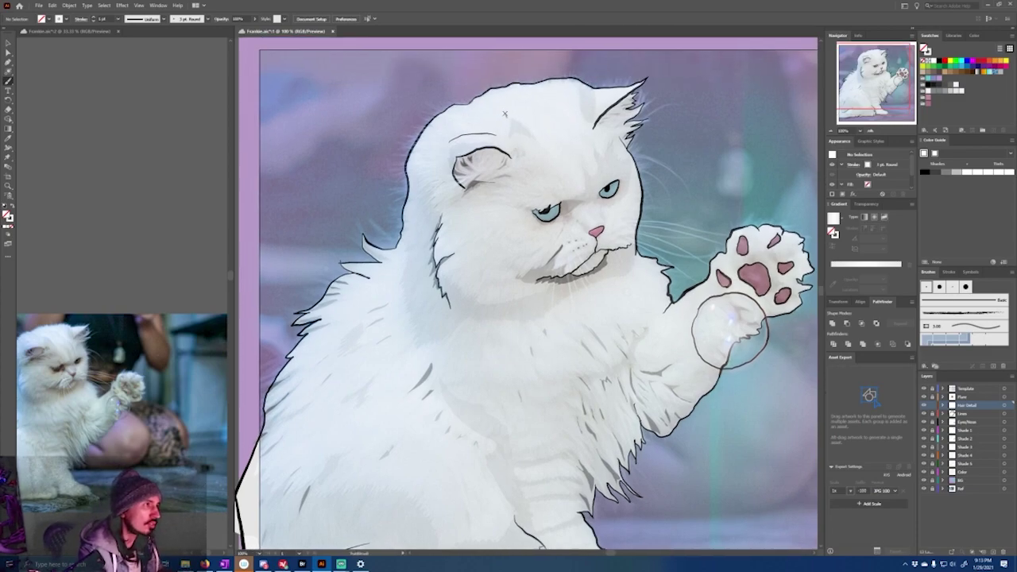
Step: Paint long white whiskers sweeping out from the cheek over the background and hanging down below the cat's mouth
{"action": "left_click_drag", "start_coordinate": [583, 182], "coordinate": [581, 157]}
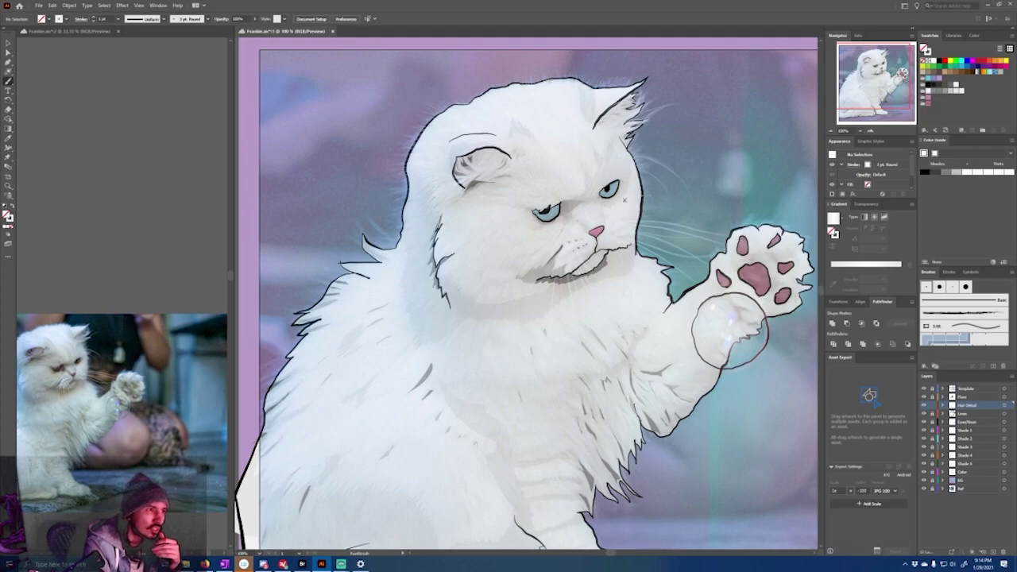
{"action": "mouse_move", "coordinate": [610, 221]}
{"action": "left_mouse_down"}
{"action": "mouse_move", "coordinate": [730, 235]}
{"action": "mouse_move", "coordinate": [704, 256]}
{"action": "left_mouse_up"}
{"action": "key", "text": "ctrl+z"}
{"action": "key", "text": "ctrl+z"}
{"action": "key", "text": "ctrl+z"}
{"action": "key", "text": "ctrl+z"}
{"action": "left_click_drag", "start_coordinate": [636, 244], "coordinate": [693, 253]}
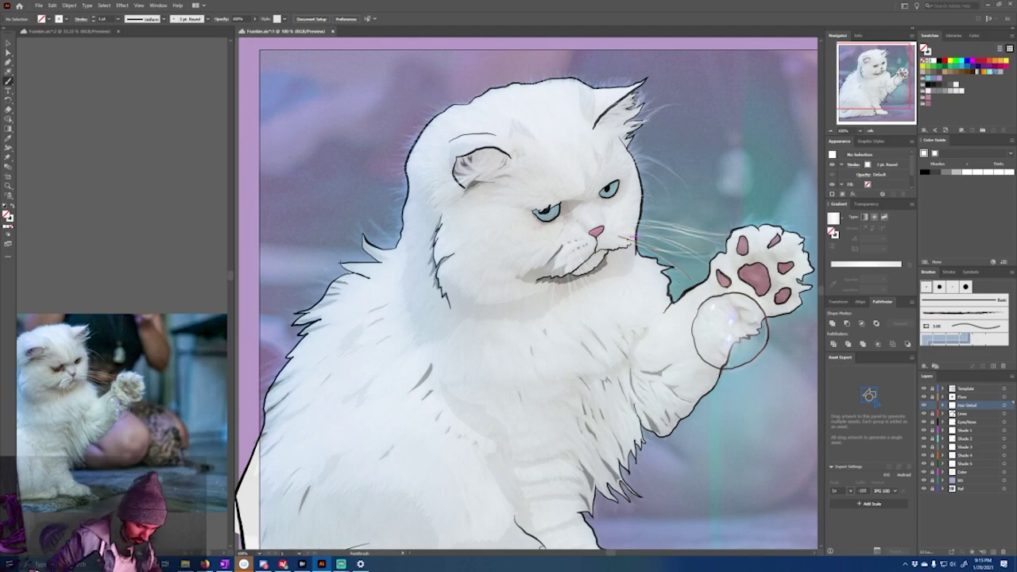
{"action": "left_click_drag", "start_coordinate": [568, 241], "coordinate": [567, 304]}
{"action": "mouse_move", "coordinate": [569, 239]}
{"action": "left_mouse_down"}
{"action": "mouse_move", "coordinate": [574, 306]}
{"action": "mouse_move", "coordinate": [580, 285]}
{"action": "mouse_move", "coordinate": [594, 284]}
{"action": "left_mouse_up"}
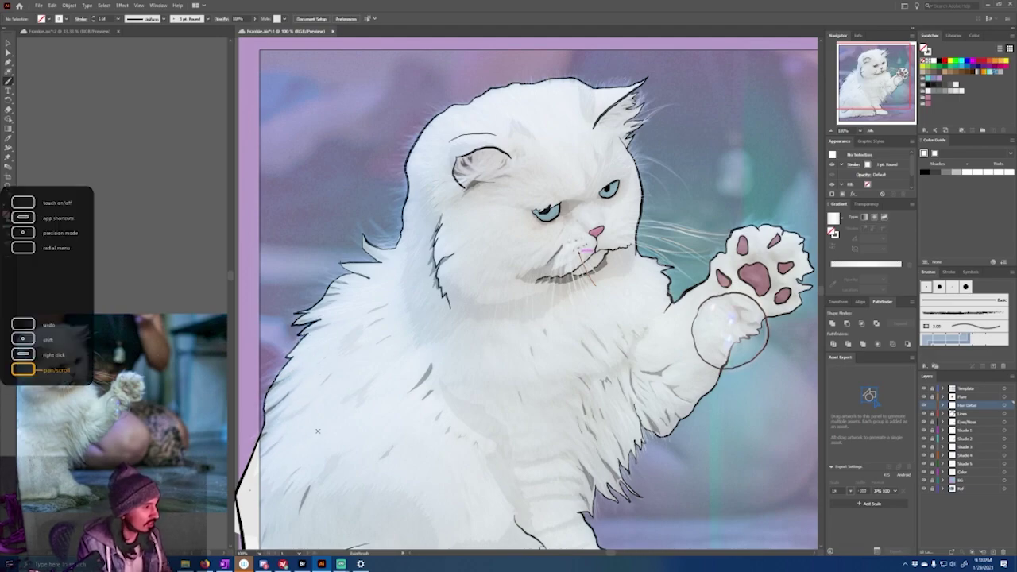
Step: Hide the Template layer and paint fine white hairs crossing the black outline of the cat's back
{"action": "left_click_drag", "start_coordinate": [300, 518], "coordinate": [390, 375]}
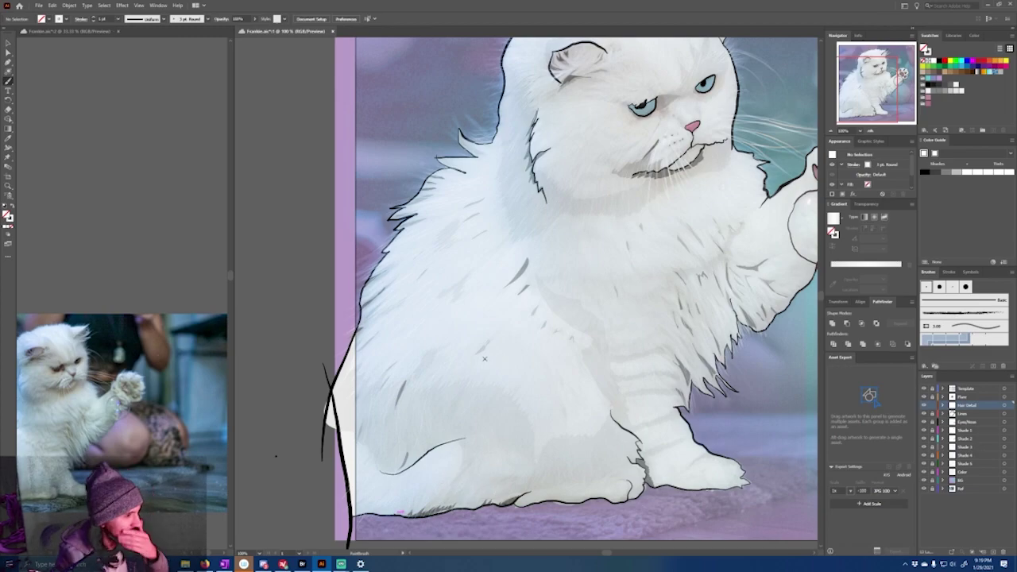
{"action": "left_click", "coordinate": [923, 389]}
{"action": "left_click", "coordinate": [923, 388]}
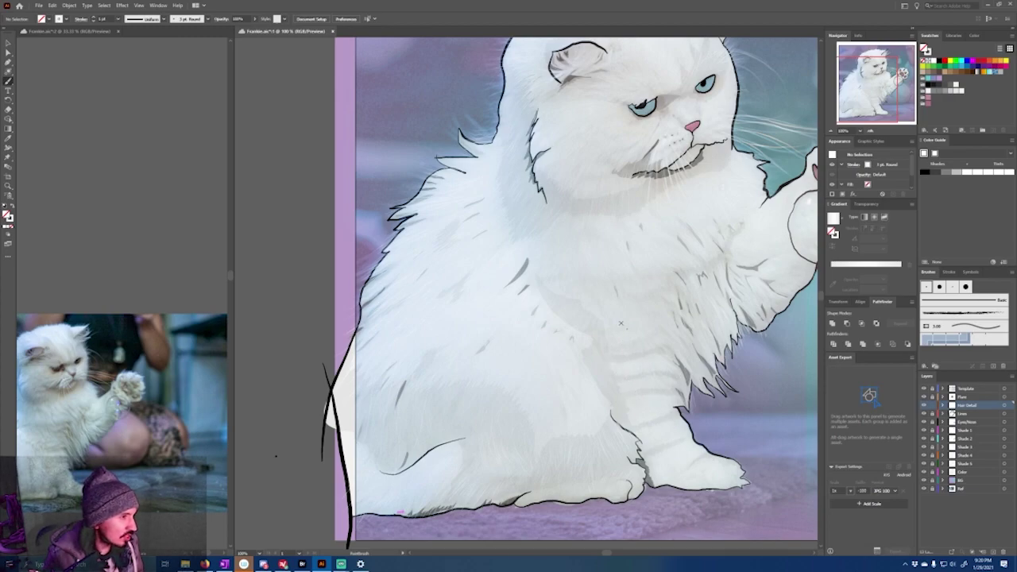
{"action": "left_click", "coordinate": [923, 389]}
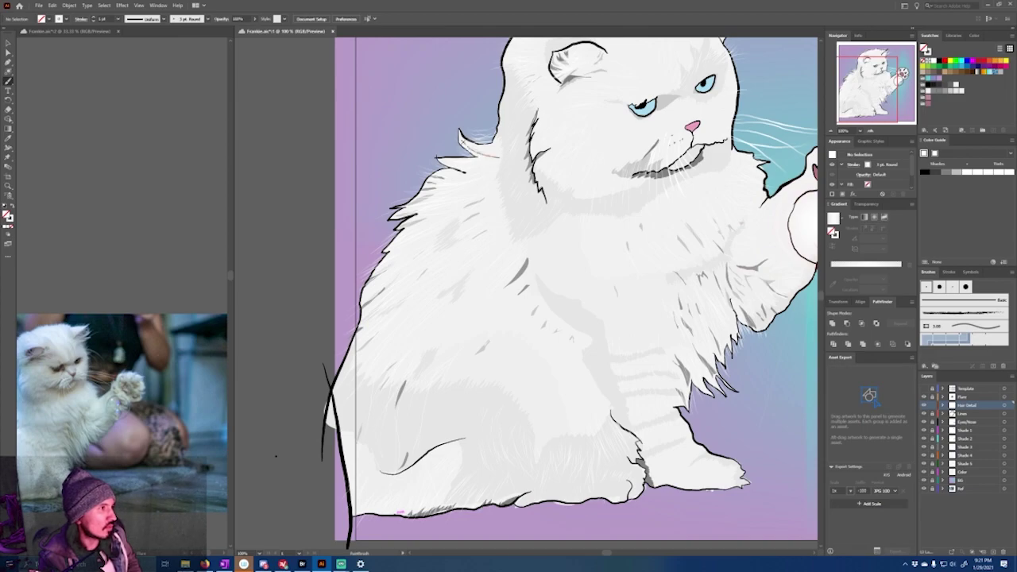
{"action": "mouse_move", "coordinate": [421, 191]}
{"action": "left_mouse_down"}
{"action": "mouse_move", "coordinate": [390, 209]}
{"action": "mouse_move", "coordinate": [392, 231]}
{"action": "mouse_move", "coordinate": [359, 298]}
{"action": "left_mouse_up"}
{"action": "left_click_drag", "start_coordinate": [372, 300], "coordinate": [360, 309]}
{"action": "mouse_move", "coordinate": [363, 311]}
{"action": "left_mouse_down"}
{"action": "mouse_move", "coordinate": [355, 326]}
{"action": "mouse_move", "coordinate": [357, 314]}
{"action": "left_mouse_up"}
{"action": "left_click_drag", "start_coordinate": [380, 273], "coordinate": [363, 287]}
{"action": "left_click_drag", "start_coordinate": [390, 254], "coordinate": [369, 277]}
Step: Paint short white hairs across the outline at the back of the cat's neck and head
{"action": "key", "text": "space"}
{"action": "left_click_drag", "start_coordinate": [495, 154], "coordinate": [433, 255]}
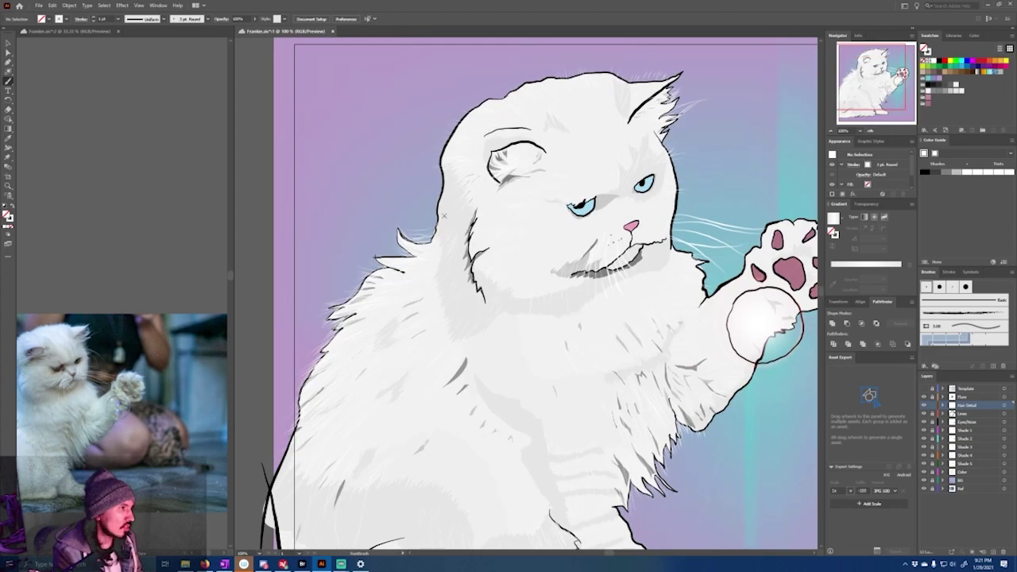
{"action": "left_click_drag", "start_coordinate": [442, 198], "coordinate": [436, 214]}
{"action": "left_click_drag", "start_coordinate": [448, 187], "coordinate": [438, 201]}
{"action": "left_click_drag", "start_coordinate": [454, 143], "coordinate": [437, 161]}
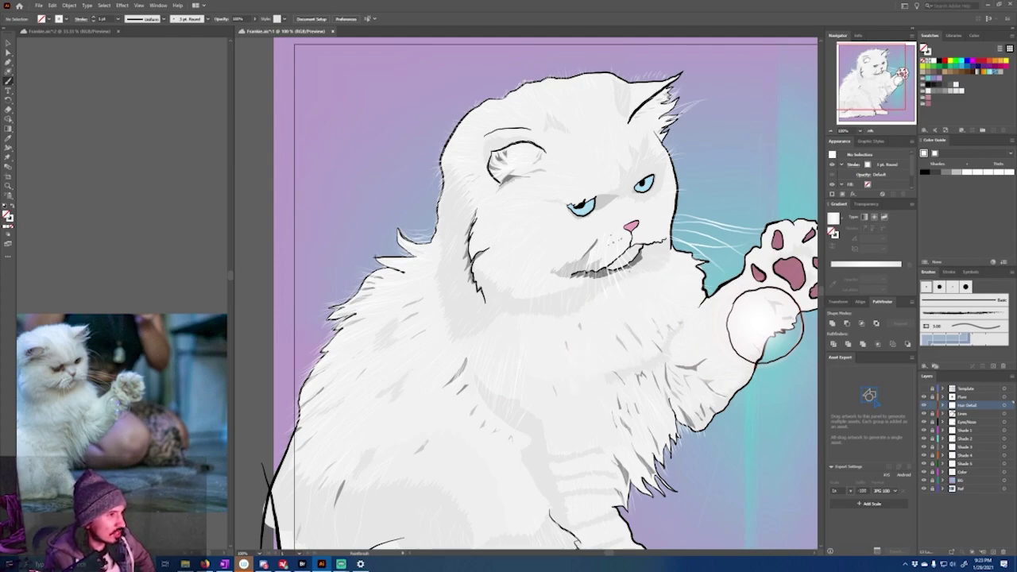
Step: Paint white hairs along the lower edge of the tail and body and at the fur tufts on the upper back
{"action": "scroll", "coordinate": [596, 364], "scroll_direction": "right", "scroll_amount": 2}
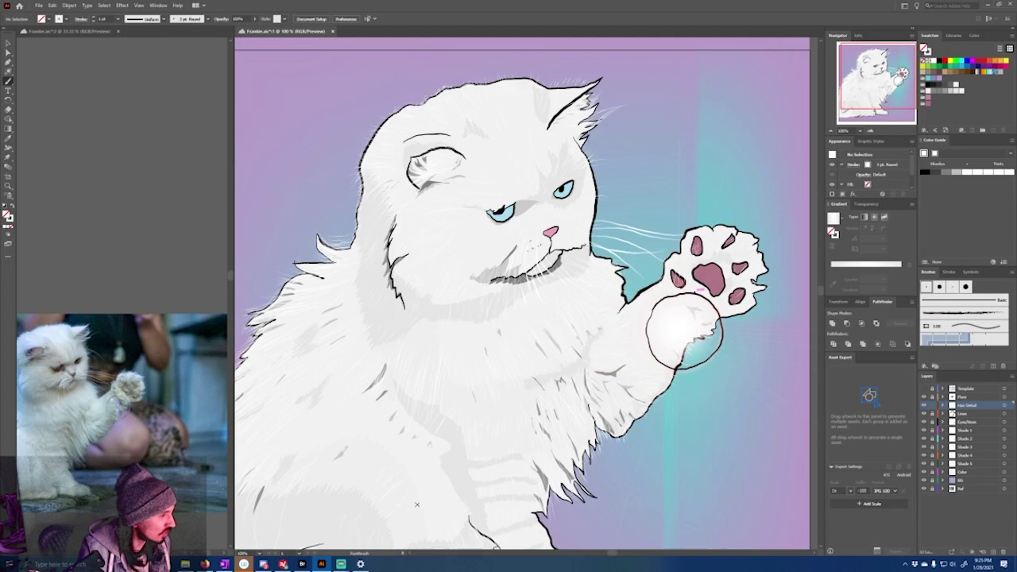
{"action": "scroll", "coordinate": [413, 463], "scroll_direction": "down", "scroll_amount": 3}
{"action": "scroll", "coordinate": [384, 413], "scroll_direction": "down", "scroll_amount": 2}
{"action": "scroll", "coordinate": [384, 413], "scroll_direction": "left", "scroll_amount": 2}
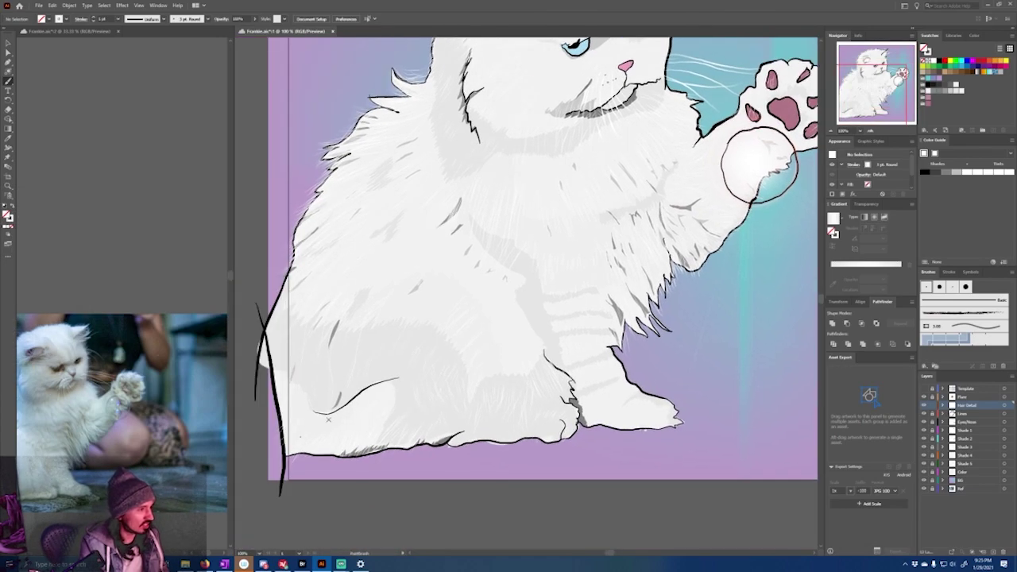
{"action": "left_click_drag", "start_coordinate": [397, 441], "coordinate": [376, 452]}
{"action": "left_click_drag", "start_coordinate": [370, 450], "coordinate": [312, 460]}
{"action": "left_click_drag", "start_coordinate": [324, 451], "coordinate": [282, 458]}
{"action": "left_click_drag", "start_coordinate": [340, 166], "coordinate": [328, 176]}
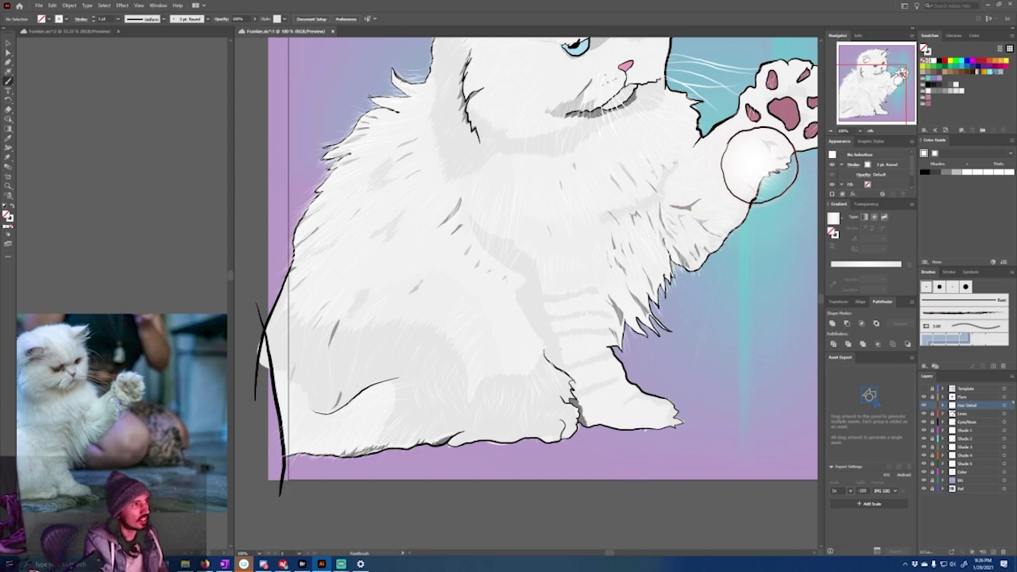
Step: Paint white hairs over the dark fur line beside the cheek and across the haunch shading
{"action": "left_click_drag", "start_coordinate": [461, 65], "coordinate": [469, 85]}
{"action": "left_click_drag", "start_coordinate": [461, 76], "coordinate": [478, 111]}
{"action": "left_click_drag", "start_coordinate": [463, 109], "coordinate": [479, 139]}
{"action": "left_click_drag", "start_coordinate": [502, 313], "coordinate": [437, 365]}
Step: Sample the blue of the eye and the pink of the nose with the Eyedropper and store both as swatches
{"action": "scroll", "coordinate": [436, 364], "scroll_direction": "down", "scroll_amount": 2}
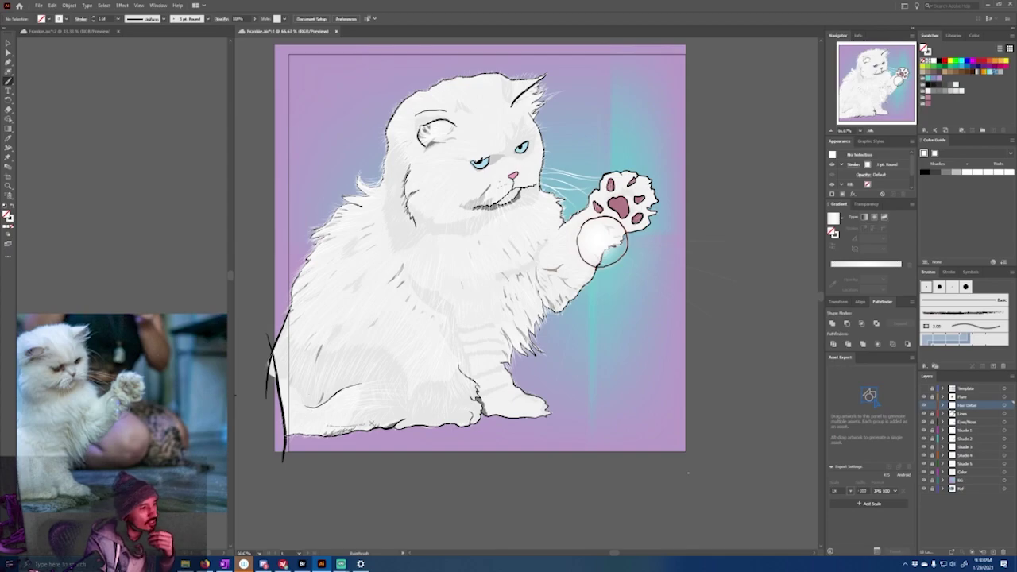
{"action": "scroll", "coordinate": [647, 295], "scroll_direction": "down", "scroll_amount": 2}
{"action": "scroll", "coordinate": [600, 412], "scroll_direction": "up", "scroll_amount": 1}
{"action": "key", "text": "ctrl+plus"}
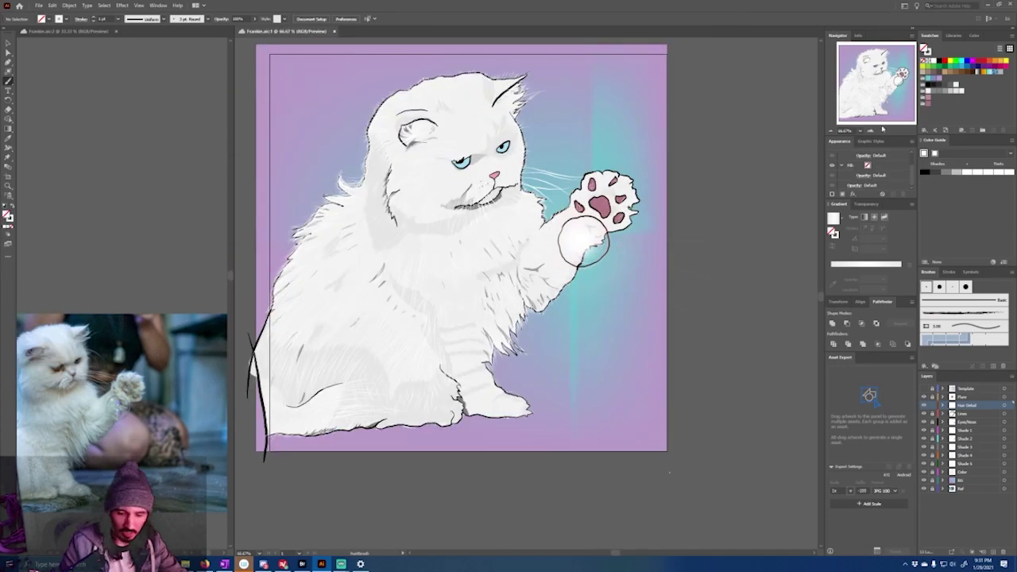
{"action": "key", "text": "ctrl+plus"}
{"action": "key", "text": "ctrl+plus"}
{"action": "key", "text": "ctrl+plus"}
{"action": "key", "text": "i"}
{"action": "left_click", "coordinate": [455, 188]}
{"action": "left_click", "coordinate": [985, 130]}
{"action": "left_click_drag", "start_coordinate": [924, 48], "coordinate": [928, 111]}
{"action": "left_click", "coordinate": [540, 219]}
{"action": "left_click_drag", "start_coordinate": [924, 49], "coordinate": [928, 116]}
Step: Mix a darker shade of the eye blue and store it beside the blue swatch
{"action": "left_click", "coordinate": [928, 109]}
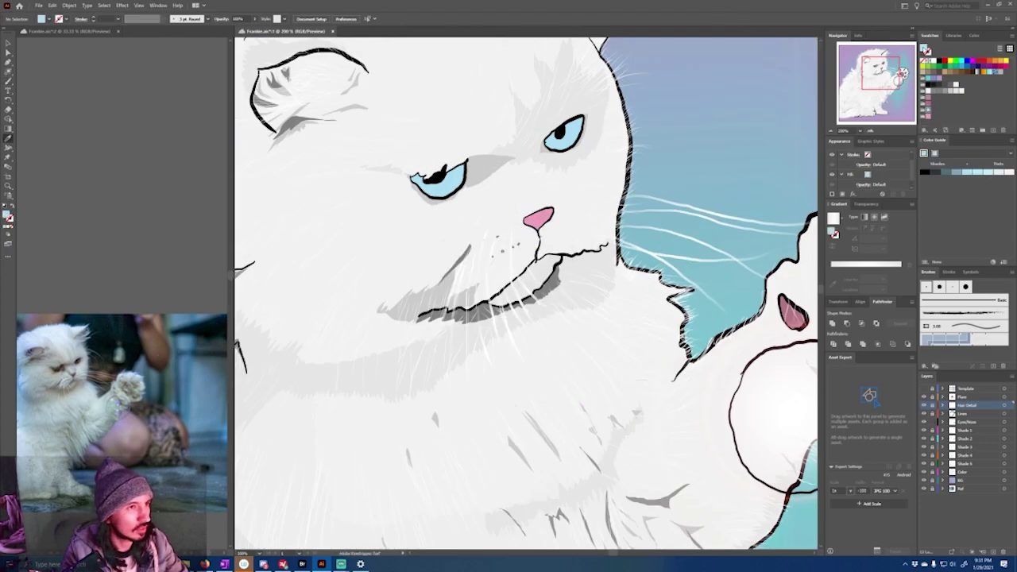
{"action": "double_click", "coordinate": [924, 49]}
{"action": "left_click_drag", "start_coordinate": [270, 108], "coordinate": [270, 146]}
{"action": "left_click", "coordinate": [428, 107]}
{"action": "left_click_drag", "start_coordinate": [923, 49], "coordinate": [931, 111]}
Step: Mix a darker shade of the nose pink and store it beside the pink swatch
{"action": "left_click", "coordinate": [927, 116]}
{"action": "double_click", "coordinate": [924, 49]}
{"action": "left_click", "coordinate": [272, 135]}
{"action": "left_click", "coordinate": [427, 107]}
{"action": "left_click_drag", "start_coordinate": [923, 48], "coordinate": [931, 117]}
Step: Show the Template layer and try shading the cat's eye with the darker blue on the Shade 1 layer
{"action": "left_click", "coordinate": [932, 422]}
{"action": "left_click", "coordinate": [931, 431]}
{"action": "left_click", "coordinate": [964, 431]}
{"action": "left_click", "coordinate": [933, 110]}
{"action": "left_click", "coordinate": [923, 390]}
{"action": "scroll", "coordinate": [435, 180], "scroll_direction": "up", "scroll_amount": 4}
{"action": "scroll", "coordinate": [68, 373], "scroll_direction": "up", "scroll_amount": 9}
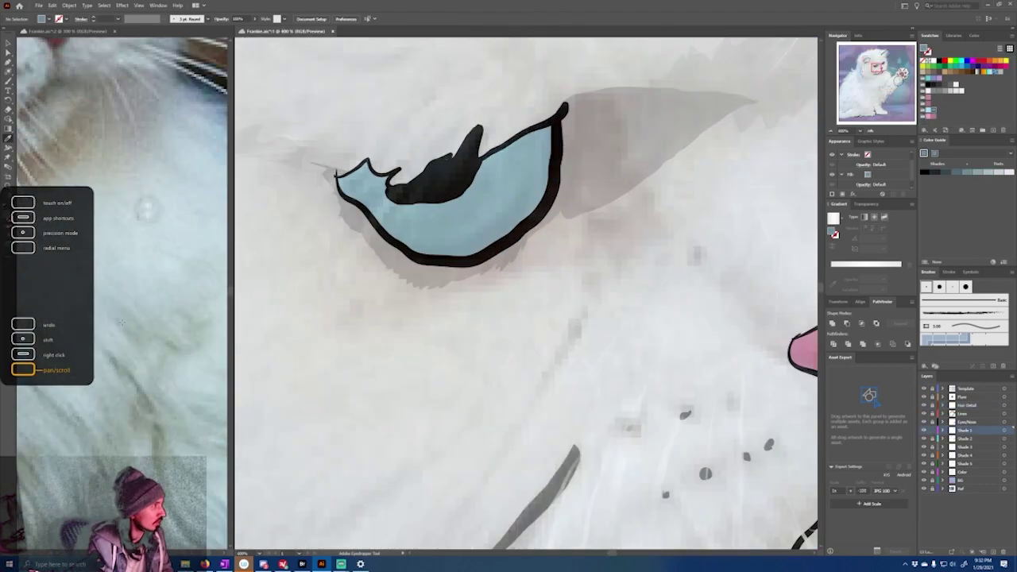
{"action": "left_click_drag", "start_coordinate": [148, 209], "coordinate": [149, 385]}
{"action": "left_click_drag", "start_coordinate": [798, 219], "coordinate": [453, 370]}
{"action": "key", "text": "b"}
{"action": "left_click_drag", "start_coordinate": [459, 205], "coordinate": [502, 161]}
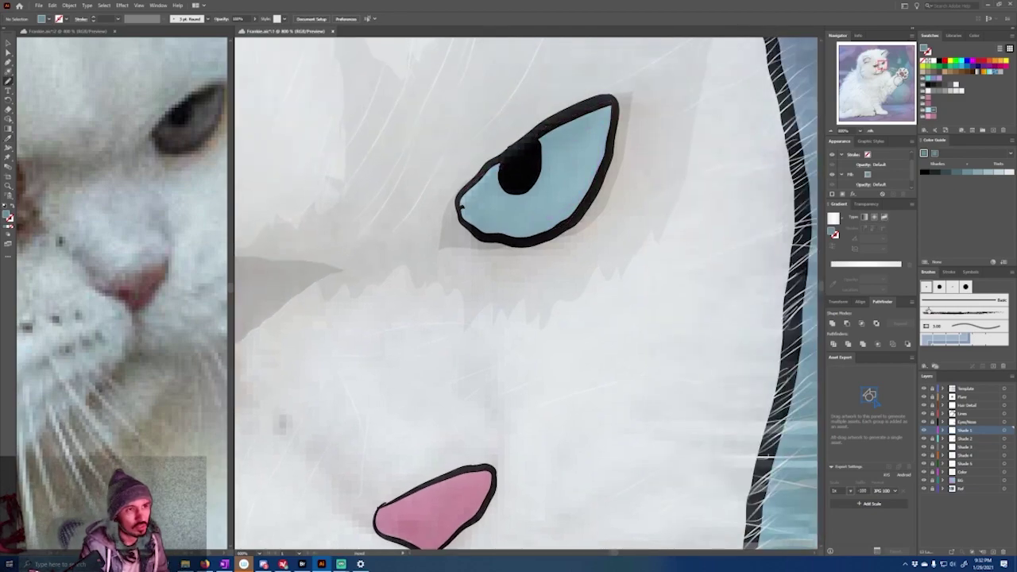
Step: Add a new layer above Eyes/Nose and name it for the eye and nose shading
{"action": "left_click", "coordinate": [967, 422]}
{"action": "left_click", "coordinate": [993, 552]}
{"action": "double_click", "coordinate": [965, 421]}
{"action": "type", "text": "Ey"}
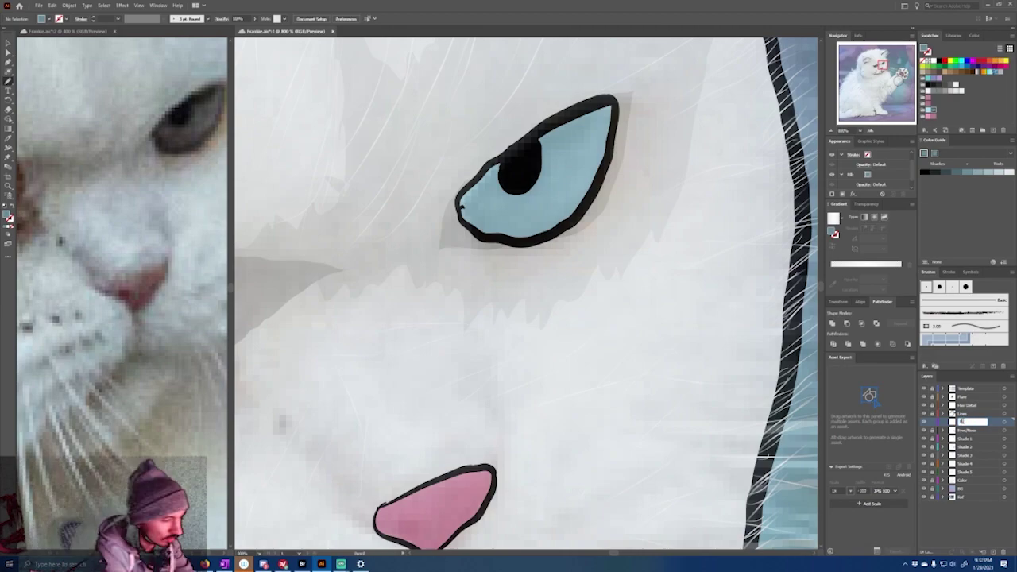
{"action": "key", "text": "Return"}
Step: Paint darker blue shading inside both eyes with the Blob Brush and save the file
{"action": "mouse_move", "coordinate": [459, 208]}
{"action": "left_mouse_down"}
{"action": "mouse_move", "coordinate": [501, 163]}
{"action": "mouse_move", "coordinate": [516, 230]}
{"action": "mouse_move", "coordinate": [601, 123]}
{"action": "left_mouse_up"}
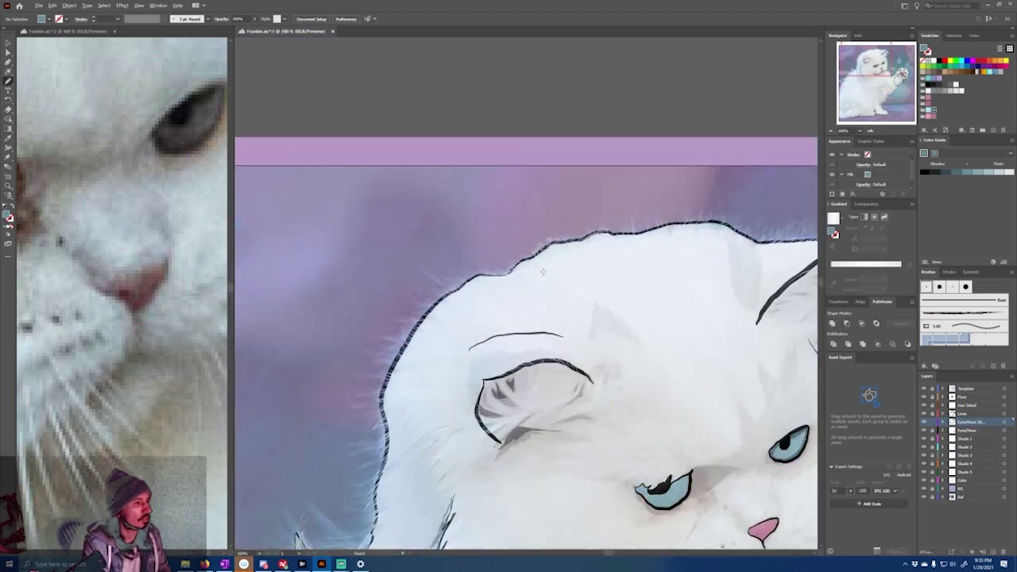
{"action": "scroll", "coordinate": [634, 426], "scroll_direction": "up", "scroll_amount": 1}
{"action": "left_click_drag", "start_coordinate": [44, 238], "coordinate": [199, 184]}
{"action": "key", "text": "ctrl+s"}
{"action": "left_click_drag", "start_coordinate": [635, 445], "coordinate": [476, 226]}
{"action": "scroll", "coordinate": [524, 294], "scroll_direction": "up", "scroll_amount": 1}
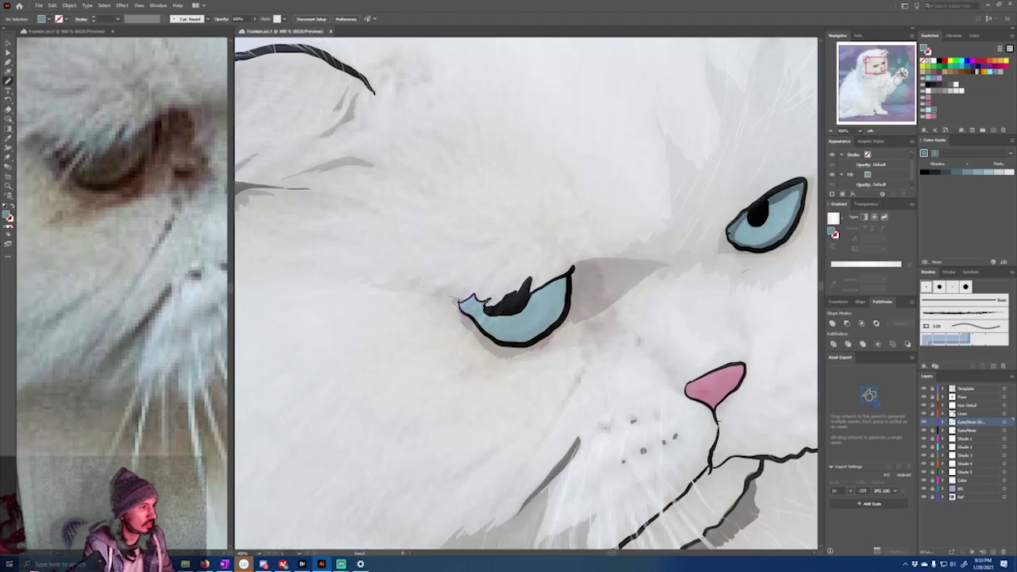
{"action": "scroll", "coordinate": [570, 310], "scroll_direction": "down", "scroll_amount": 5}
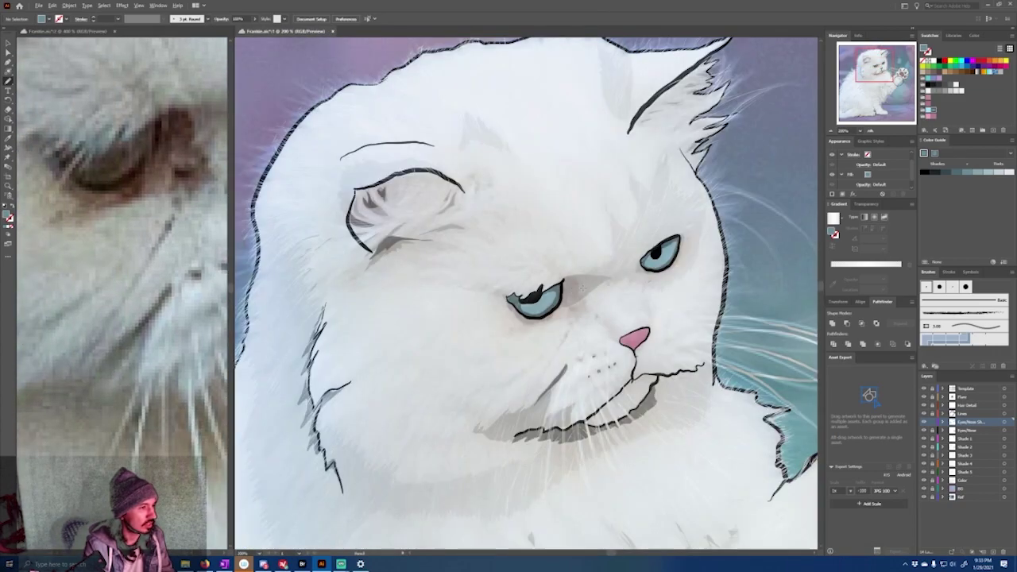
{"action": "key", "text": "ctrl+s"}
Step: Choose the darker pink swatch and paint shading on the cat's nose
{"action": "left_click_drag", "start_coordinate": [168, 307], "coordinate": [33, 291]}
{"action": "left_click", "coordinate": [741, 116]}
{"action": "left_click", "coordinate": [932, 421], "text": "alt"}
{"action": "left_click", "coordinate": [933, 116]}
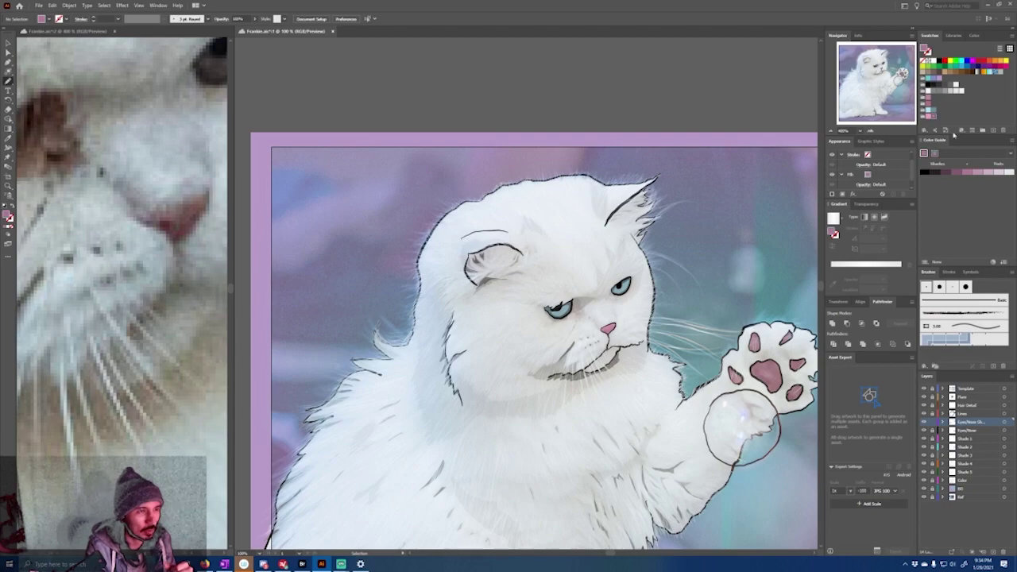
{"action": "scroll", "coordinate": [607, 327], "scroll_direction": "up", "scroll_amount": 6}
{"action": "mouse_move", "coordinate": [504, 385]}
{"action": "left_mouse_down"}
{"action": "mouse_move", "coordinate": [496, 360]}
{"action": "mouse_move", "coordinate": [543, 379]}
{"action": "mouse_move", "coordinate": [469, 363]}
{"action": "left_mouse_up"}
{"action": "scroll", "coordinate": [469, 361], "scroll_direction": "down", "scroll_amount": 6}
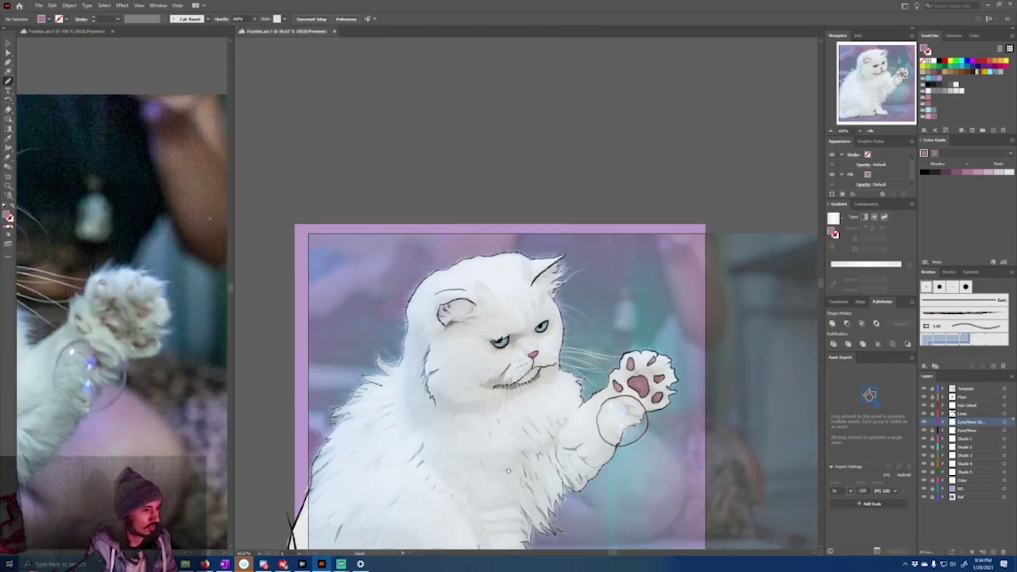
Step: Darken the pink fill color to 40% brightness for shading the paw pads
{"action": "left_click_drag", "start_coordinate": [508, 470], "coordinate": [442, 478]}
{"action": "double_click", "coordinate": [6, 215]}
{"action": "double_click", "coordinate": [390, 162]}
{"action": "type", "text": "40"}
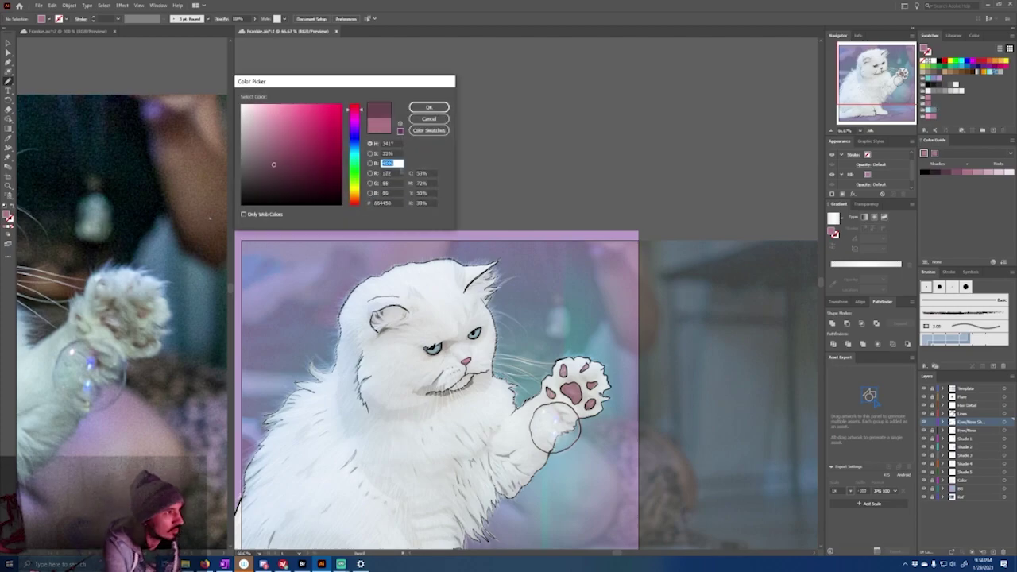
{"action": "key", "text": "Return"}
{"action": "scroll", "coordinate": [607, 405], "scroll_direction": "up", "scroll_amount": 5}
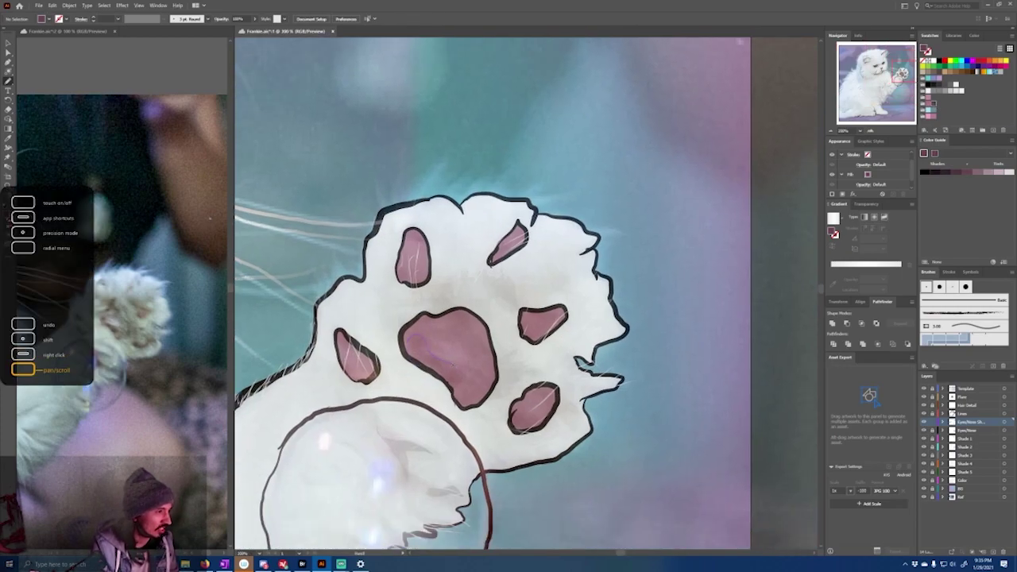
{"action": "left_click_drag", "start_coordinate": [441, 342], "coordinate": [463, 313]}
{"action": "left_click_drag", "start_coordinate": [399, 268], "coordinate": [416, 282]}
{"action": "left_click_drag", "start_coordinate": [406, 237], "coordinate": [425, 239]}
{"action": "left_click_drag", "start_coordinate": [342, 333], "coordinate": [350, 347]}
{"action": "mouse_move", "coordinate": [524, 430]}
{"action": "left_mouse_down"}
{"action": "mouse_move", "coordinate": [515, 407]}
{"action": "mouse_move", "coordinate": [549, 366]}
{"action": "mouse_move", "coordinate": [548, 394]}
{"action": "left_mouse_up"}
{"action": "scroll", "coordinate": [591, 429], "scroll_direction": "up", "scroll_amount": 2}
{"action": "key", "text": "ctrl+z"}
{"action": "key", "text": "ctrl+z"}
{"action": "key", "text": "ctrl+z"}
{"action": "key", "text": "ctrl+z"}
{"action": "key", "text": "ctrl+z"}
{"action": "key", "text": "ctrl+z"}
Step: Paint dark pink shading along the edges of the large paw pad and the toe pads
{"action": "scroll", "coordinate": [528, 401], "scroll_direction": "down", "scroll_amount": 4}
{"action": "scroll", "coordinate": [487, 346], "scroll_direction": "up", "scroll_amount": 3}
{"action": "left_click_drag", "start_coordinate": [394, 330], "coordinate": [469, 425]}
{"action": "scroll", "coordinate": [508, 350], "scroll_direction": "down", "scroll_amount": 2}
{"action": "left_click_drag", "start_coordinate": [429, 333], "coordinate": [433, 355]}
{"action": "left_click_drag", "start_coordinate": [472, 267], "coordinate": [482, 297]}
{"action": "left_click_drag", "start_coordinate": [541, 274], "coordinate": [528, 287]}
{"action": "left_click_drag", "start_coordinate": [545, 323], "coordinate": [554, 337]}
{"action": "scroll", "coordinate": [577, 319], "scroll_direction": "down", "scroll_amount": 5}
{"action": "scroll", "coordinate": [515, 337], "scroll_direction": "up", "scroll_amount": 2}
{"action": "left_click_drag", "start_coordinate": [512, 422], "coordinate": [535, 390]}
Step: Make Hair Detail the active layer and apply the white gradient to the stroke for the Paintbrush
{"action": "left_click_drag", "start_coordinate": [110, 300], "coordinate": [278, 378]}
{"action": "left_click", "coordinate": [381, 357]}
{"action": "left_click", "coordinate": [966, 405]}
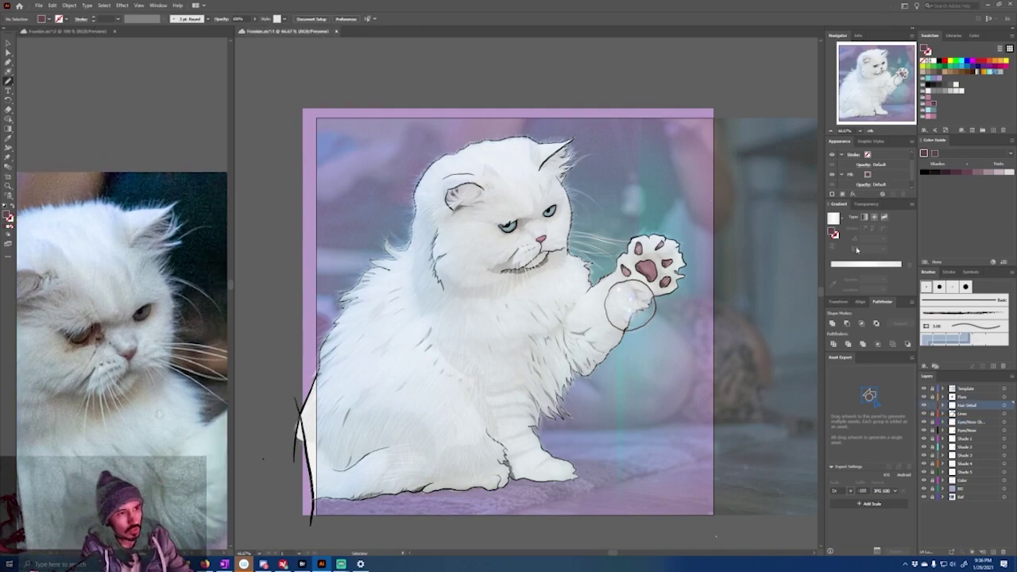
{"action": "key", "text": "shift+x"}
{"action": "left_click", "coordinate": [835, 220]}
{"action": "key", "text": "b"}
Step: Paint white hairs falling over the upper edge and inner corner of the eye nearest the ear
{"action": "scroll", "coordinate": [494, 200], "scroll_direction": "up", "scroll_amount": 5}
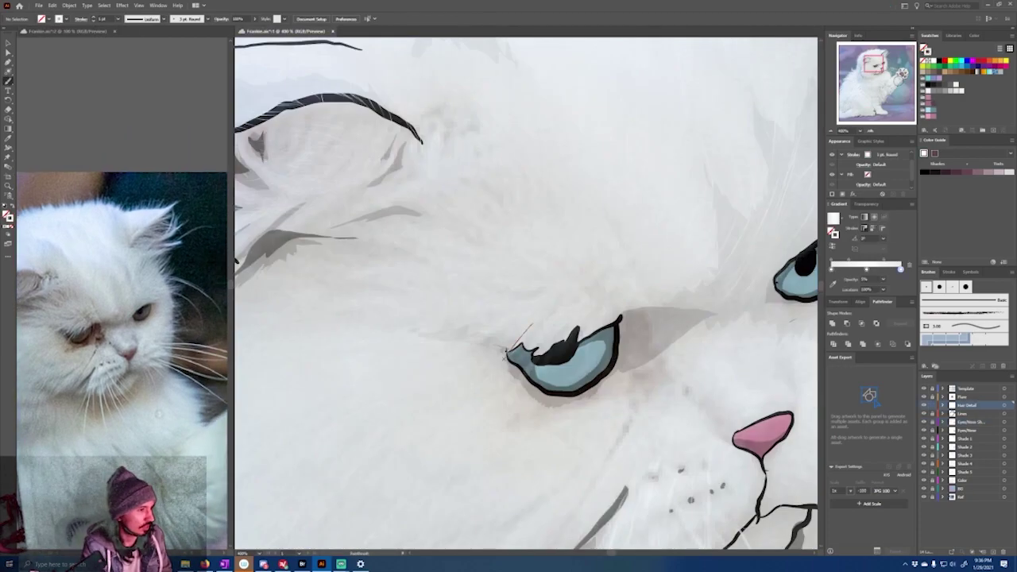
{"action": "left_click_drag", "start_coordinate": [512, 343], "coordinate": [526, 358]}
{"action": "left_click_drag", "start_coordinate": [548, 332], "coordinate": [526, 366]}
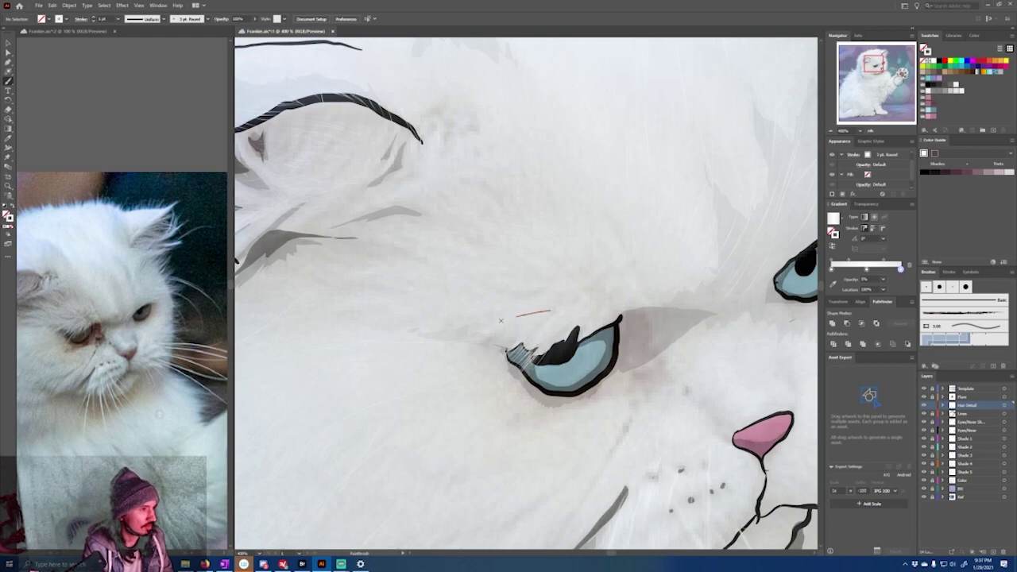
{"action": "left_click_drag", "start_coordinate": [582, 323], "coordinate": [547, 359]}
{"action": "mouse_move", "coordinate": [606, 311]}
{"action": "left_mouse_down"}
{"action": "mouse_move", "coordinate": [573, 356]}
{"action": "mouse_move", "coordinate": [541, 365]}
{"action": "left_mouse_up"}
{"action": "mouse_move", "coordinate": [591, 333]}
{"action": "left_mouse_down"}
{"action": "mouse_move", "coordinate": [548, 365]}
{"action": "mouse_move", "coordinate": [527, 365]}
{"action": "left_mouse_up"}
{"action": "scroll", "coordinate": [487, 404], "scroll_direction": "down", "scroll_amount": 1}
{"action": "left_click_drag", "start_coordinate": [578, 328], "coordinate": [544, 379]}
{"action": "mouse_move", "coordinate": [554, 335]}
{"action": "left_mouse_down"}
{"action": "mouse_move", "coordinate": [528, 377]}
{"action": "mouse_move", "coordinate": [572, 250]}
{"action": "left_mouse_up"}
Step: Hide the Template layer and set the Paintbrush stroke to solid white
{"action": "scroll", "coordinate": [580, 387], "scroll_direction": "down", "scroll_amount": 5}
{"action": "left_click", "coordinate": [924, 389]}
{"action": "key", "text": "v"}
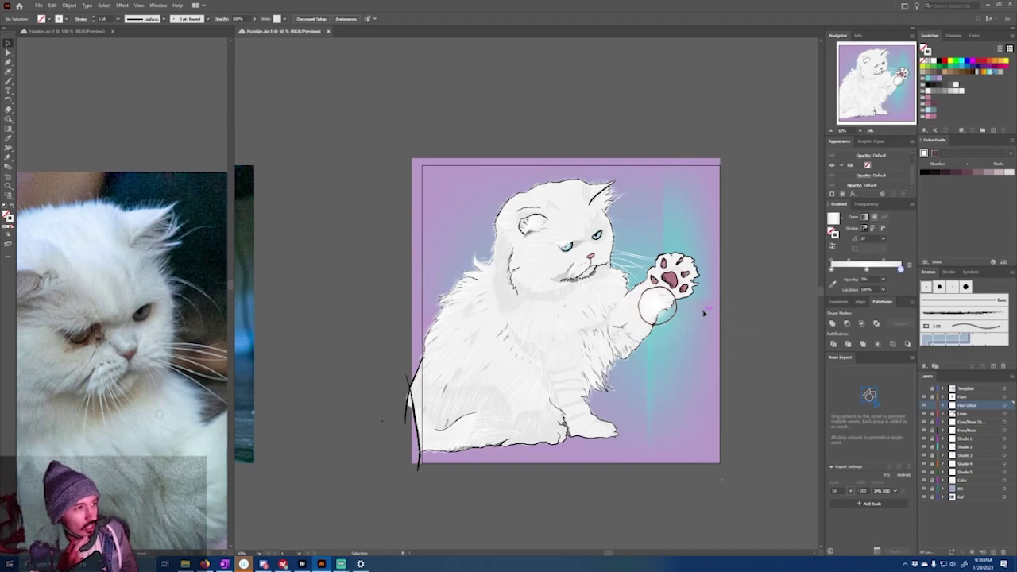
{"action": "key", "text": "b"}
{"action": "left_click", "coordinate": [934, 62]}
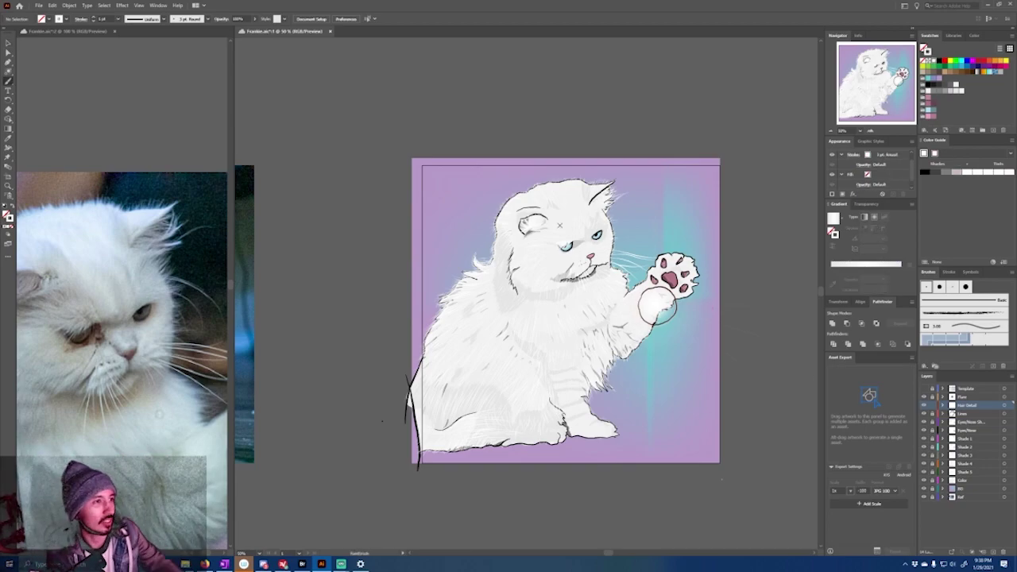
Step: Add a new layer above Flare and name it Sig
{"action": "scroll", "coordinate": [817, 337], "scroll_direction": "up", "scroll_amount": 2}
{"action": "left_click", "coordinate": [963, 398]}
{"action": "left_click", "coordinate": [993, 552]}
{"action": "double_click", "coordinate": [964, 397]}
{"action": "type", "text": "Sig"}
{"action": "left_click", "coordinate": [963, 523]}
{"action": "mouse_move", "coordinate": [342, 238]}
{"action": "left_mouse_down"}
{"action": "mouse_move", "coordinate": [692, 385]}
{"action": "mouse_move", "coordinate": [791, 119]}
{"action": "left_mouse_up"}
{"action": "left_click_drag", "start_coordinate": [650, 384], "coordinate": [653, 383]}
{"action": "left_click_drag", "start_coordinate": [661, 409], "coordinate": [664, 385]}
{"action": "left_click_drag", "start_coordinate": [680, 384], "coordinate": [675, 406]}
{"action": "key", "text": "ctrl+z"}
{"action": "key", "text": "ctrl+z"}
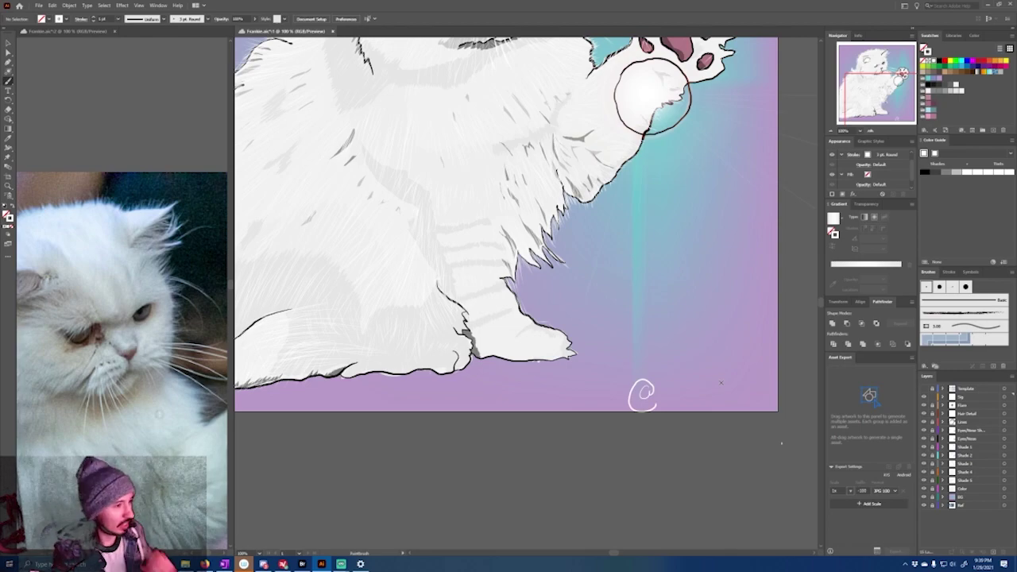
{"action": "scroll", "coordinate": [664, 398], "scroll_direction": "up", "scroll_amount": 3}
{"action": "key", "text": "ctrl+z"}
Step: Hand-letter the artist's @ handle as a white Paintbrush signature in the lower-right corner of the artwork
{"action": "left_click_drag", "start_coordinate": [592, 371], "coordinate": [612, 402]}
{"action": "left_click_drag", "start_coordinate": [637, 361], "coordinate": [645, 408]}
{"action": "left_click_drag", "start_coordinate": [661, 352], "coordinate": [652, 406]}
{"action": "mouse_move", "coordinate": [688, 362]}
{"action": "left_mouse_down"}
{"action": "mouse_move", "coordinate": [695, 407]}
{"action": "mouse_move", "coordinate": [596, 370]}
{"action": "left_mouse_up"}
{"action": "left_click_drag", "start_coordinate": [592, 355], "coordinate": [602, 370]}
{"action": "left_click_drag", "start_coordinate": [666, 350], "coordinate": [650, 372]}
{"action": "left_click_drag", "start_coordinate": [688, 323], "coordinate": [676, 375]}
{"action": "left_click_drag", "start_coordinate": [700, 358], "coordinate": [700, 377]}
{"action": "left_click_drag", "start_coordinate": [755, 354], "coordinate": [747, 373]}
{"action": "key", "text": "ctrl+0"}
{"action": "left_click_drag", "start_coordinate": [639, 171], "coordinate": [611, 215]}
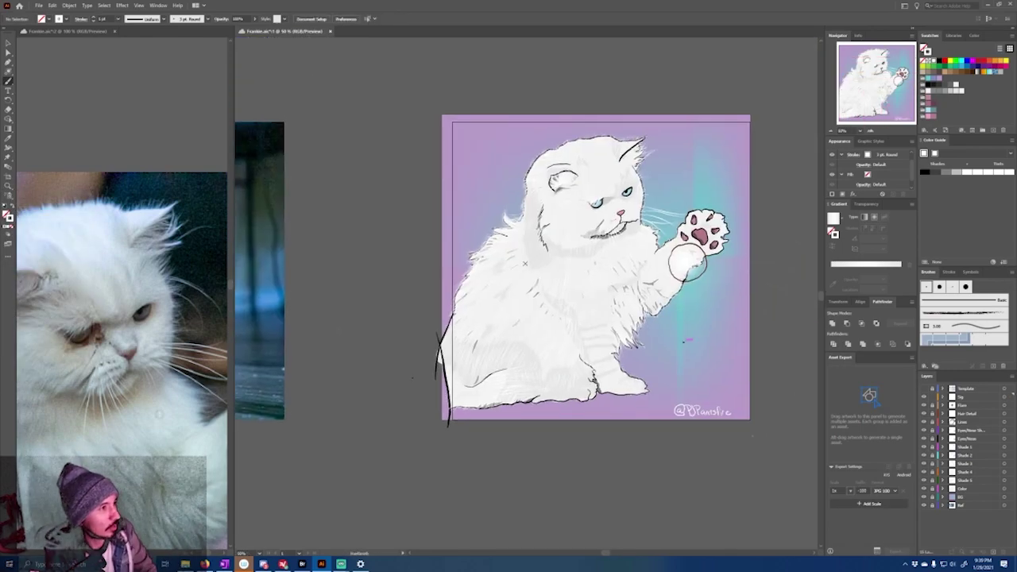